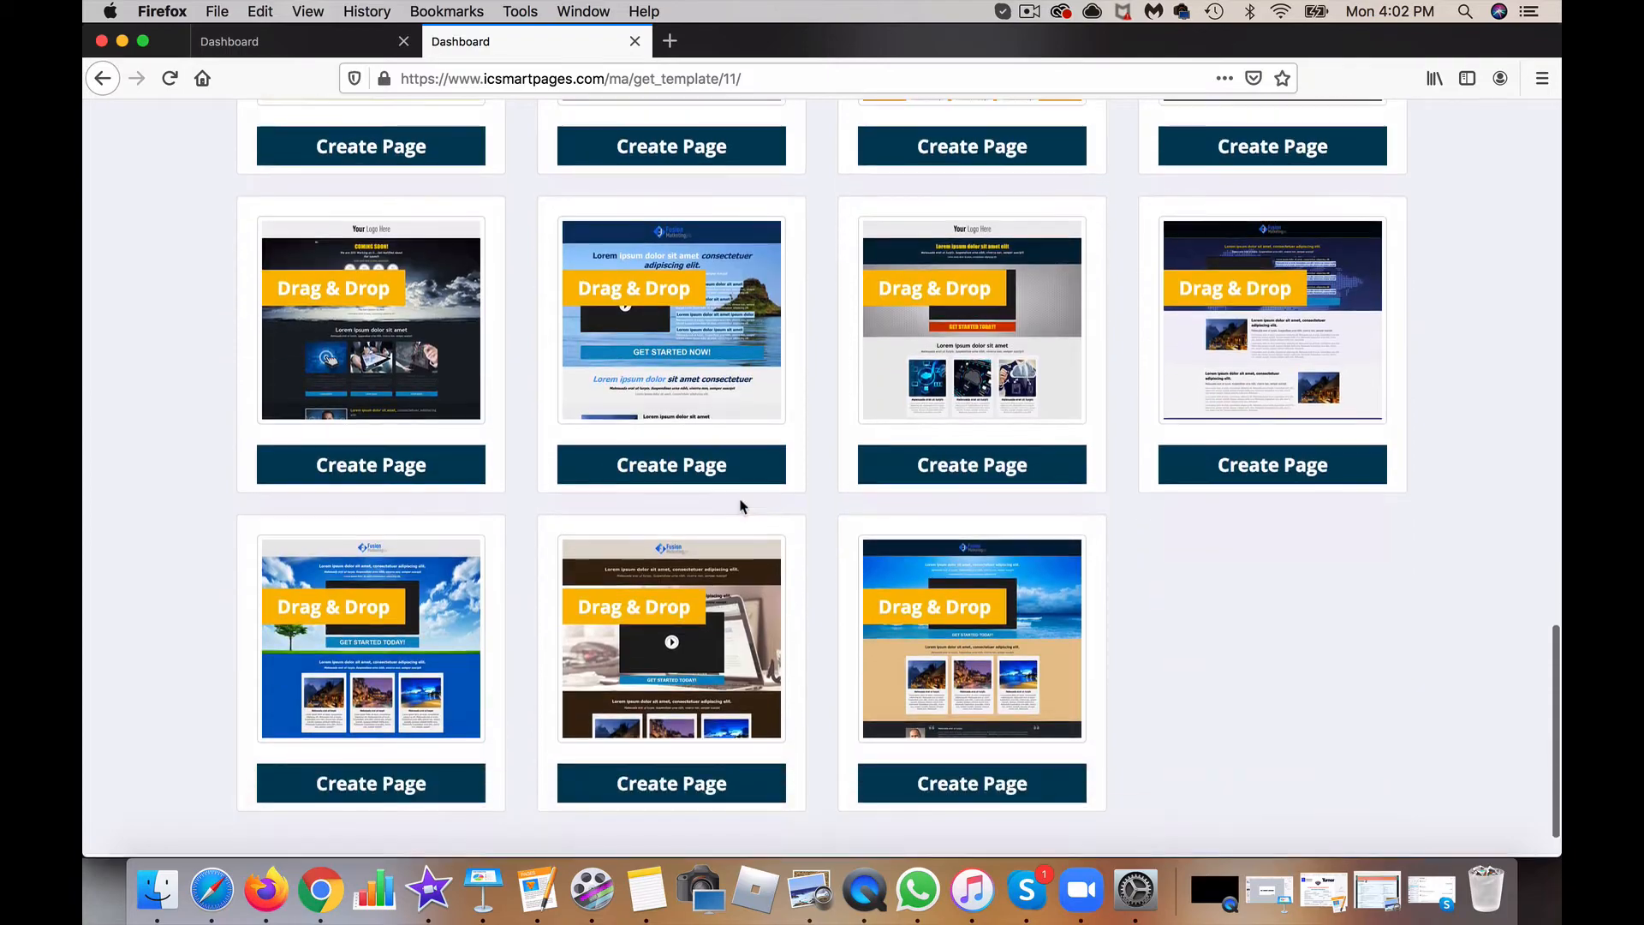
Step: Create a new blank page from the Drag & Drop template gallery
scroll(742, 507, up, 15)
scroll(742, 507, up, 4)
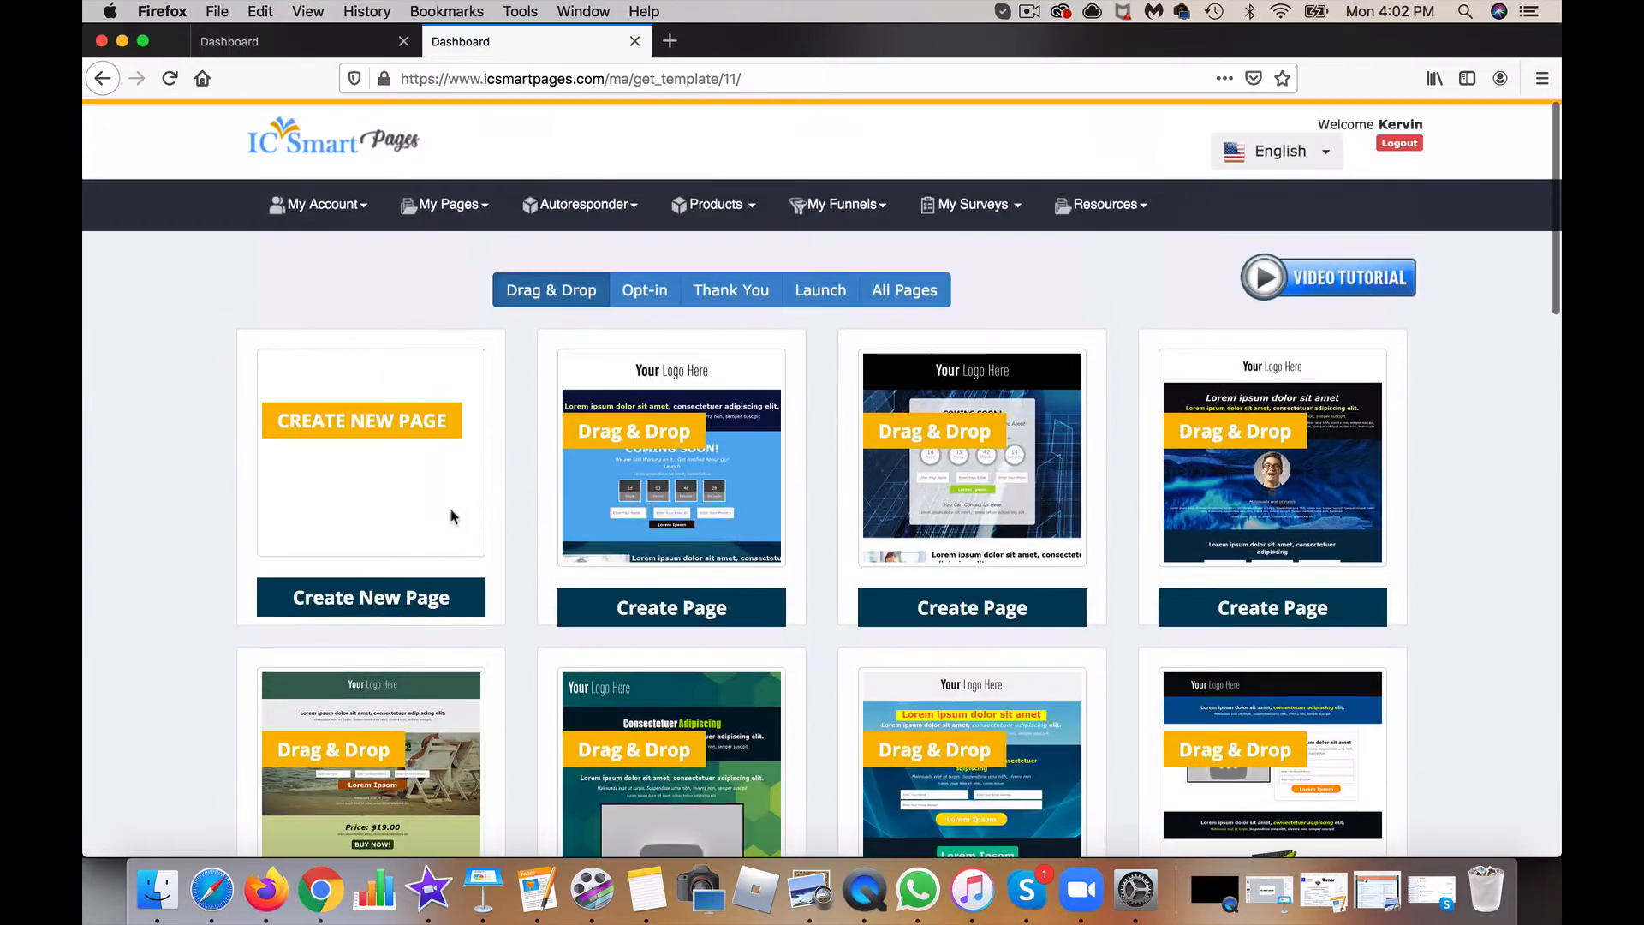
click(363, 610)
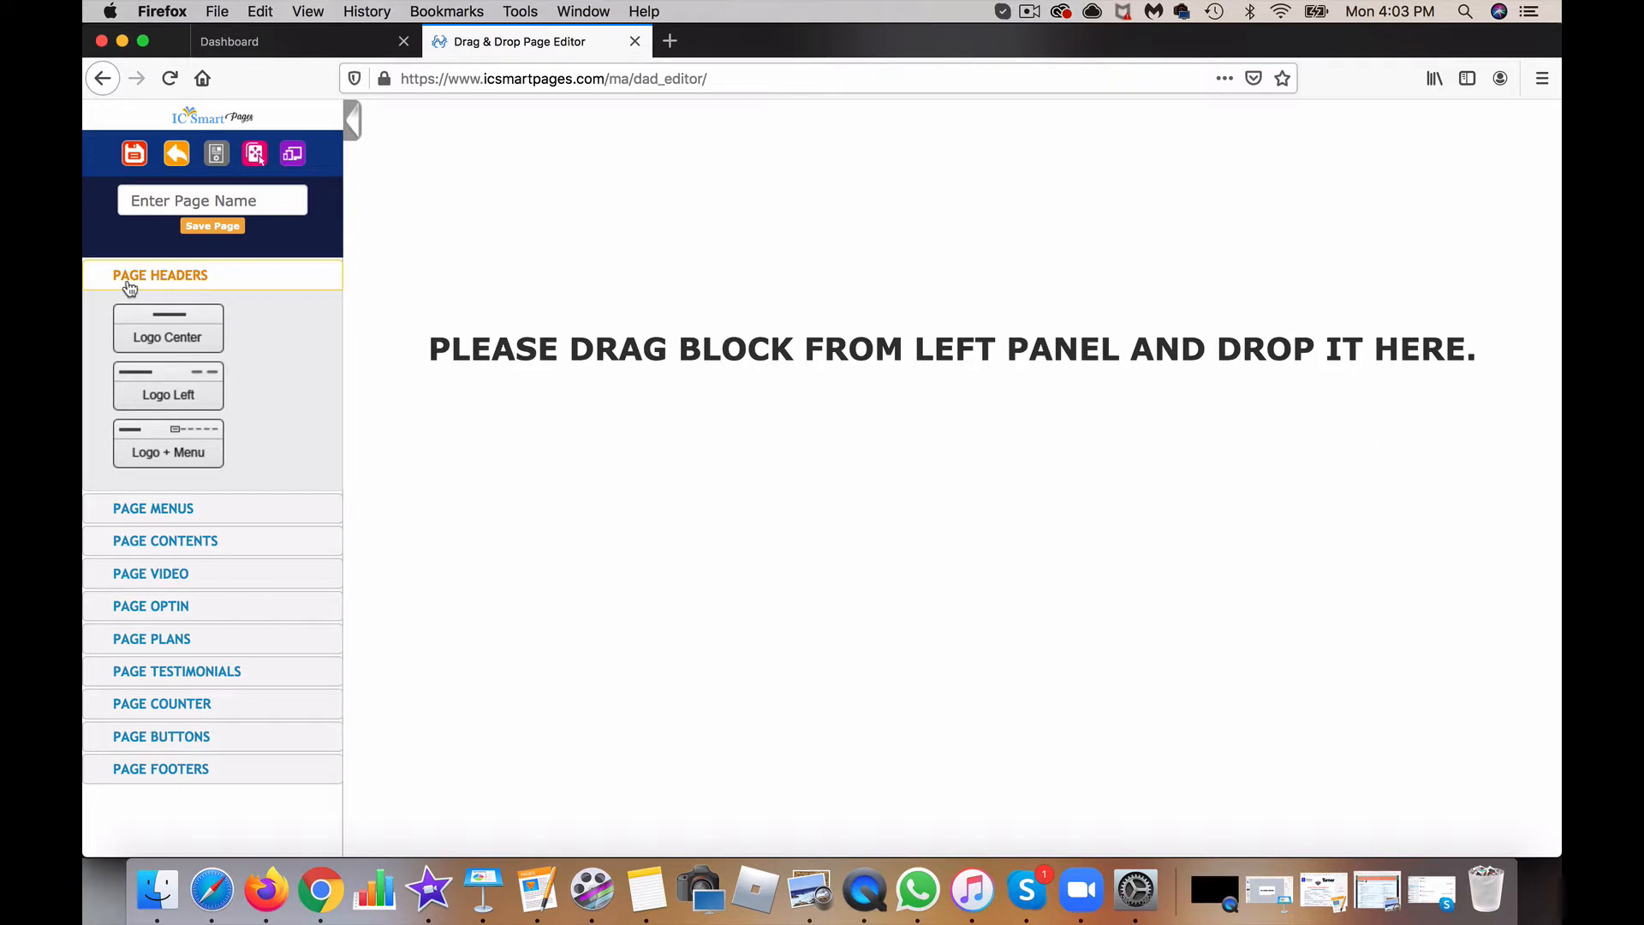
Step: Add the Logo Center header block to the empty page
click(166, 511)
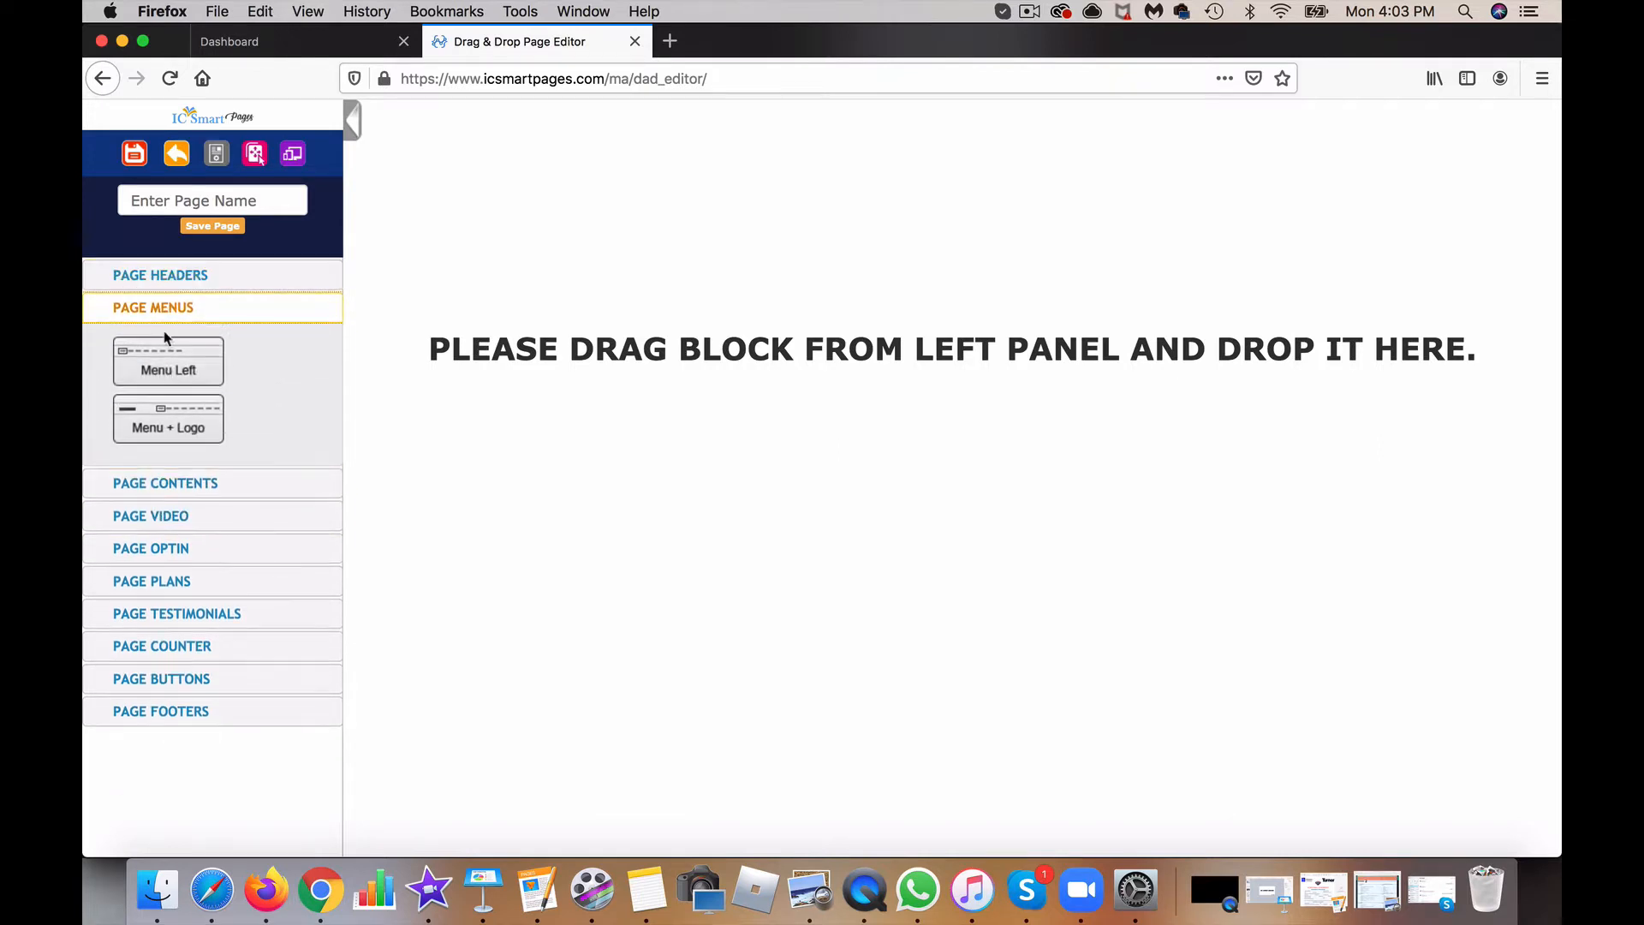
click(176, 484)
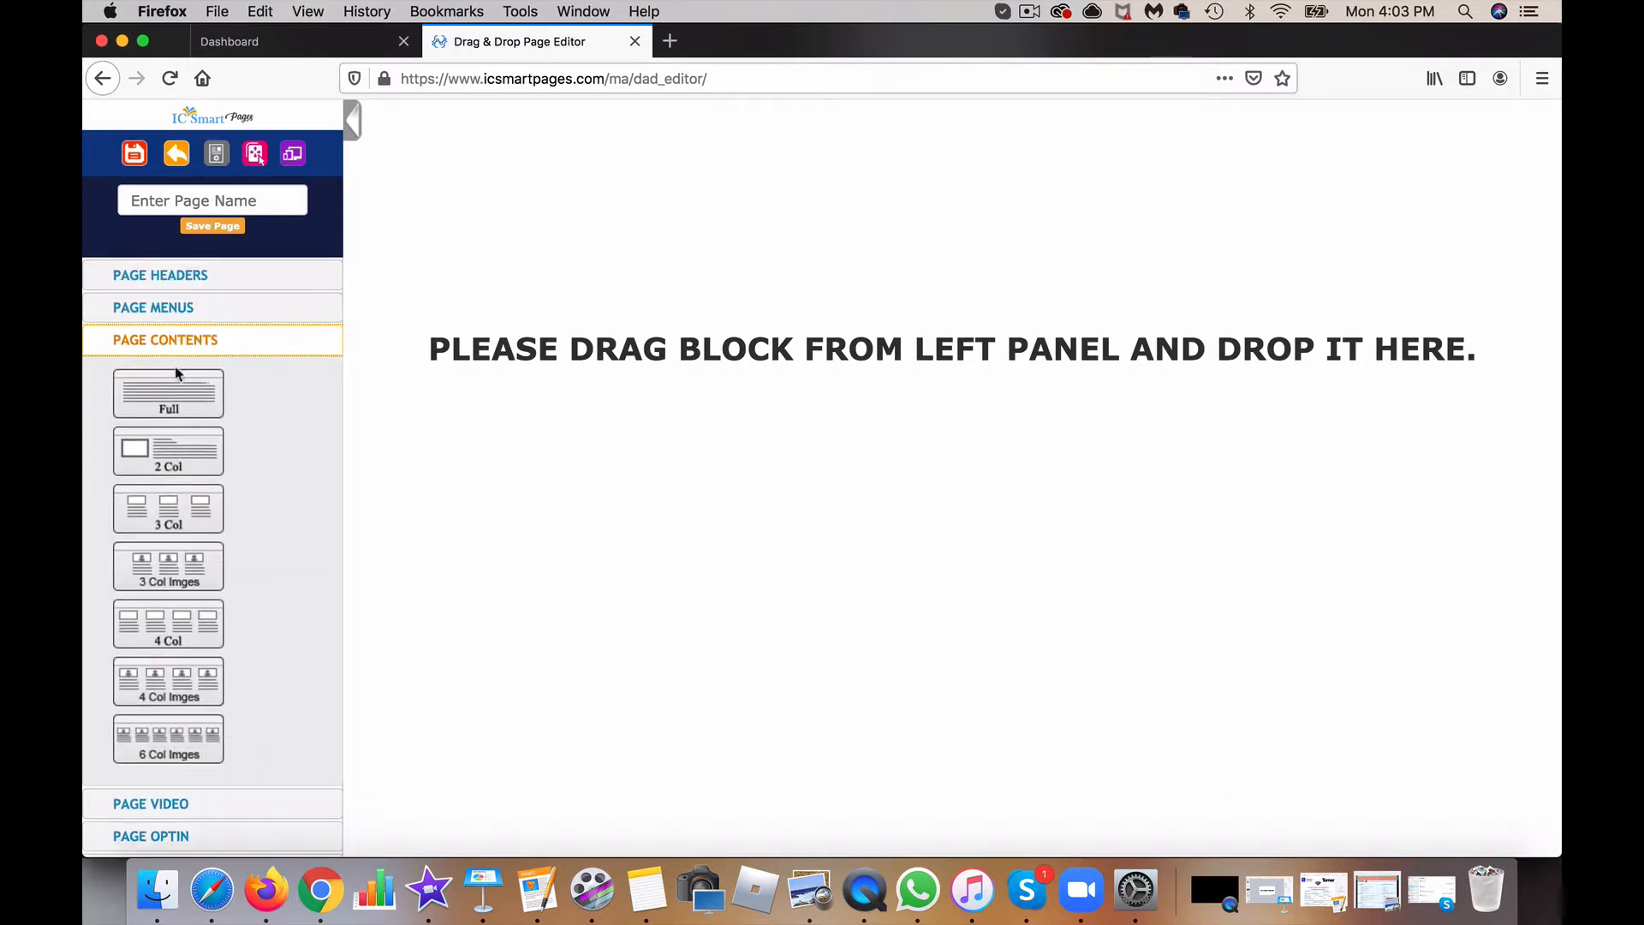
click(160, 275)
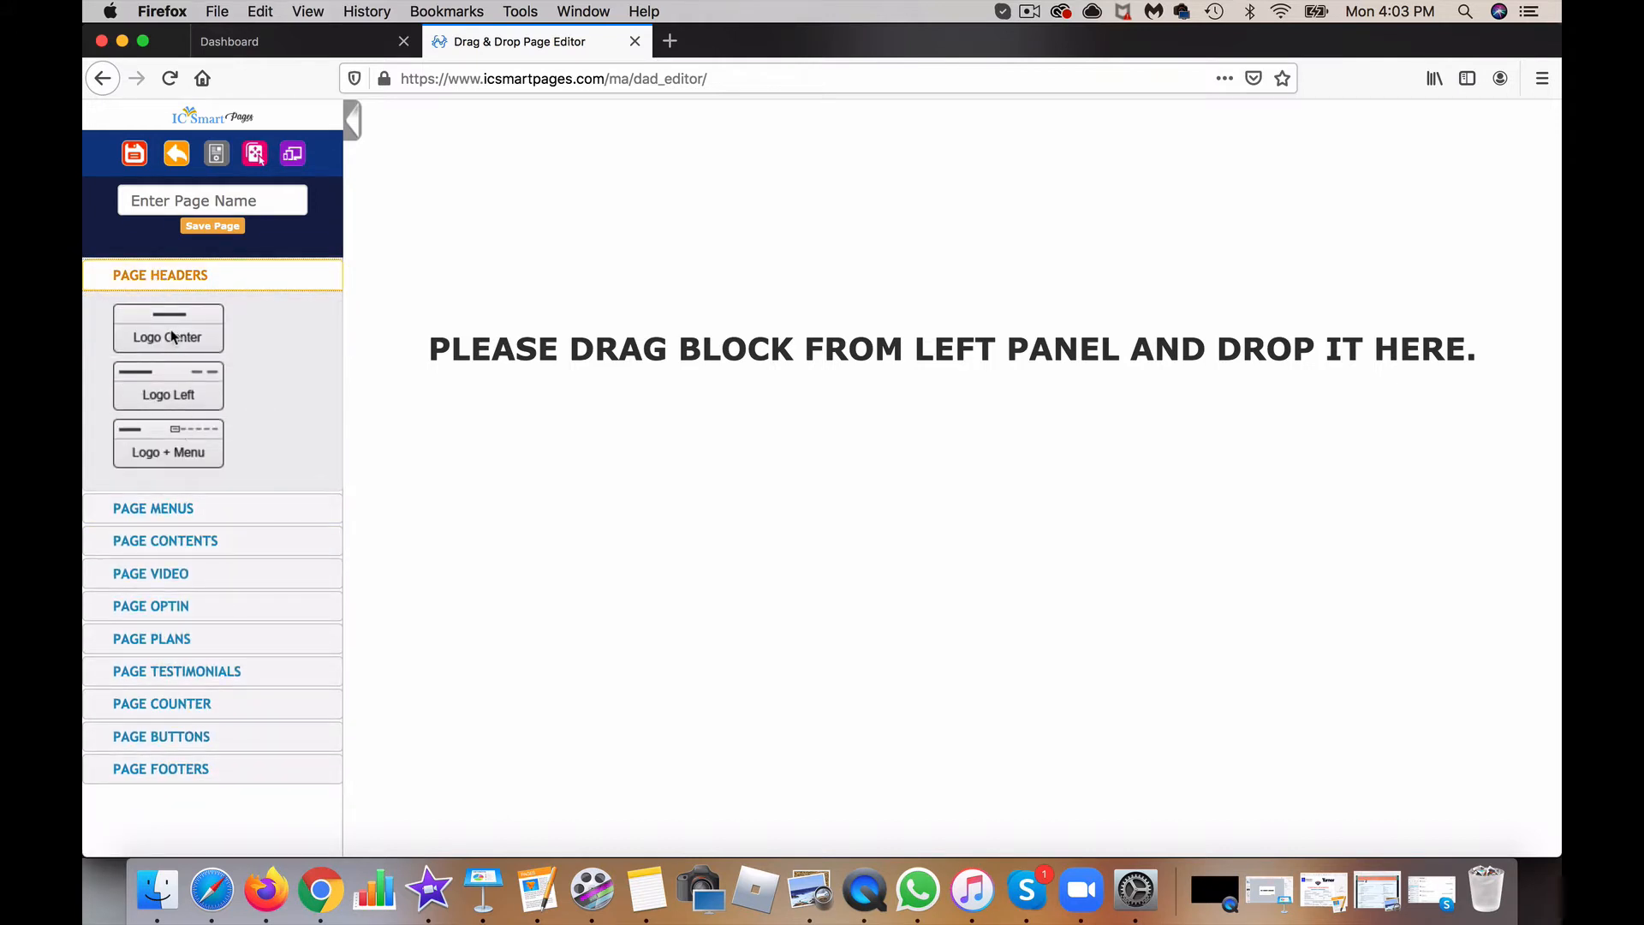
drag(171, 329, 932, 272)
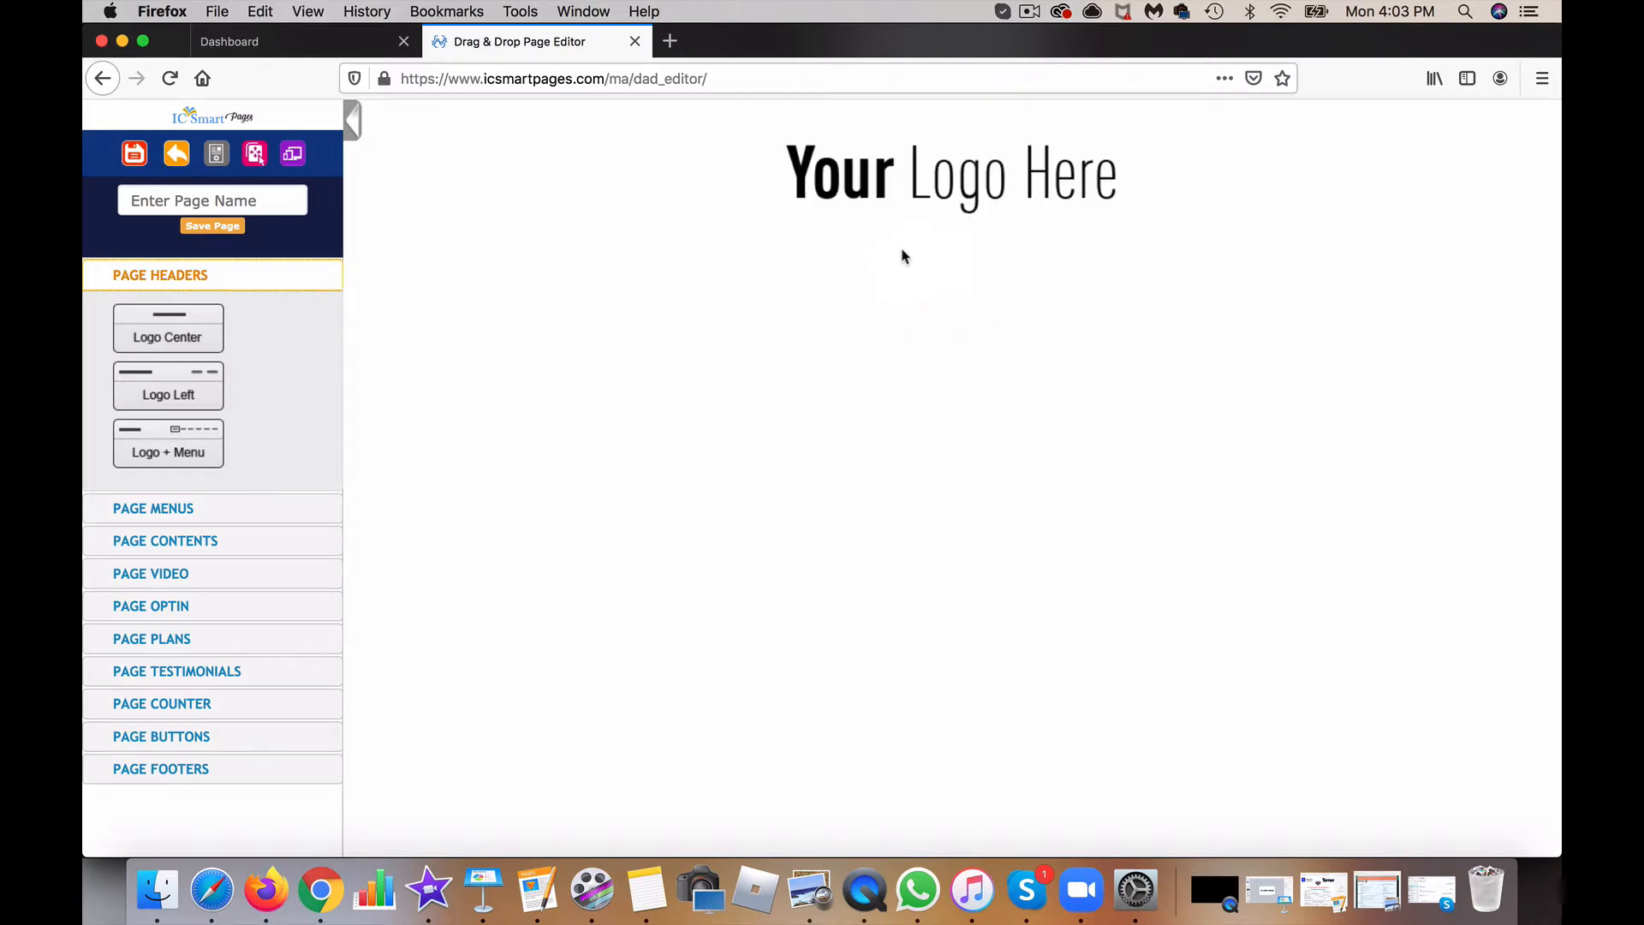
Step: View the background image upload options of the logo header block, then dismiss them
mouse_move(897, 189)
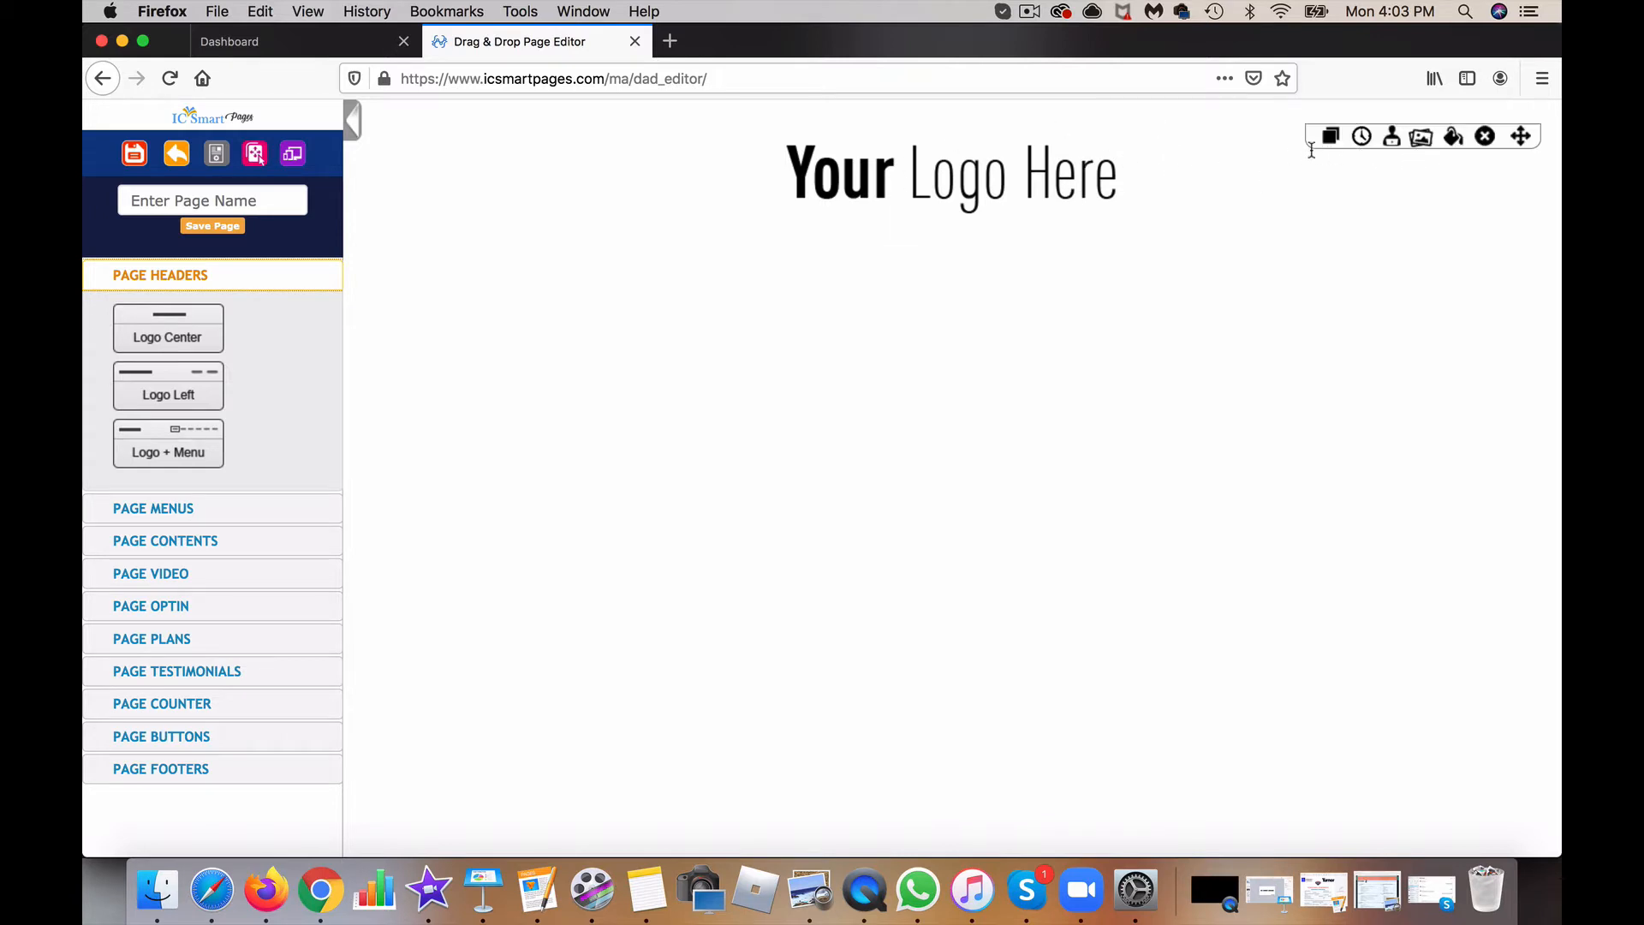
click(1421, 137)
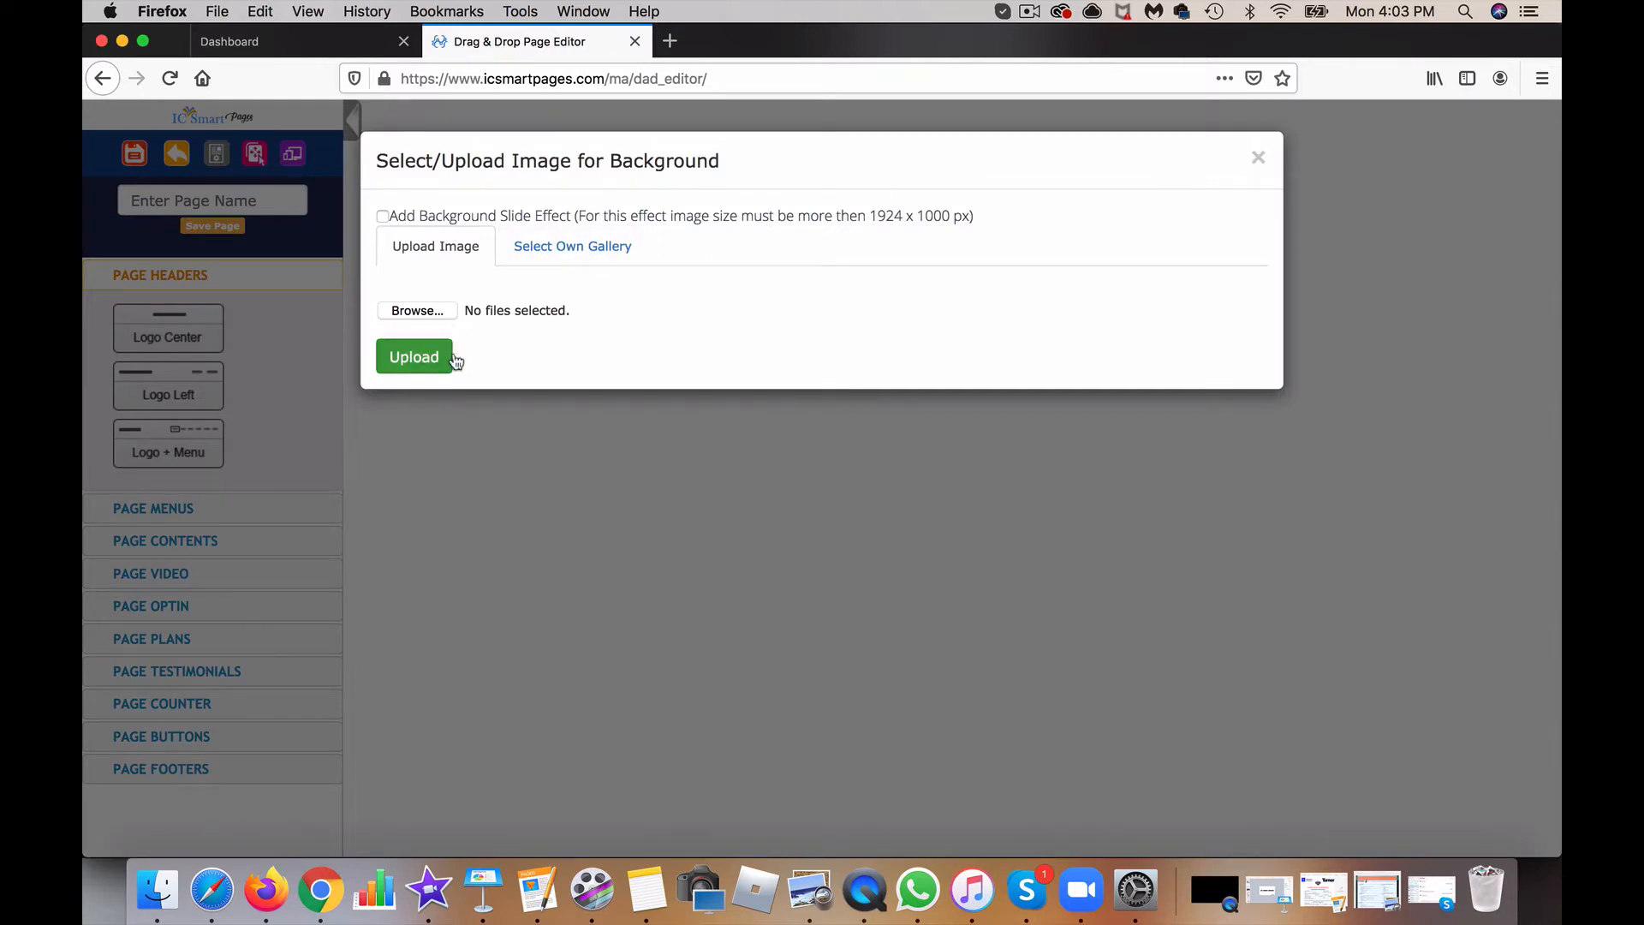
click(1258, 158)
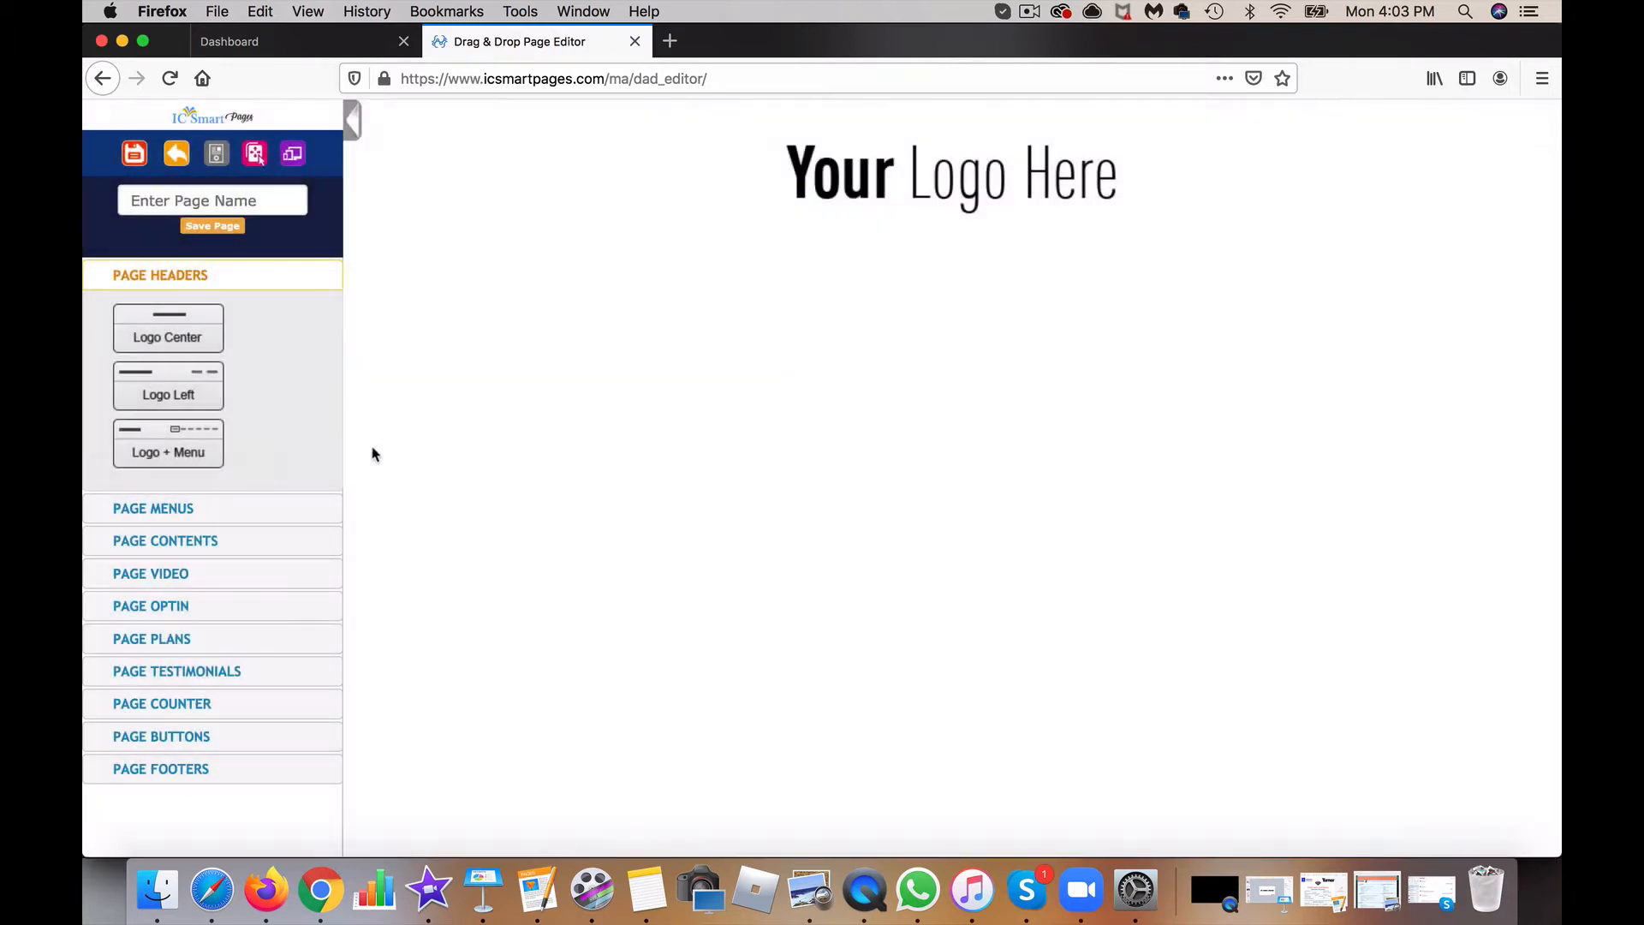
Step: Add the Video 2 Col Left block below the logo header
click(168, 512)
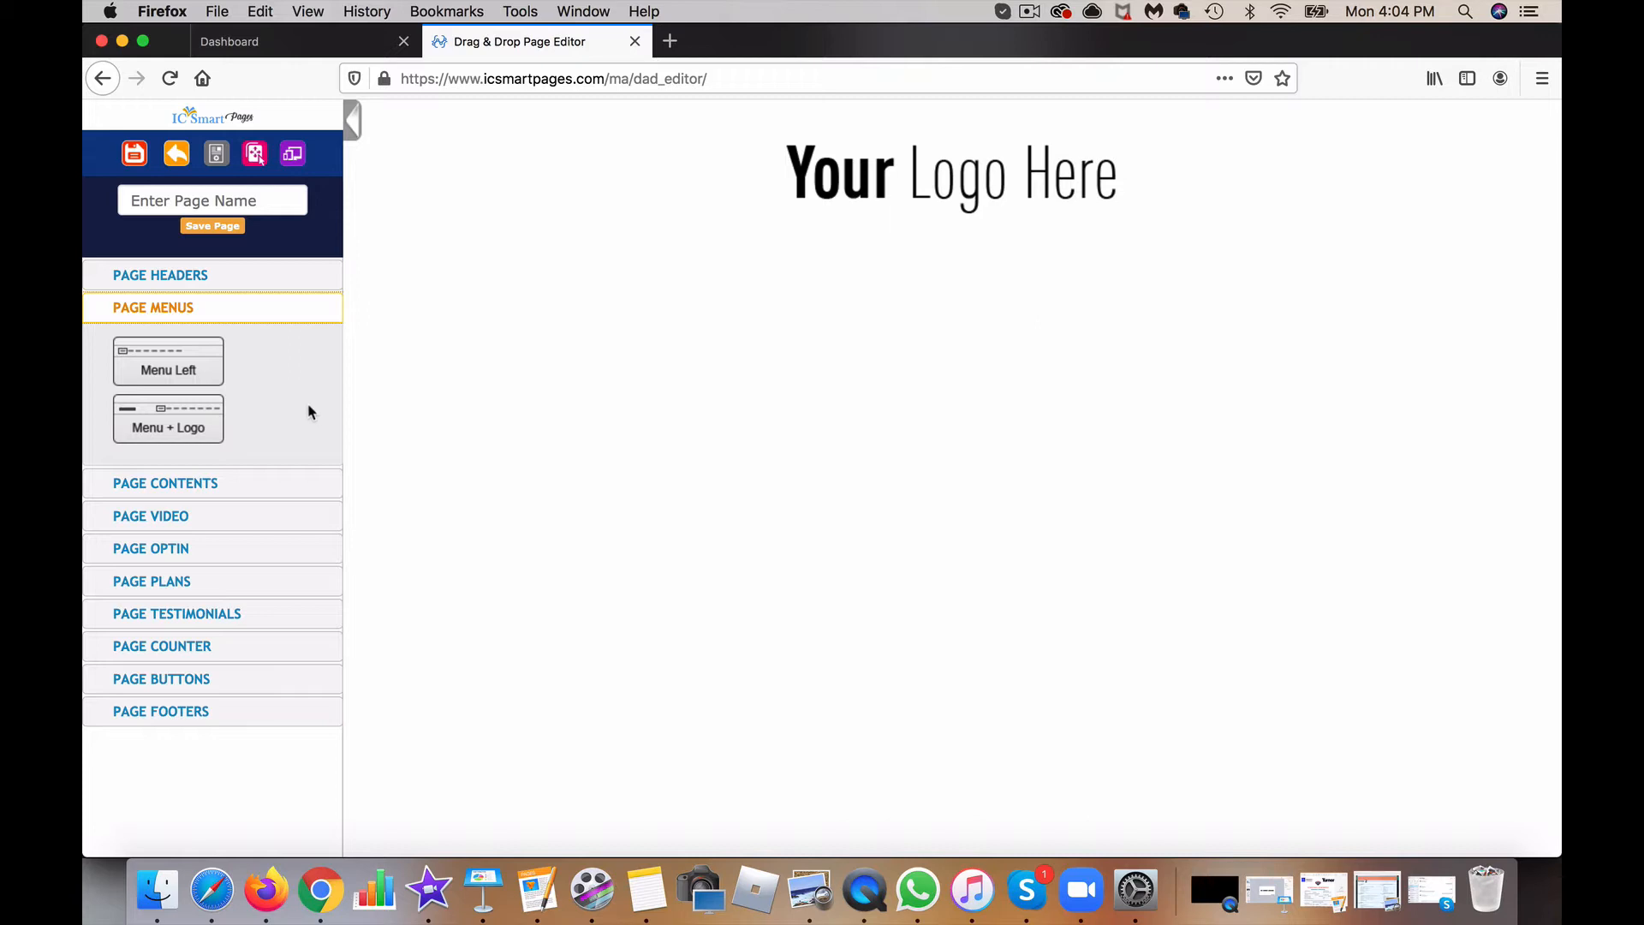
click(171, 483)
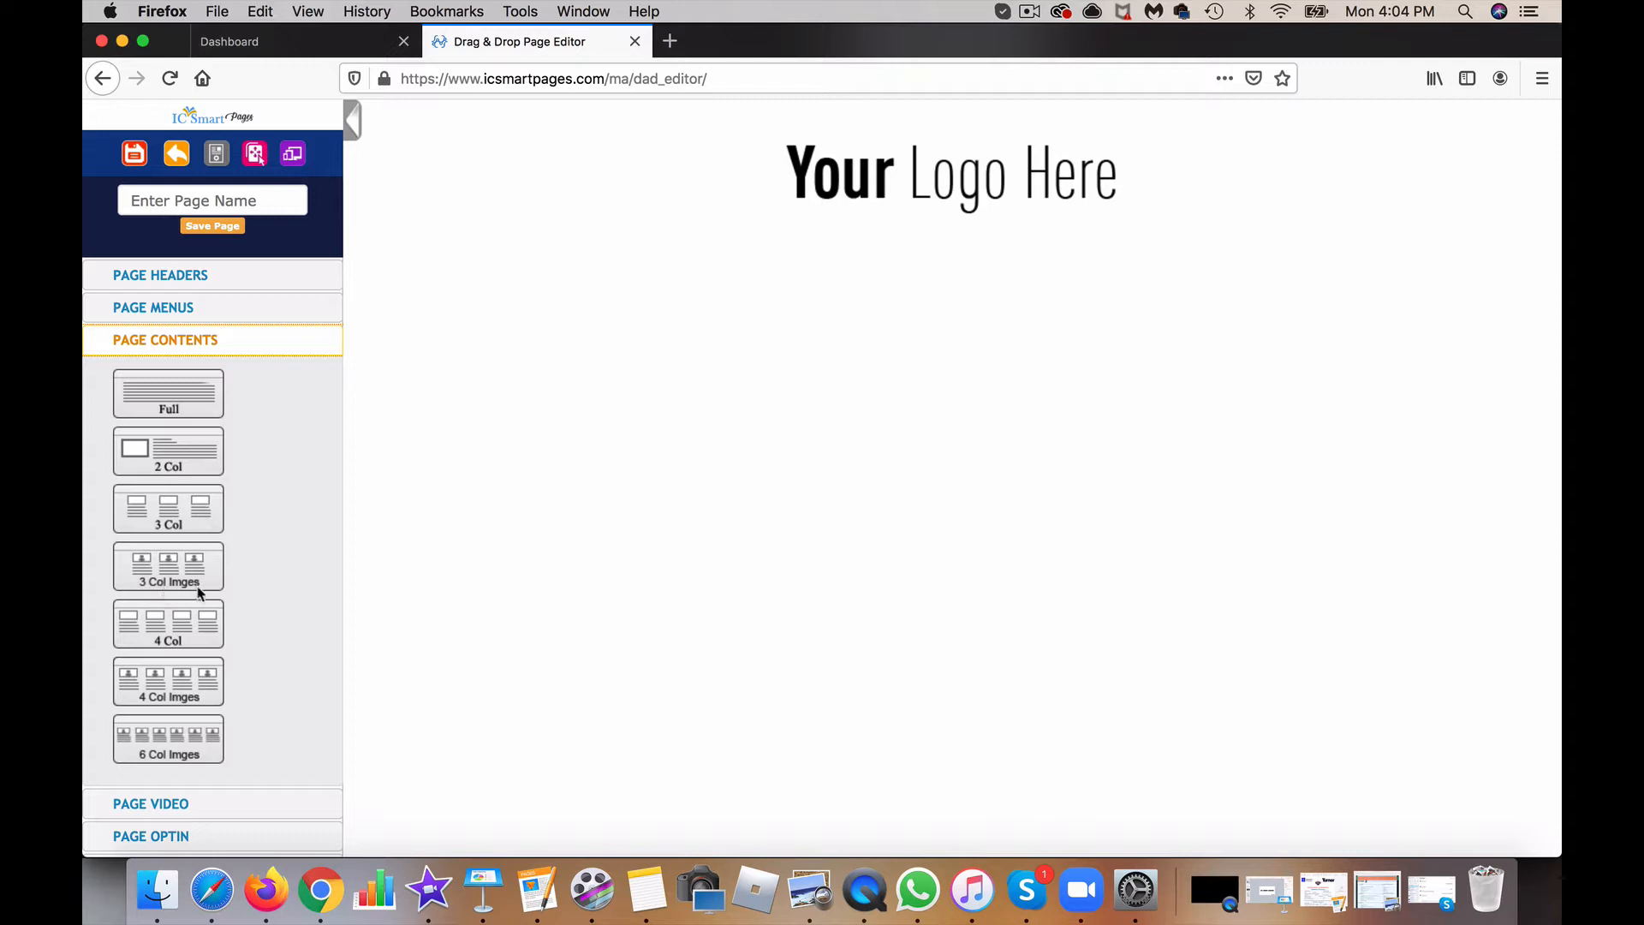
click(178, 352)
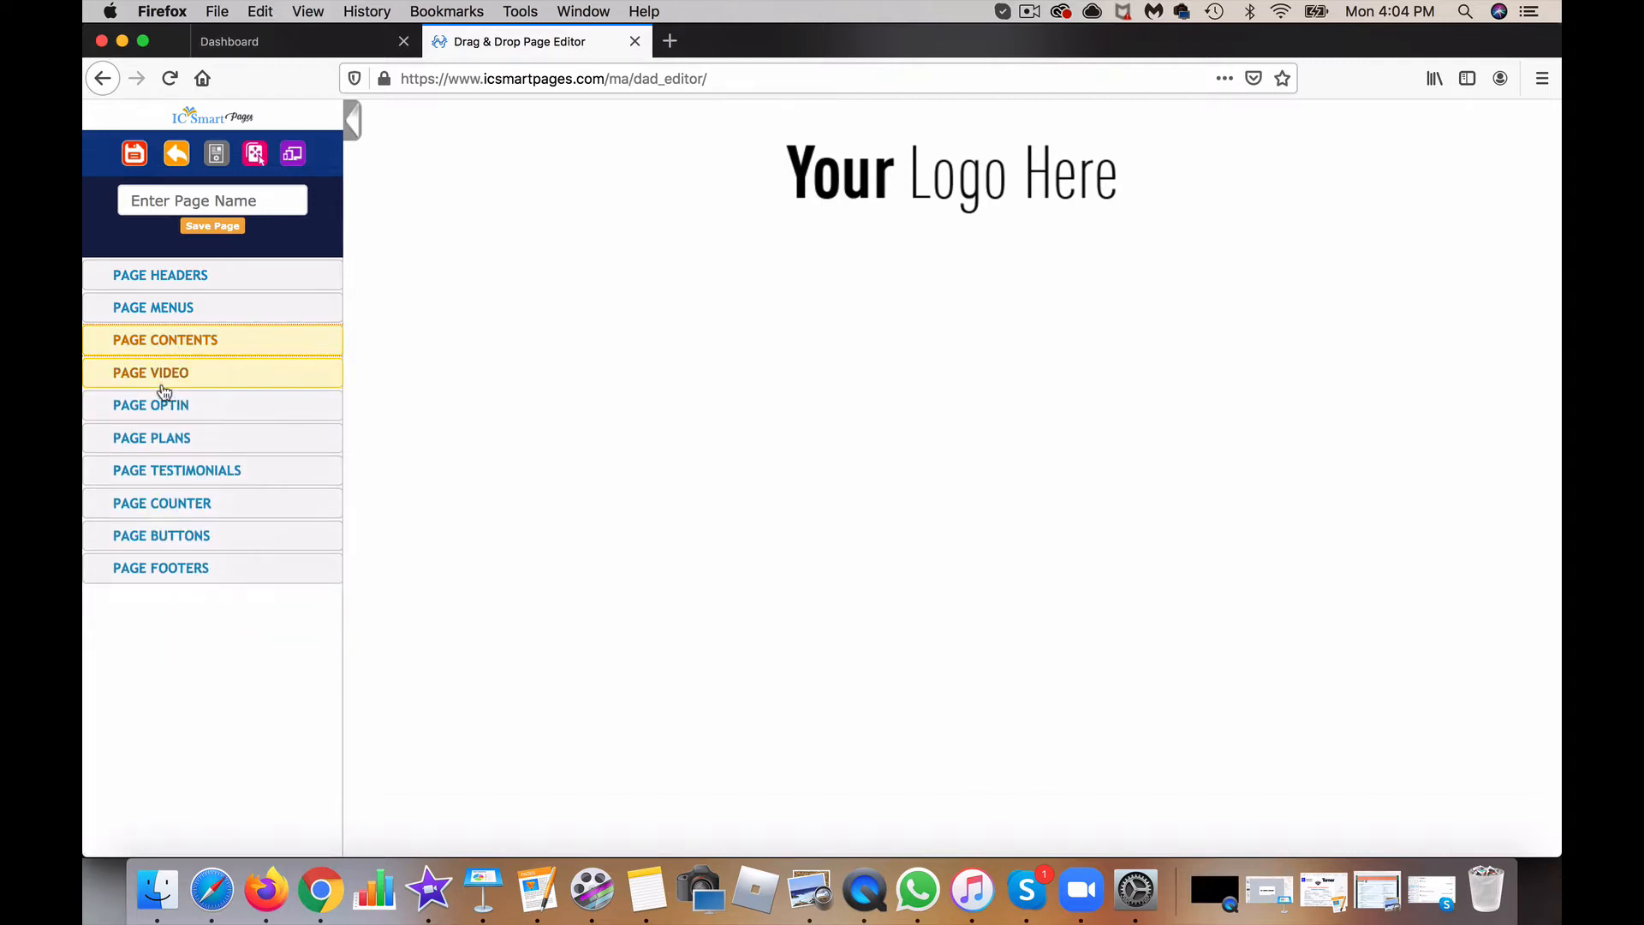
click(163, 377)
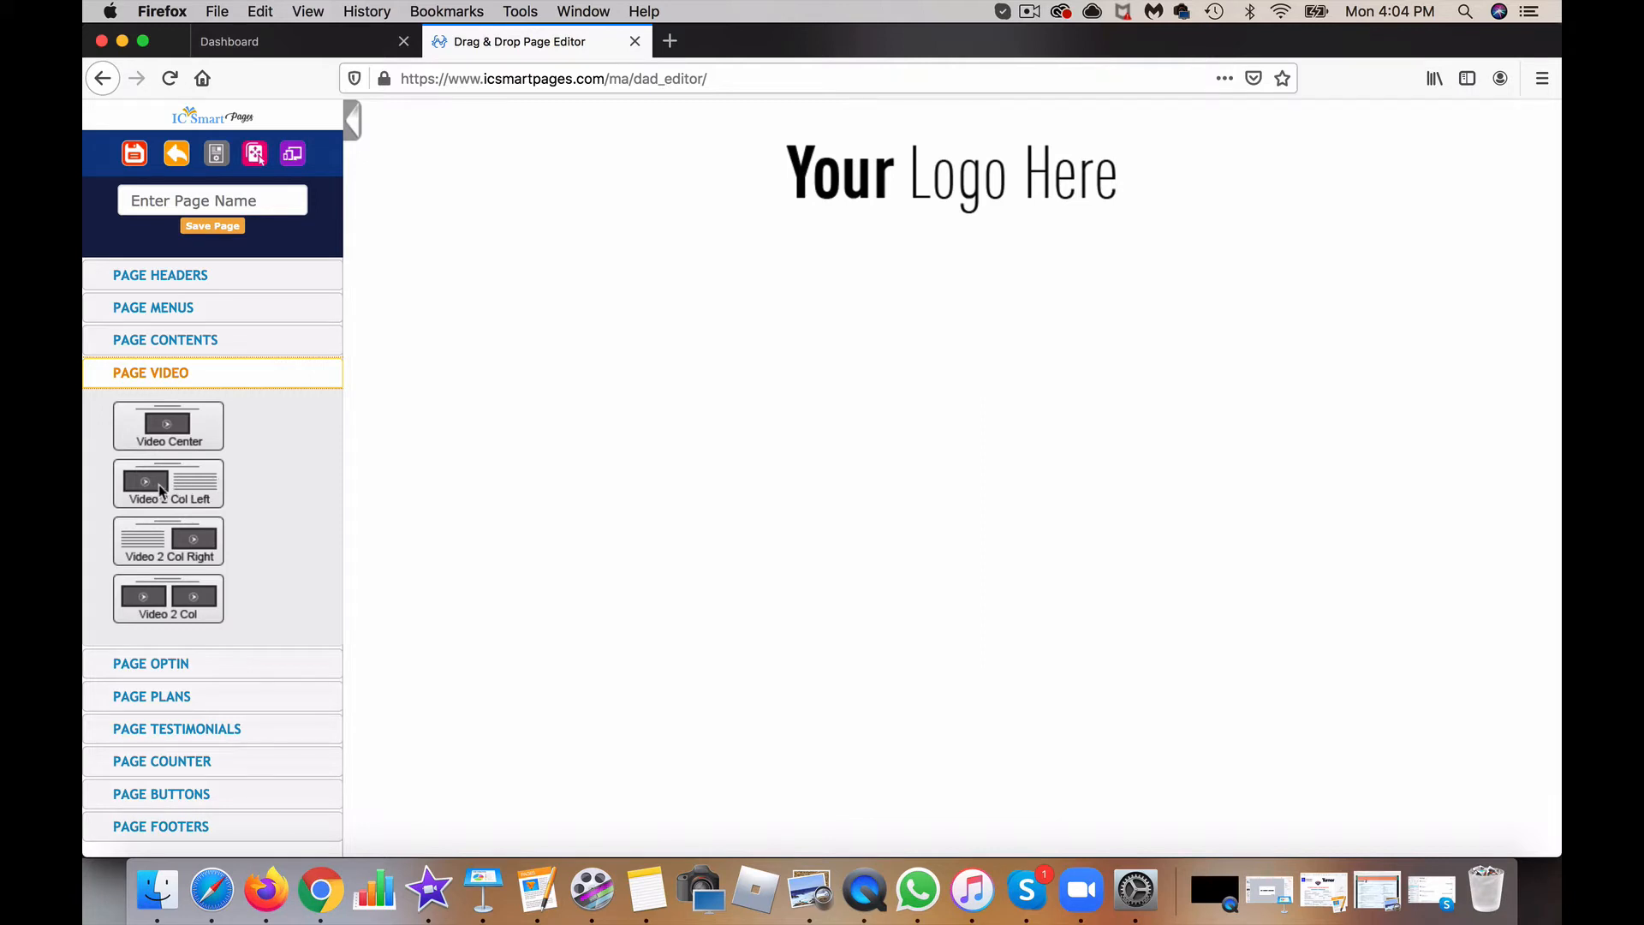
drag(166, 485, 848, 382)
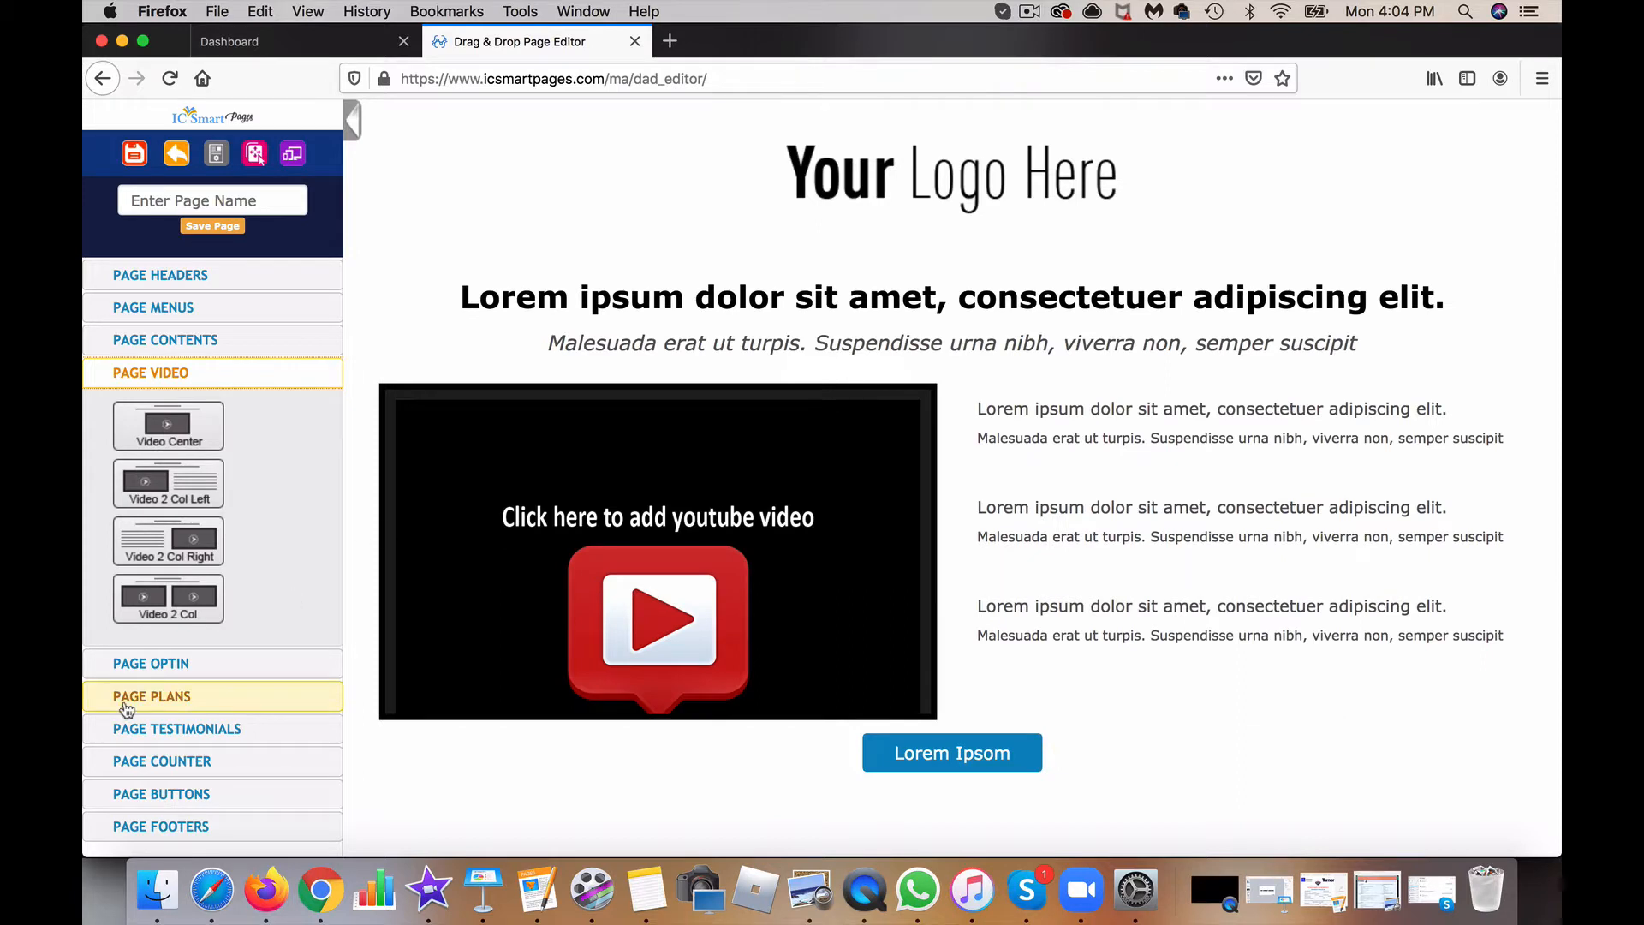
Step: Add the first 3 Col Content opt-in block, with the centred form, below the video section
click(166, 665)
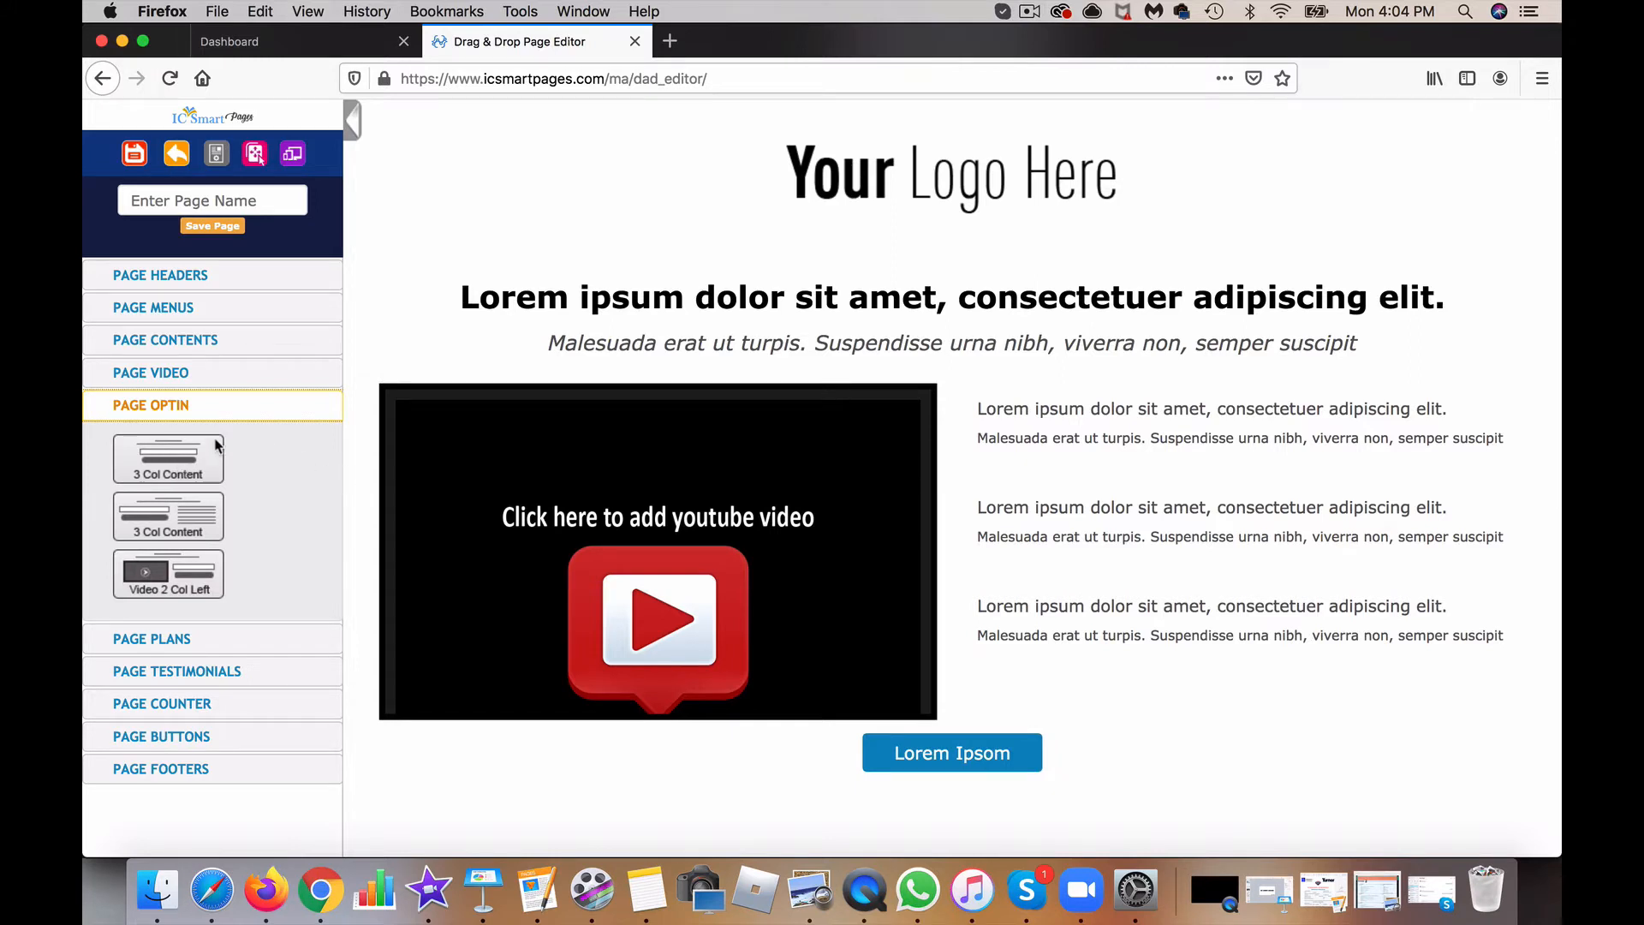
drag(188, 470, 896, 804)
scroll(896, 805, down, 7)
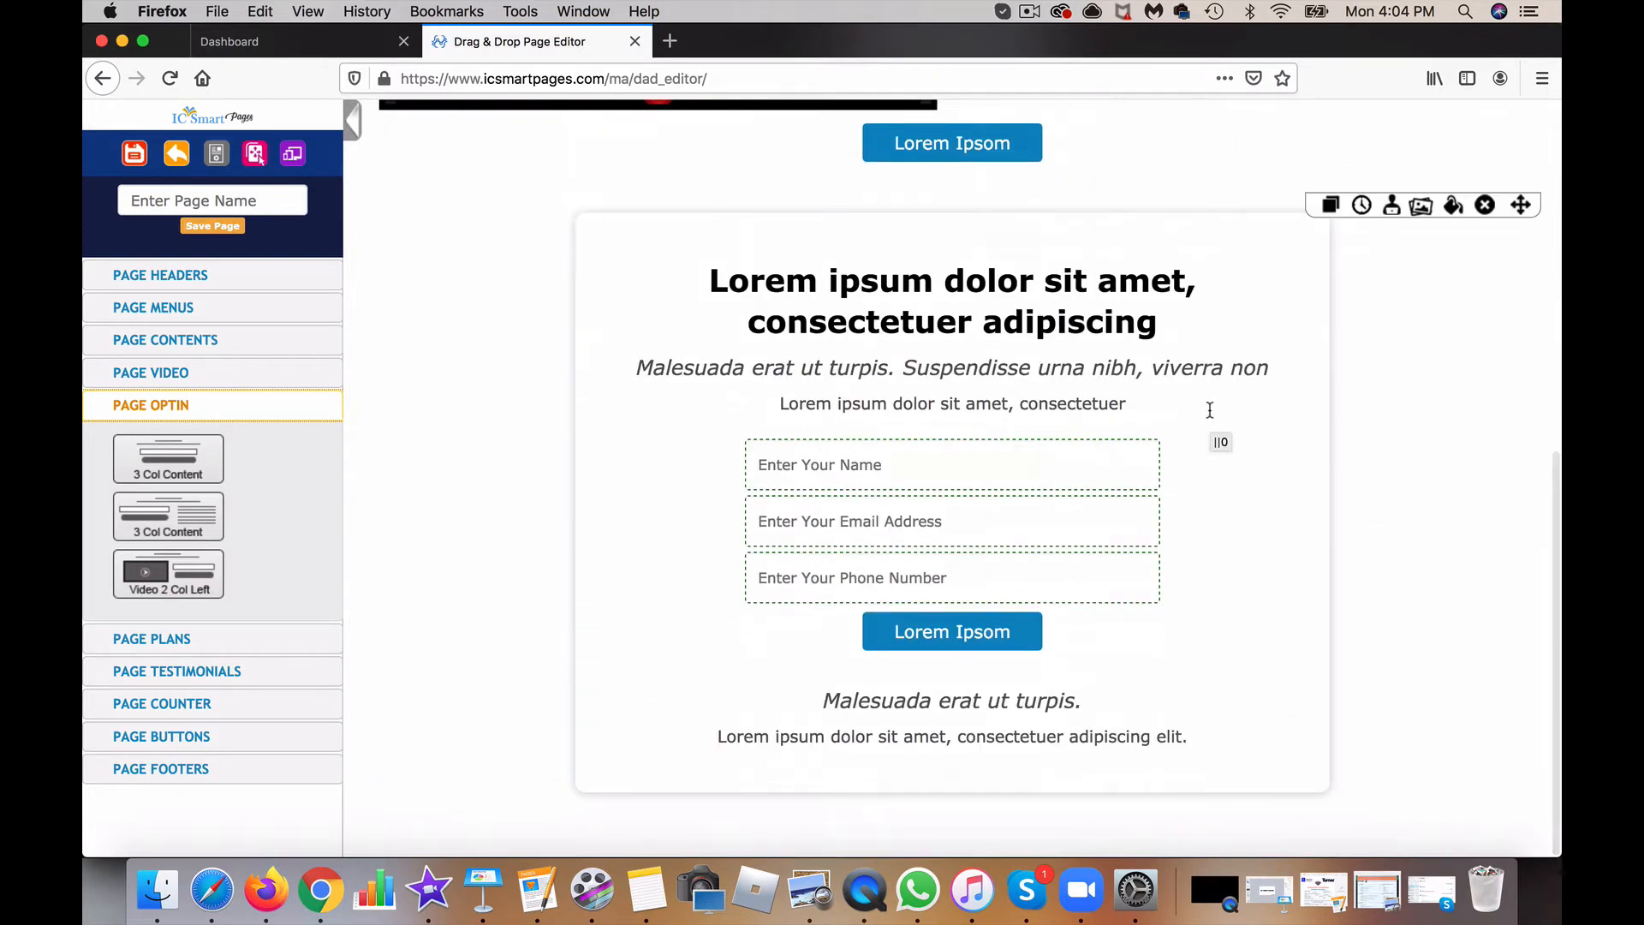
Step: Add the 4 col content pricing plans block below the opt-in form
click(135, 641)
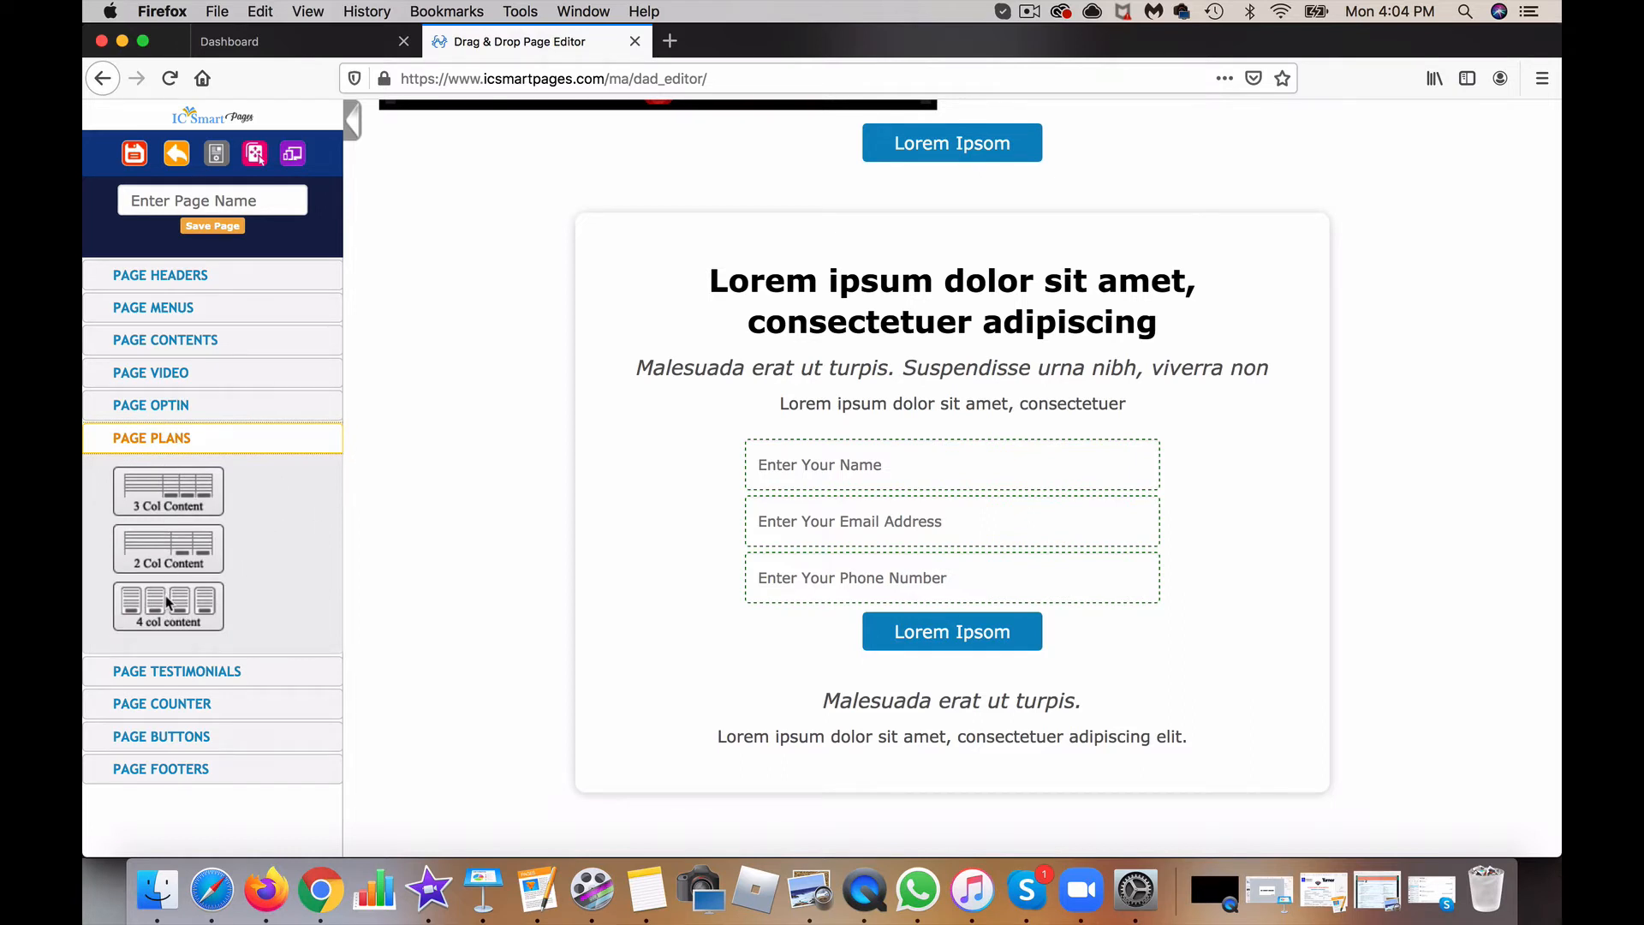
drag(167, 594, 753, 789)
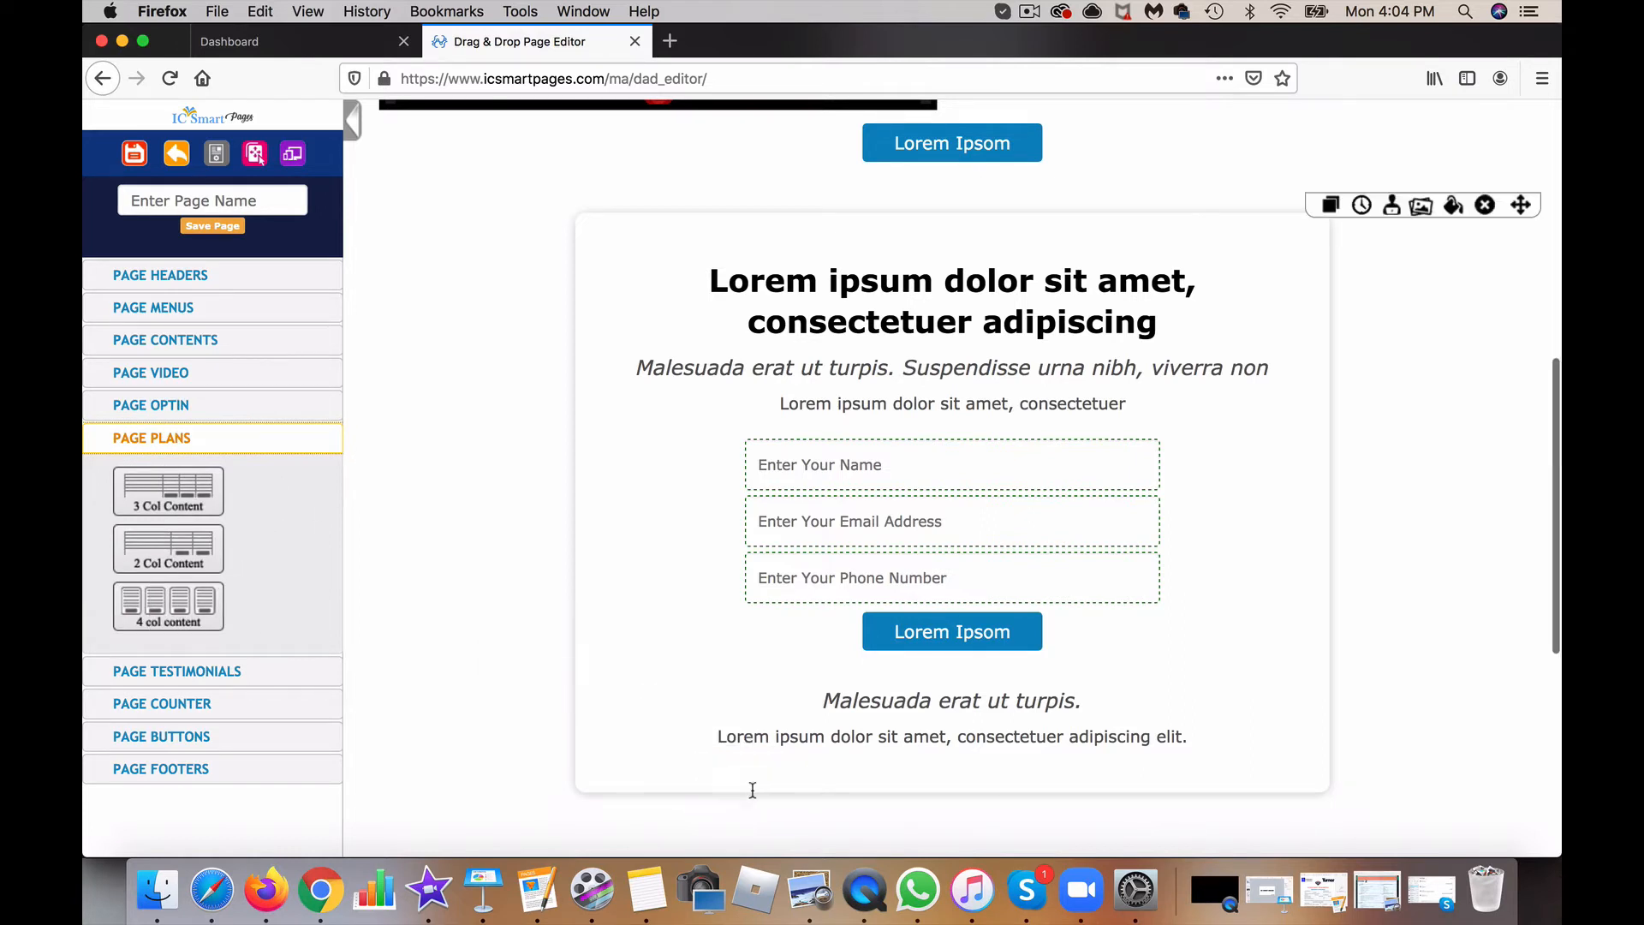
scroll(752, 788, down, 6)
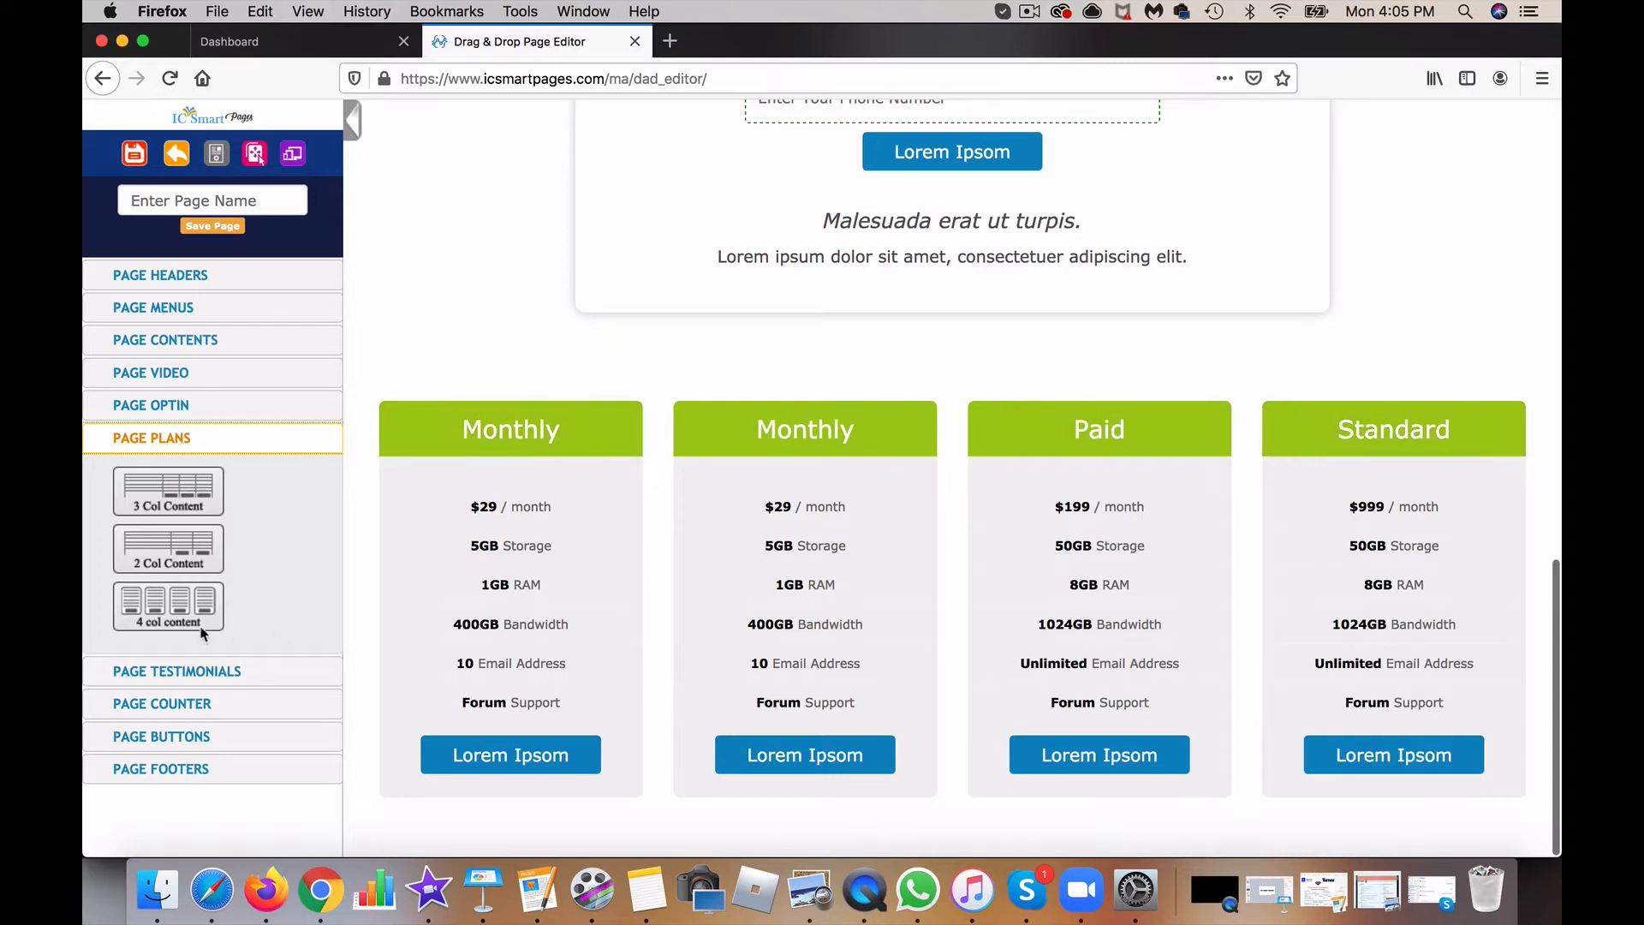
Step: Look through the testimonial, counter and button blocks, and add the Footer Center block below the pricing plans
click(183, 671)
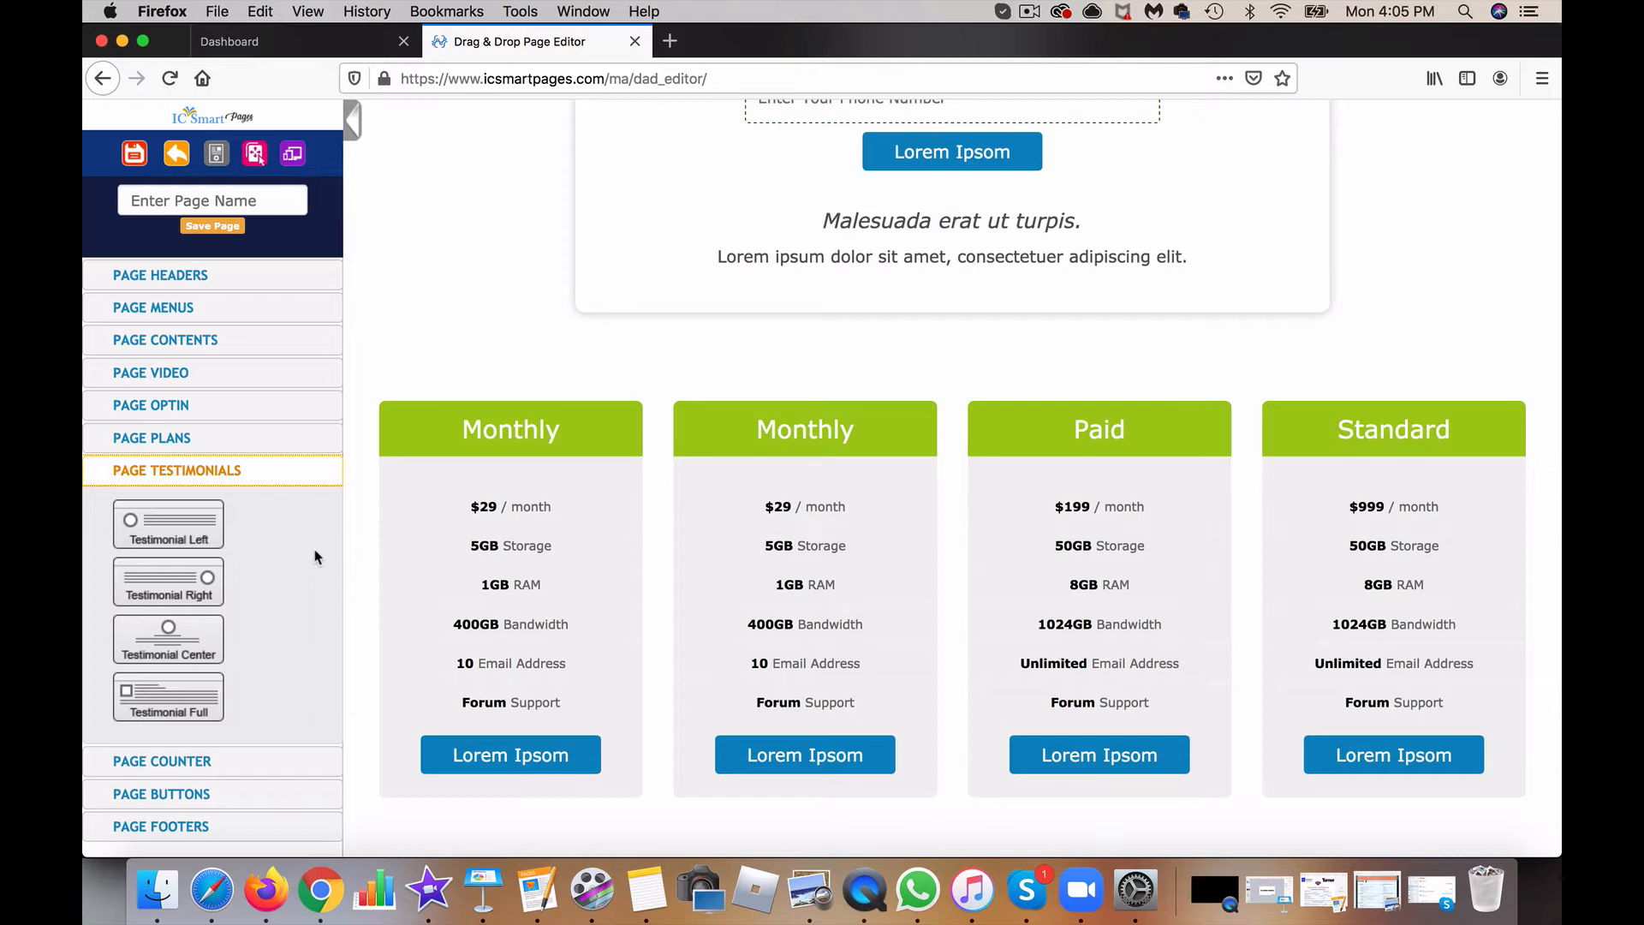
click(185, 761)
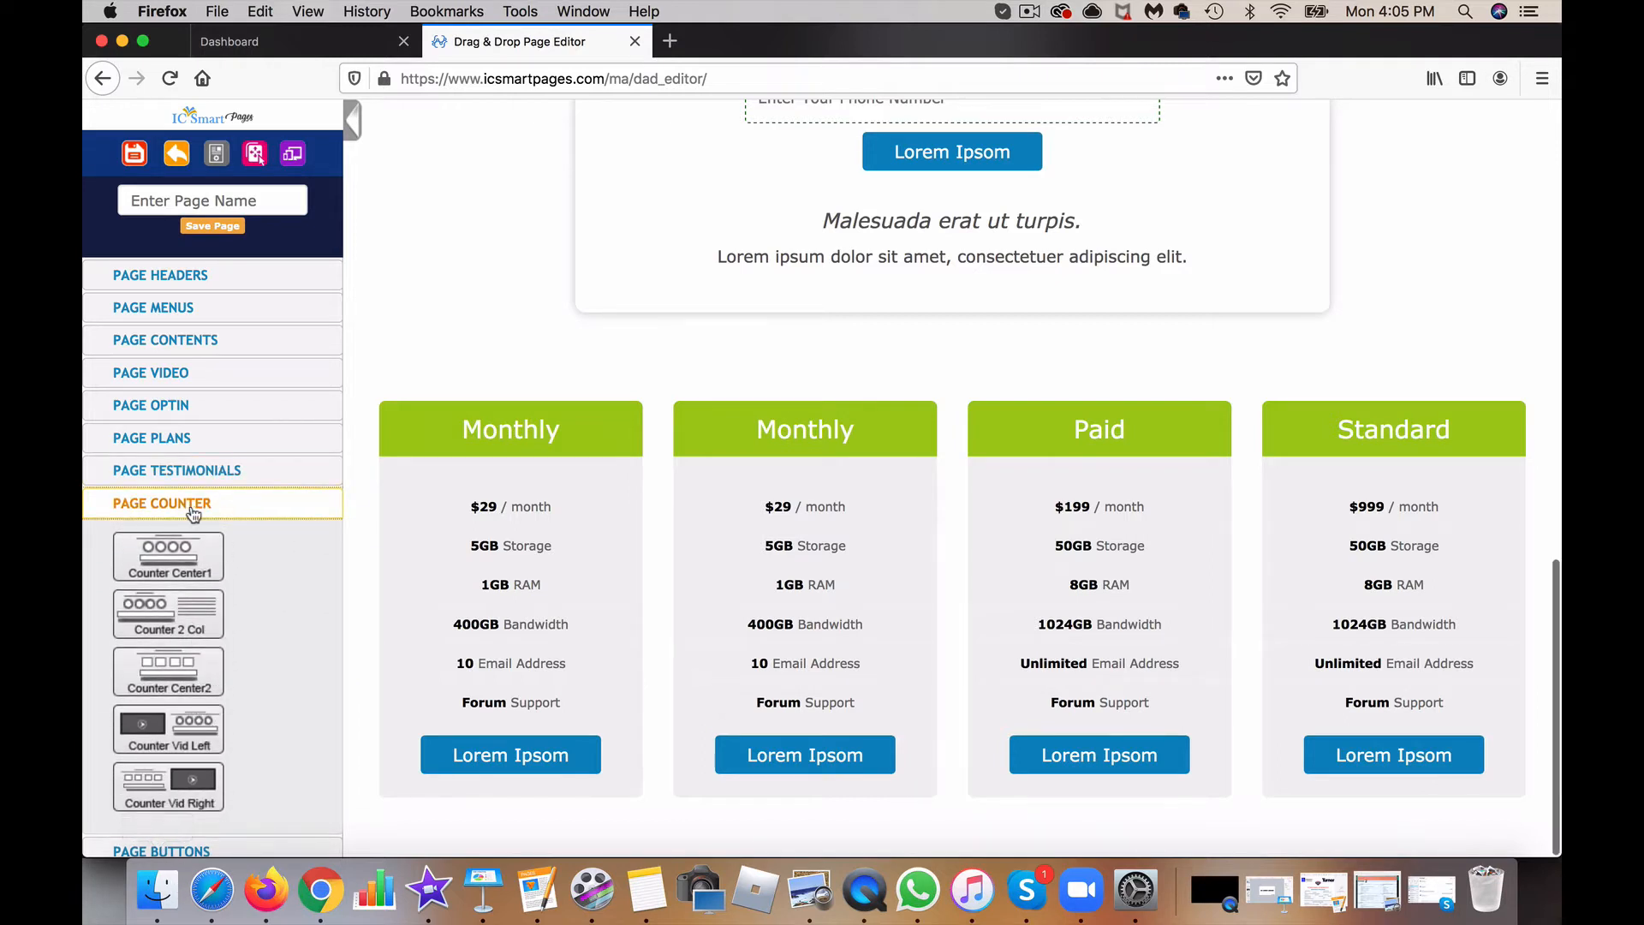
click(170, 849)
click(168, 540)
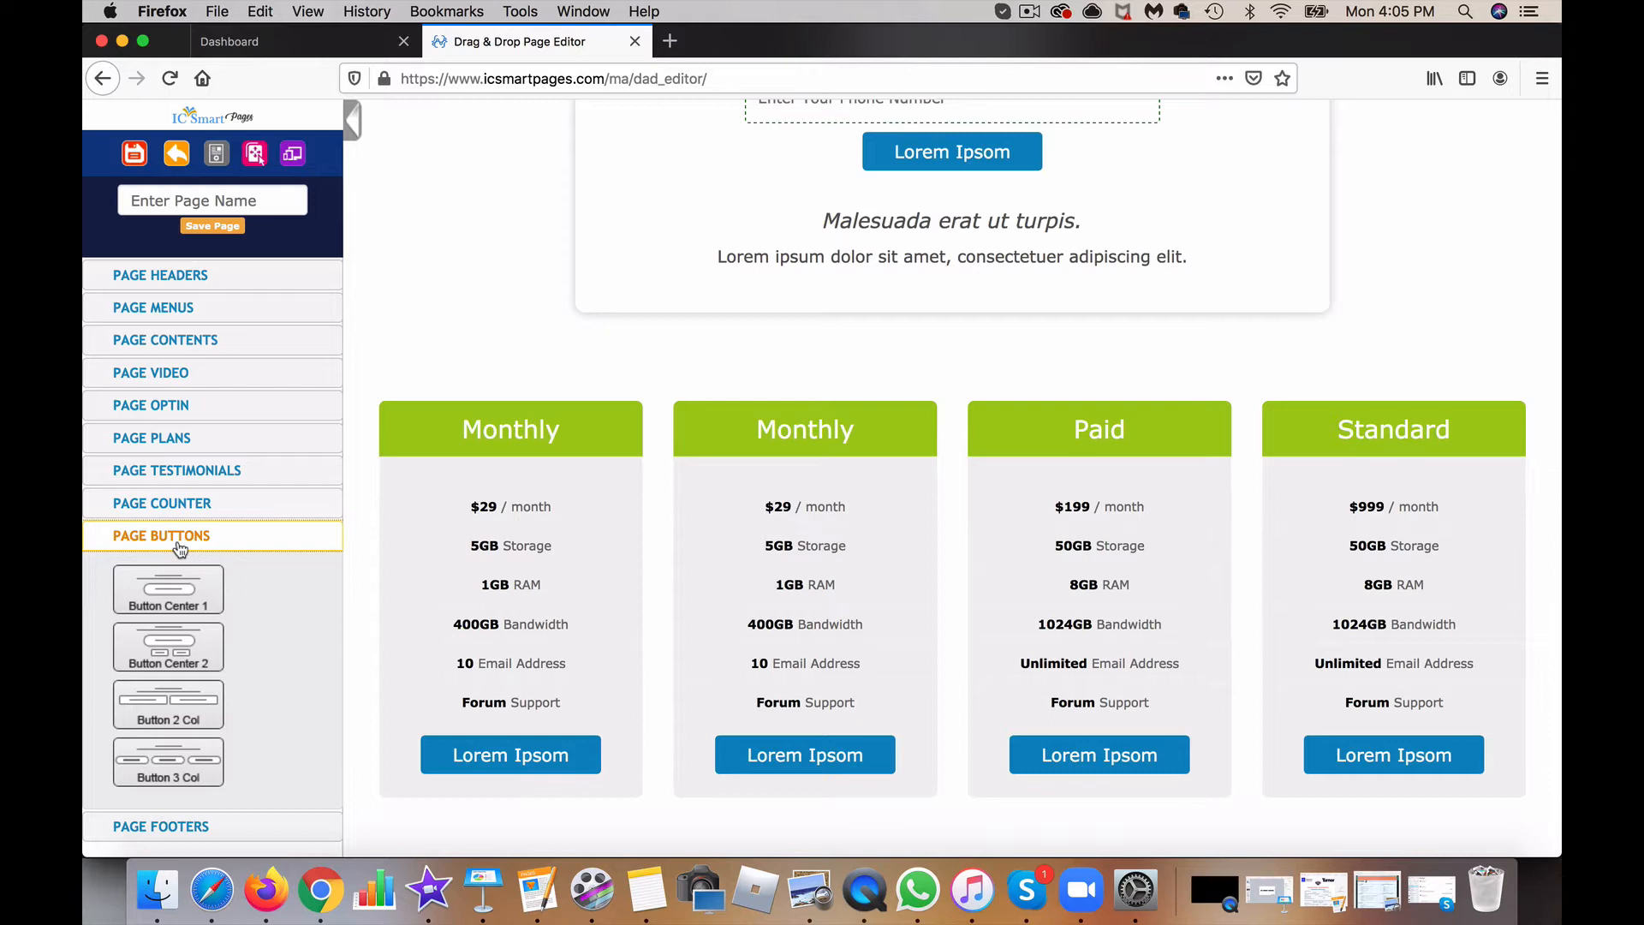
click(189, 827)
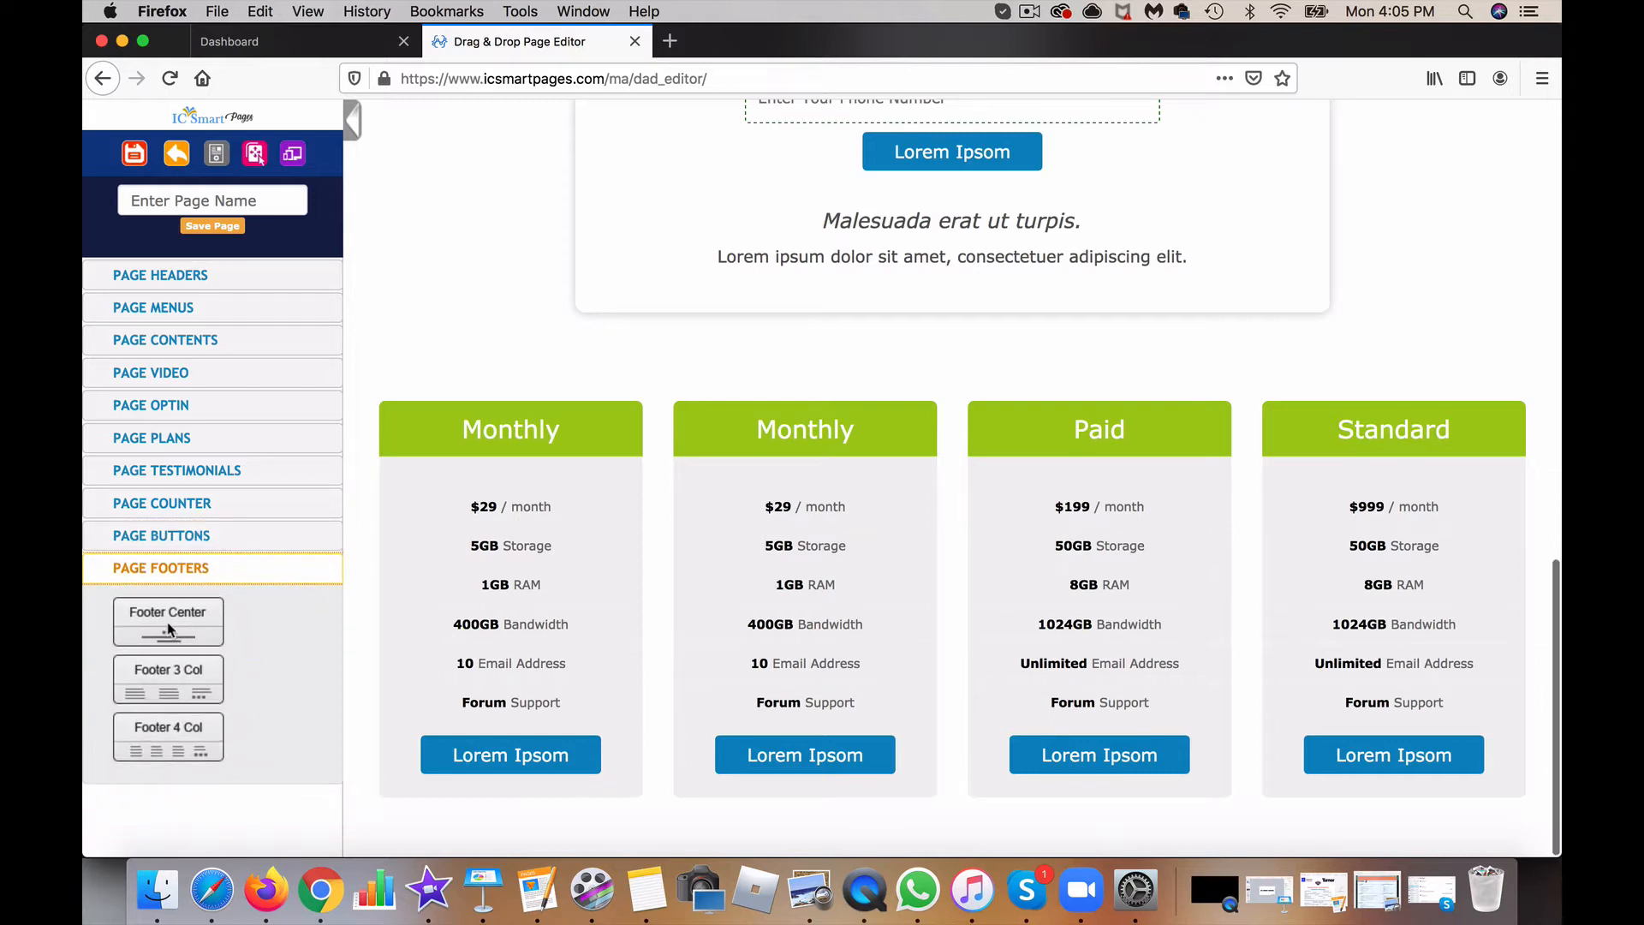
drag(167, 622, 852, 809)
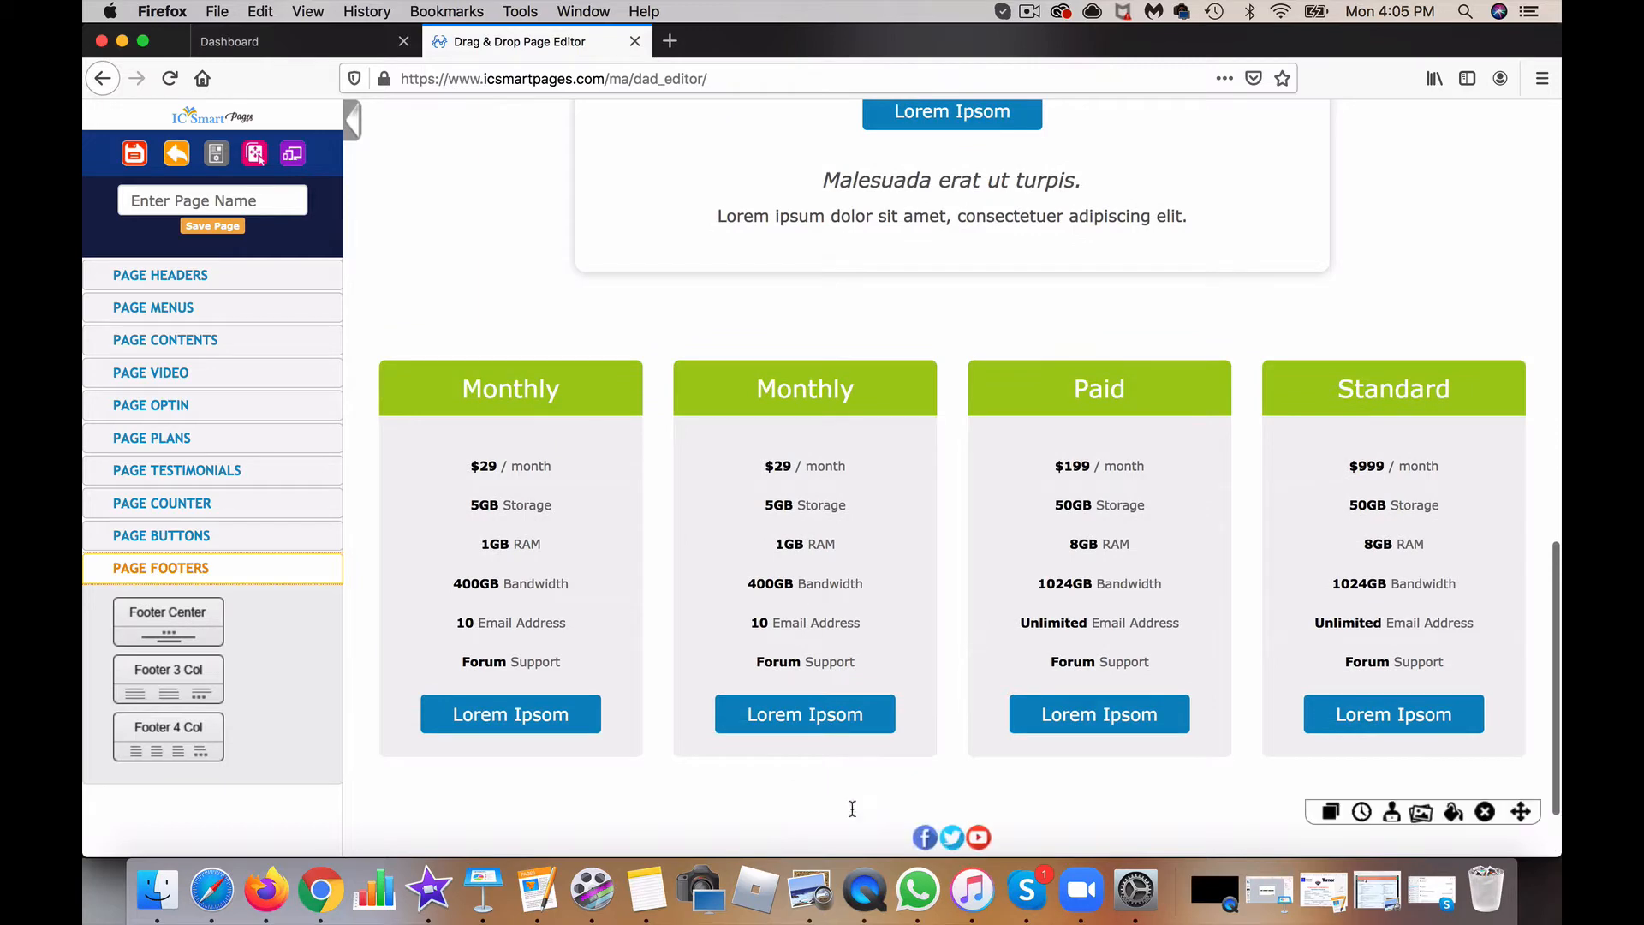
scroll(852, 809, down, 2)
Step: Select the whole main headline above the video to view its text formatting options
scroll(856, 728, up, 15)
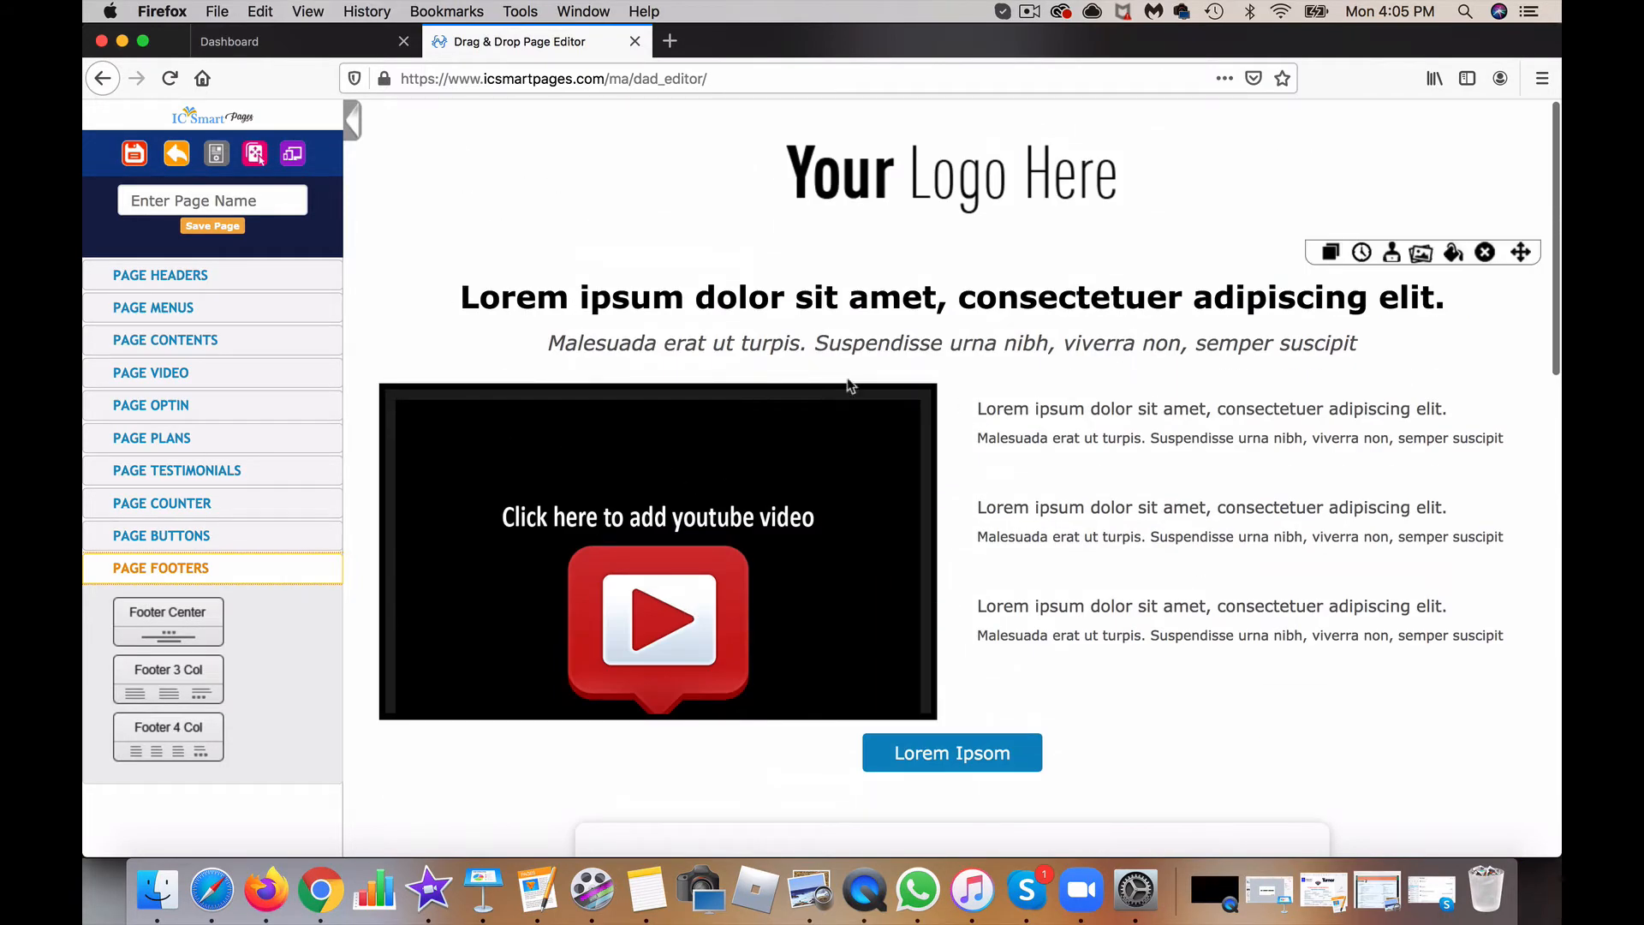
click(1110, 300)
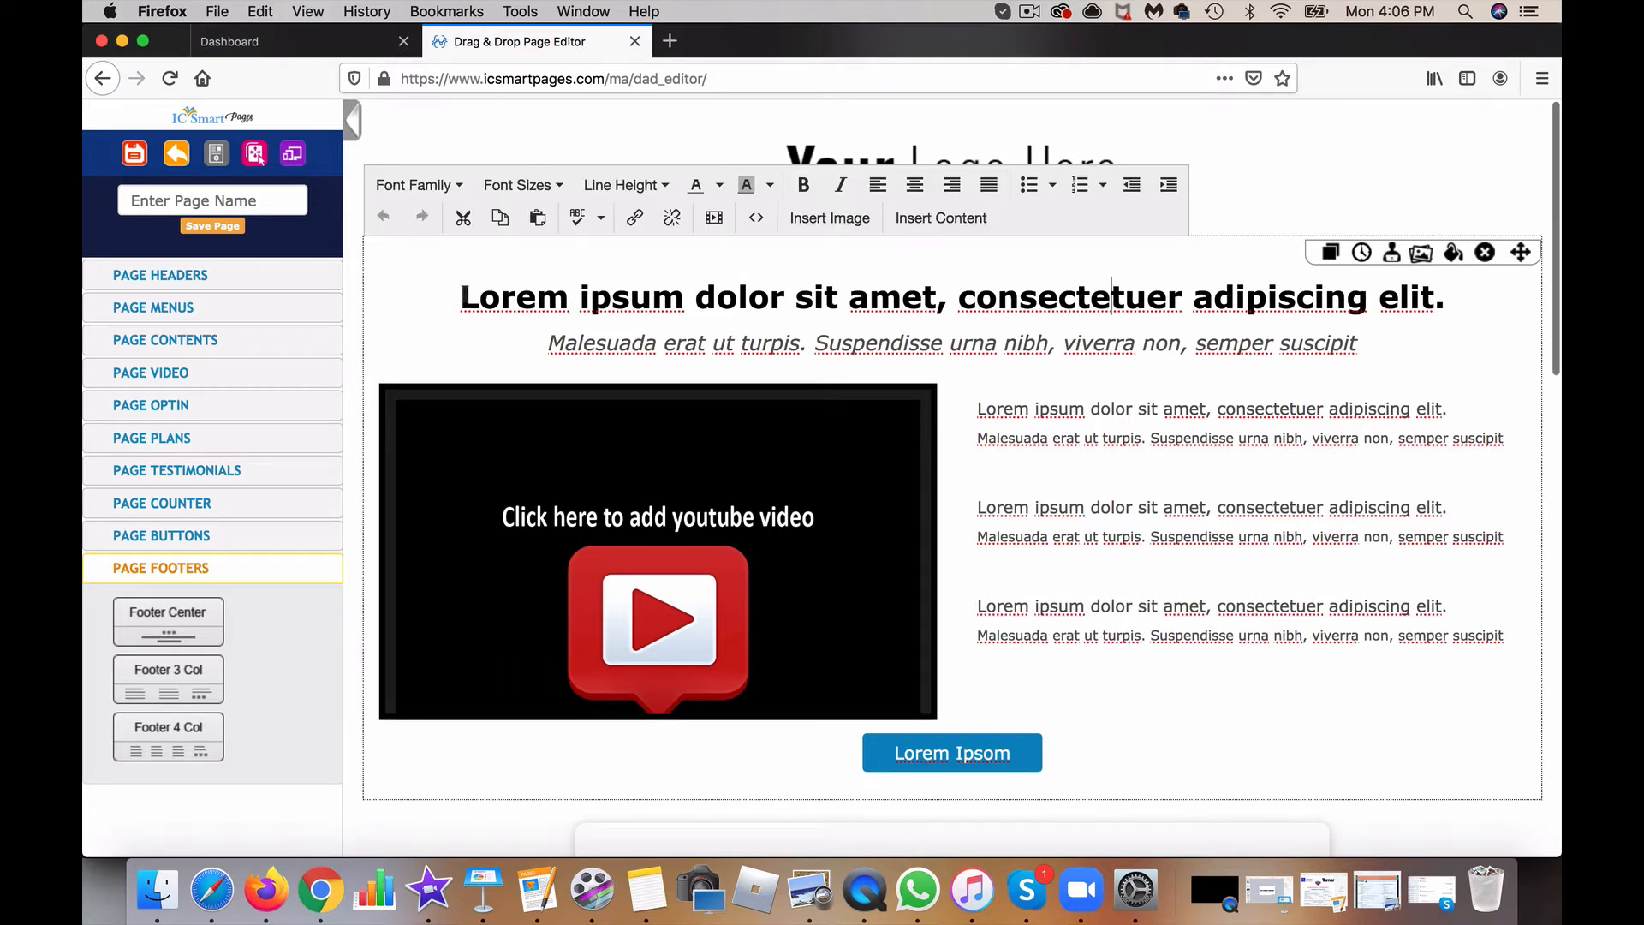
drag(463, 297, 1400, 324)
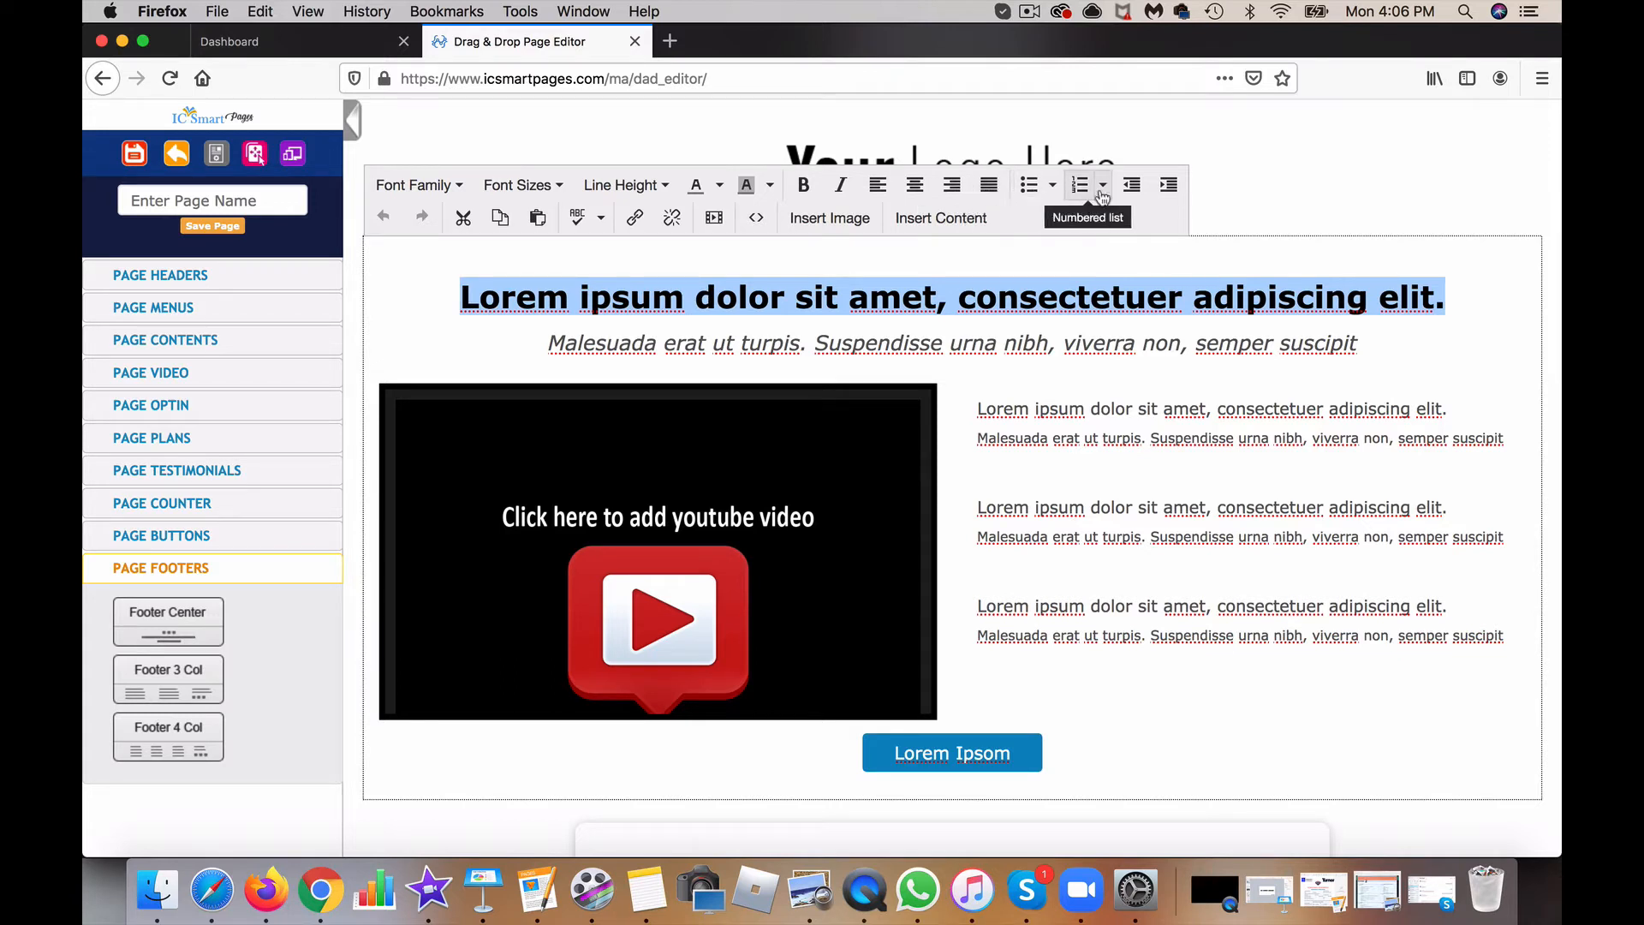
Step: View the YouTube URL and autoplay settings of the video placeholder, then dismiss them without changes
click(690, 535)
click(690, 532)
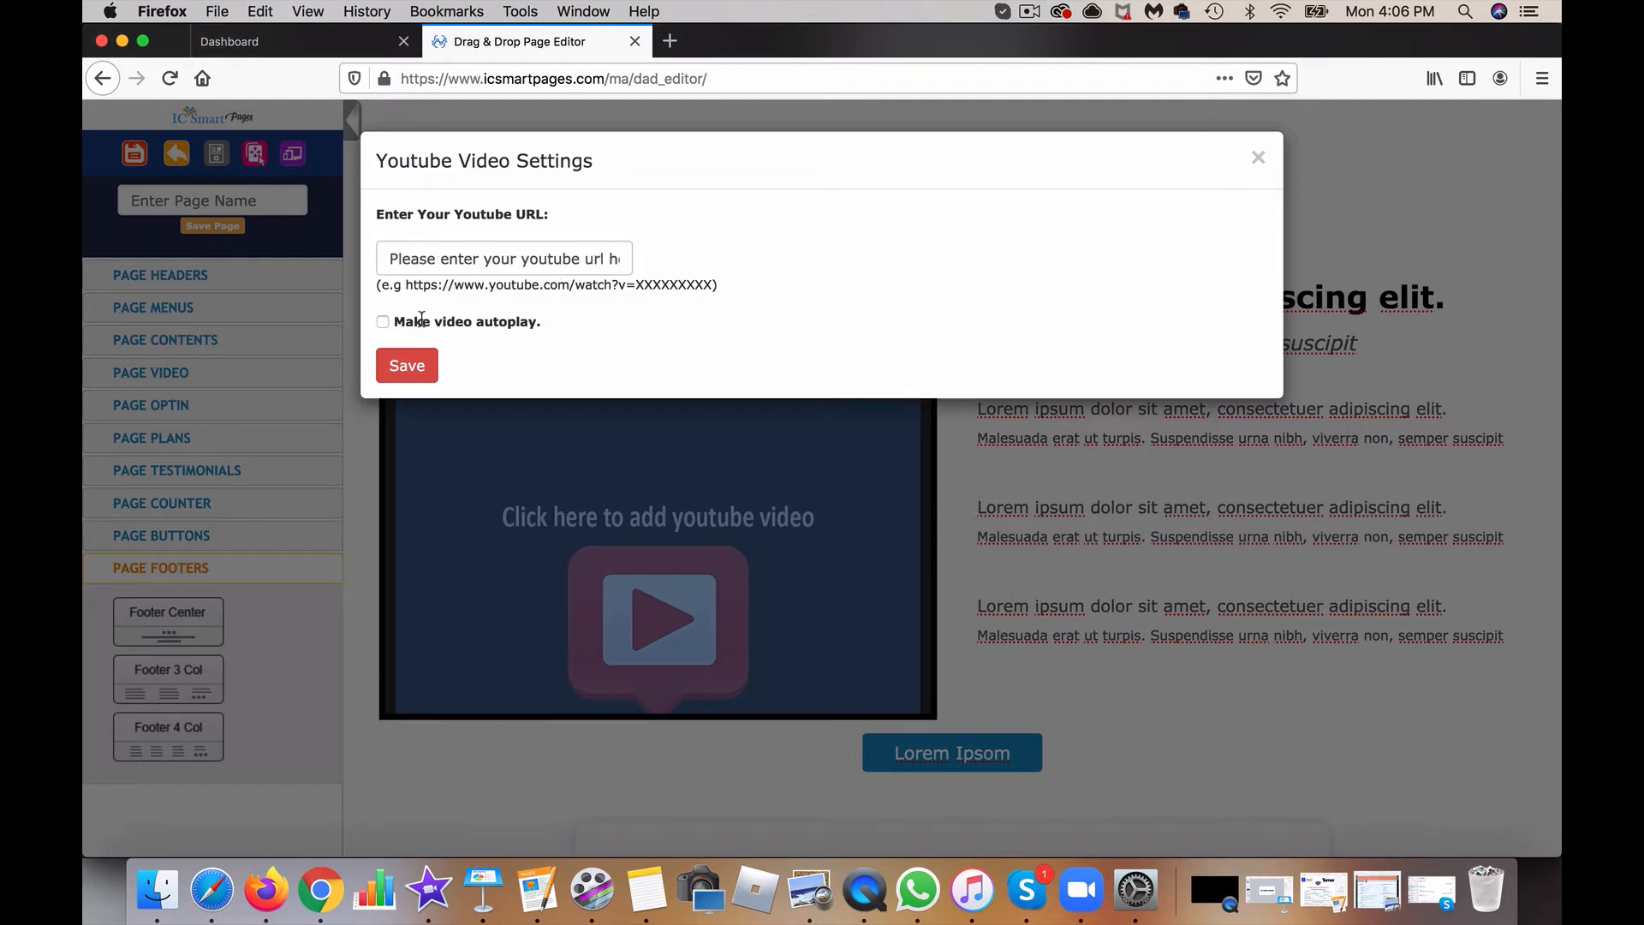
click(1258, 158)
Step: Set the text of the button below the video to "Click Here For More"
scroll(1139, 527, down, 3)
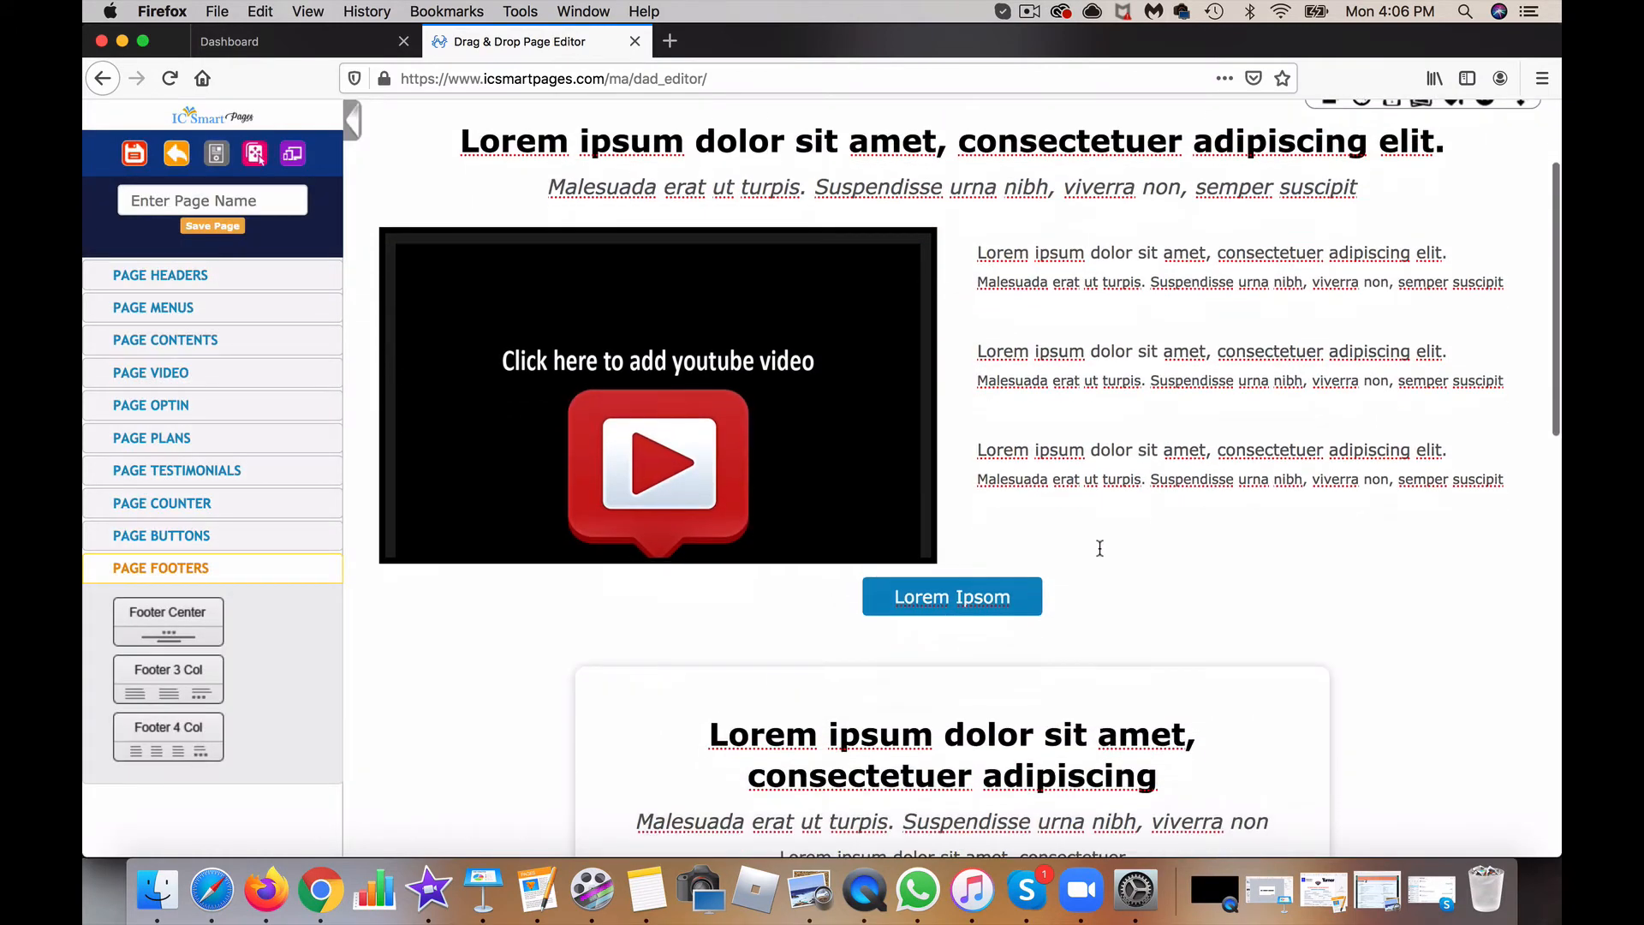
click(1019, 597)
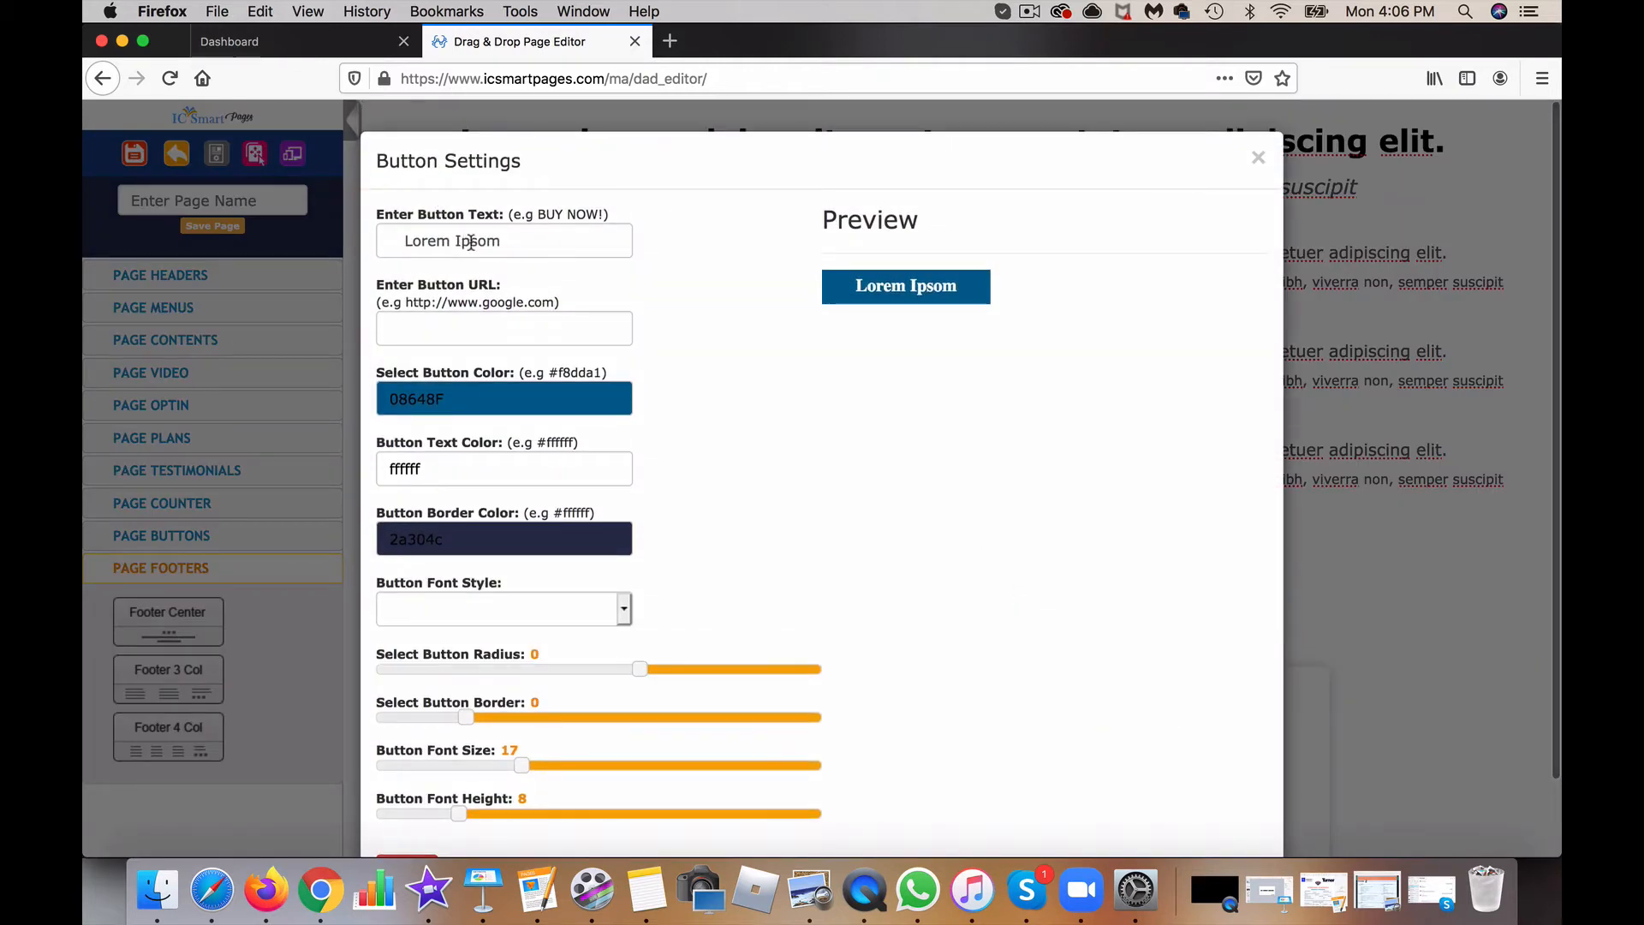
drag(505, 242, 390, 242)
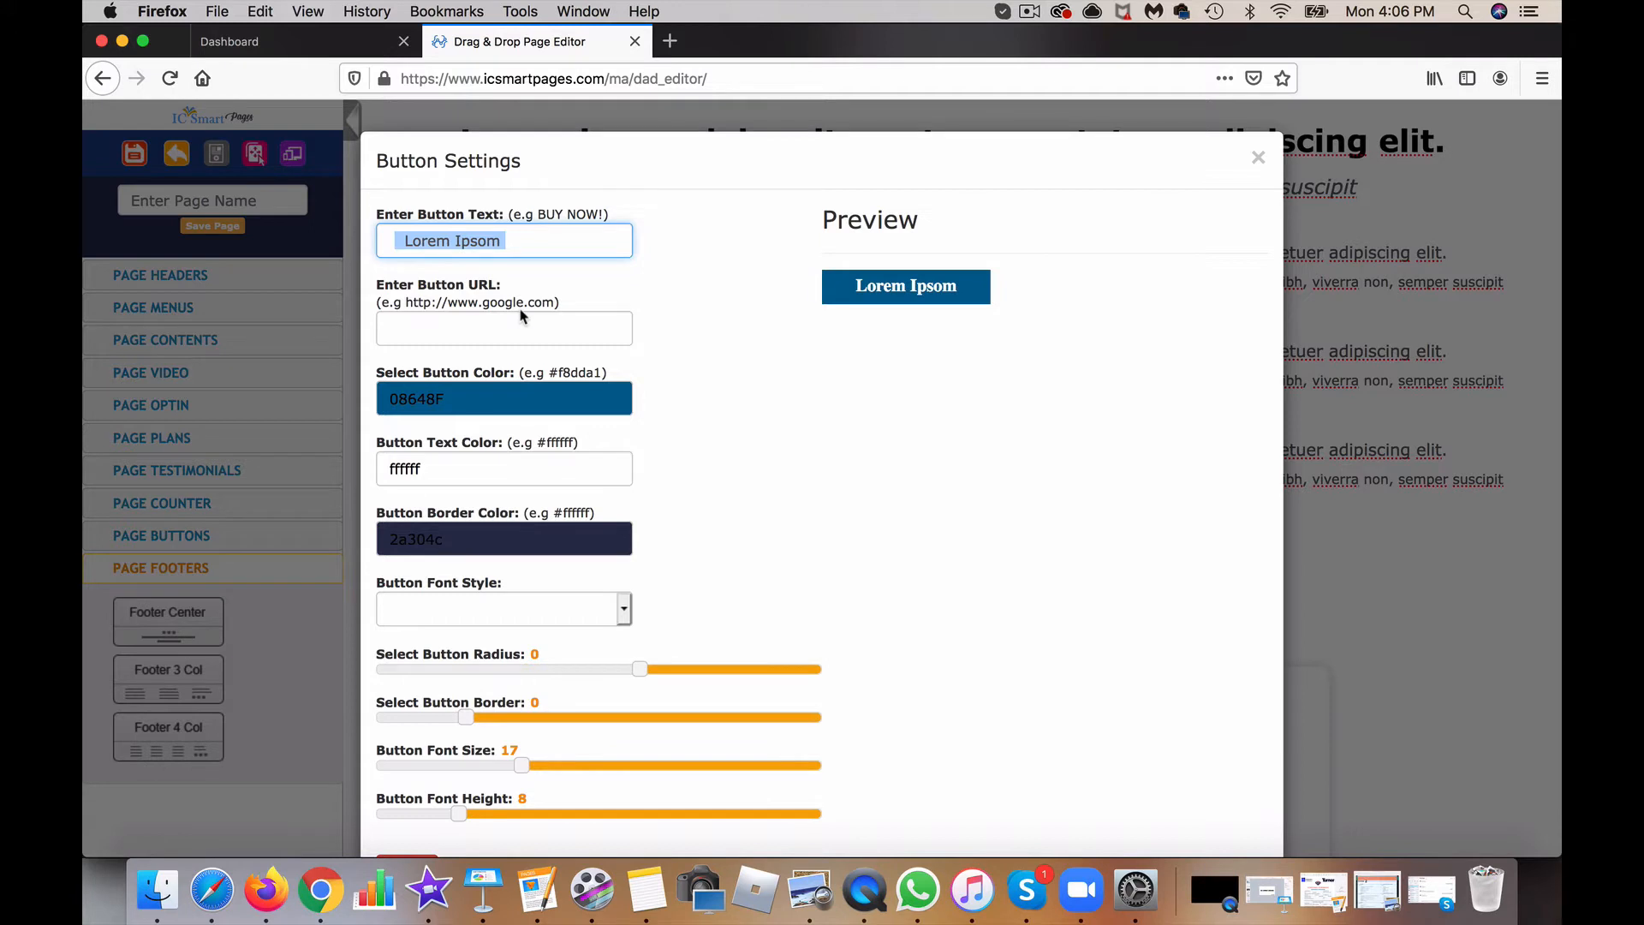
text(Click Her)
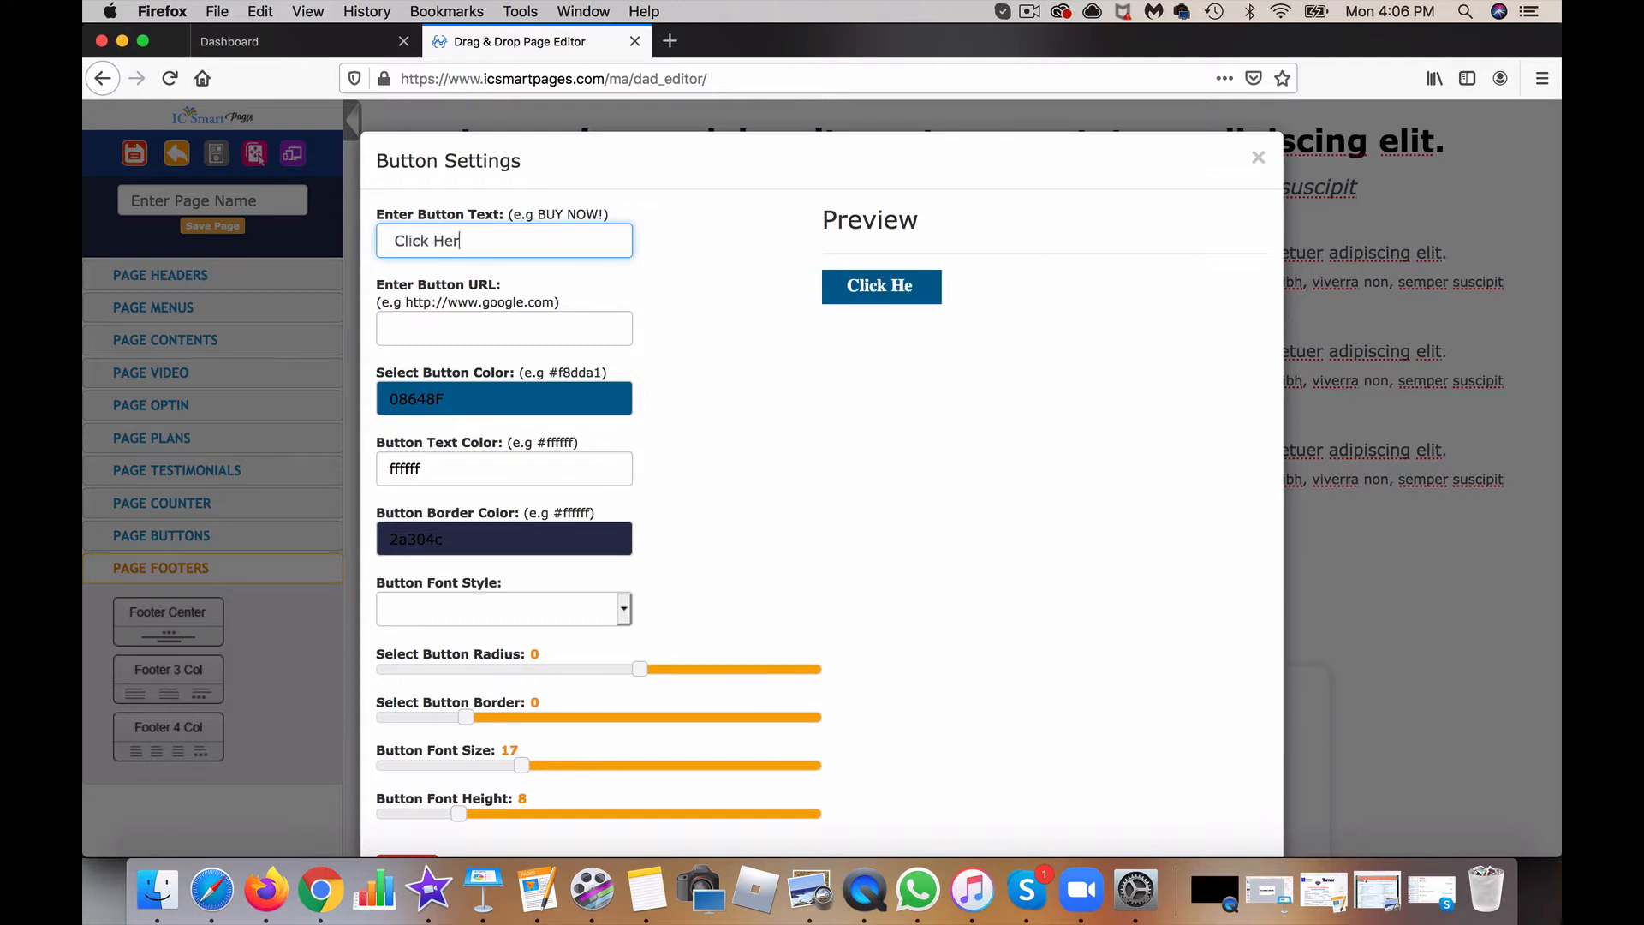
text(e For More)
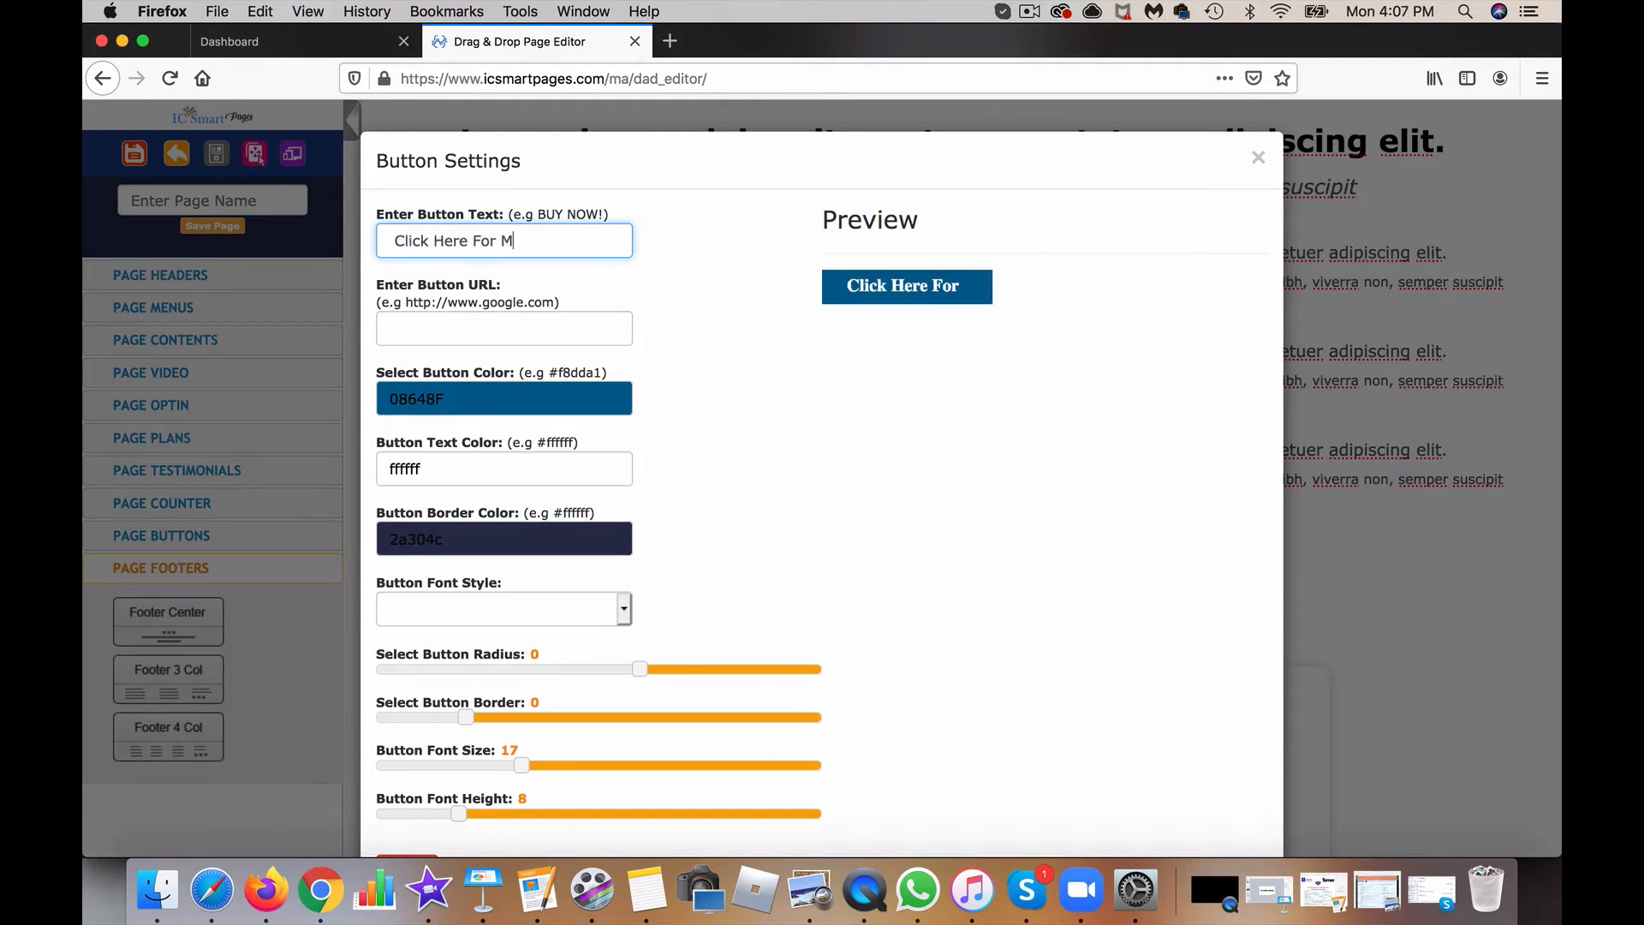
Step: Set the button color to dark red, D40B0B, in the button settings
click(434, 327)
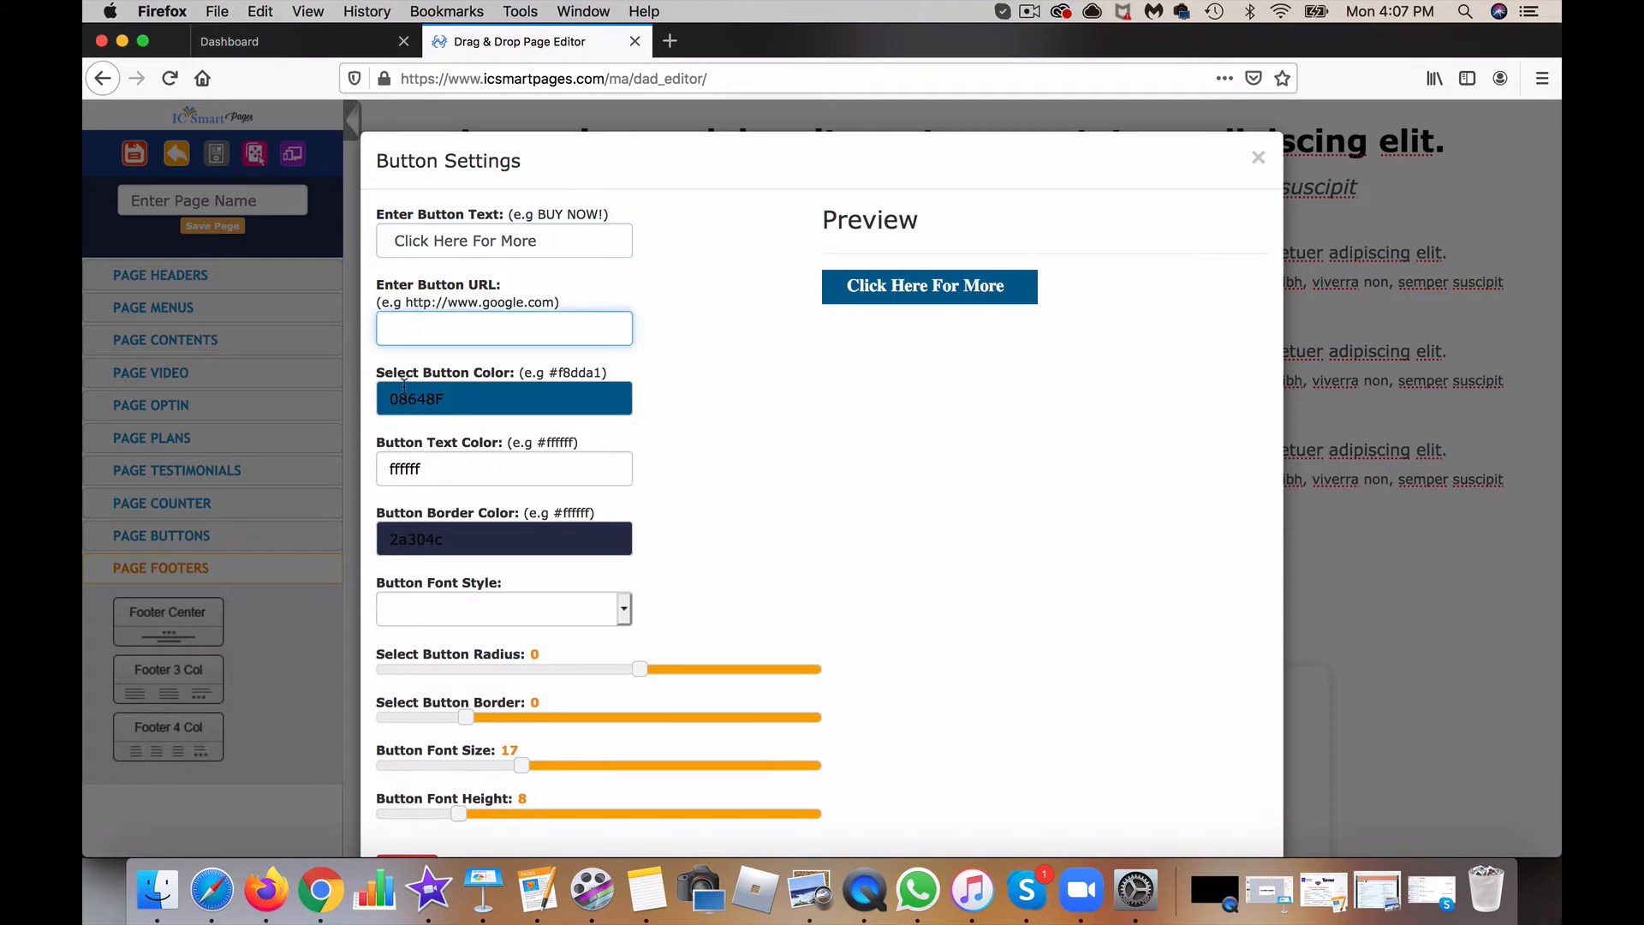
click(470, 401)
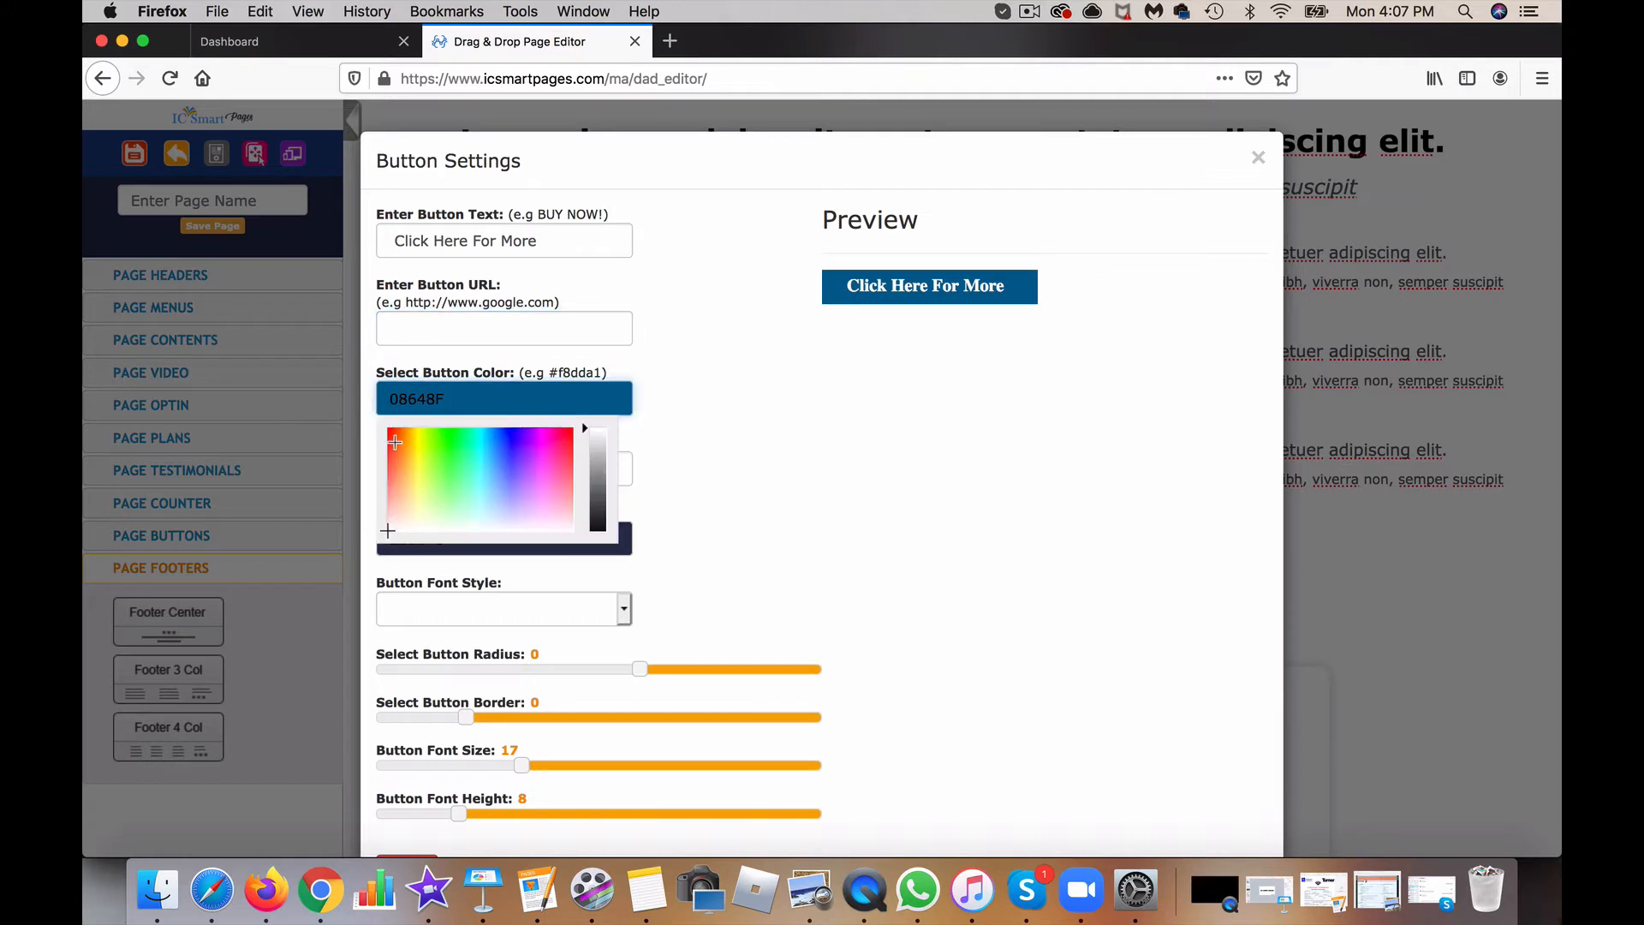
click(395, 438)
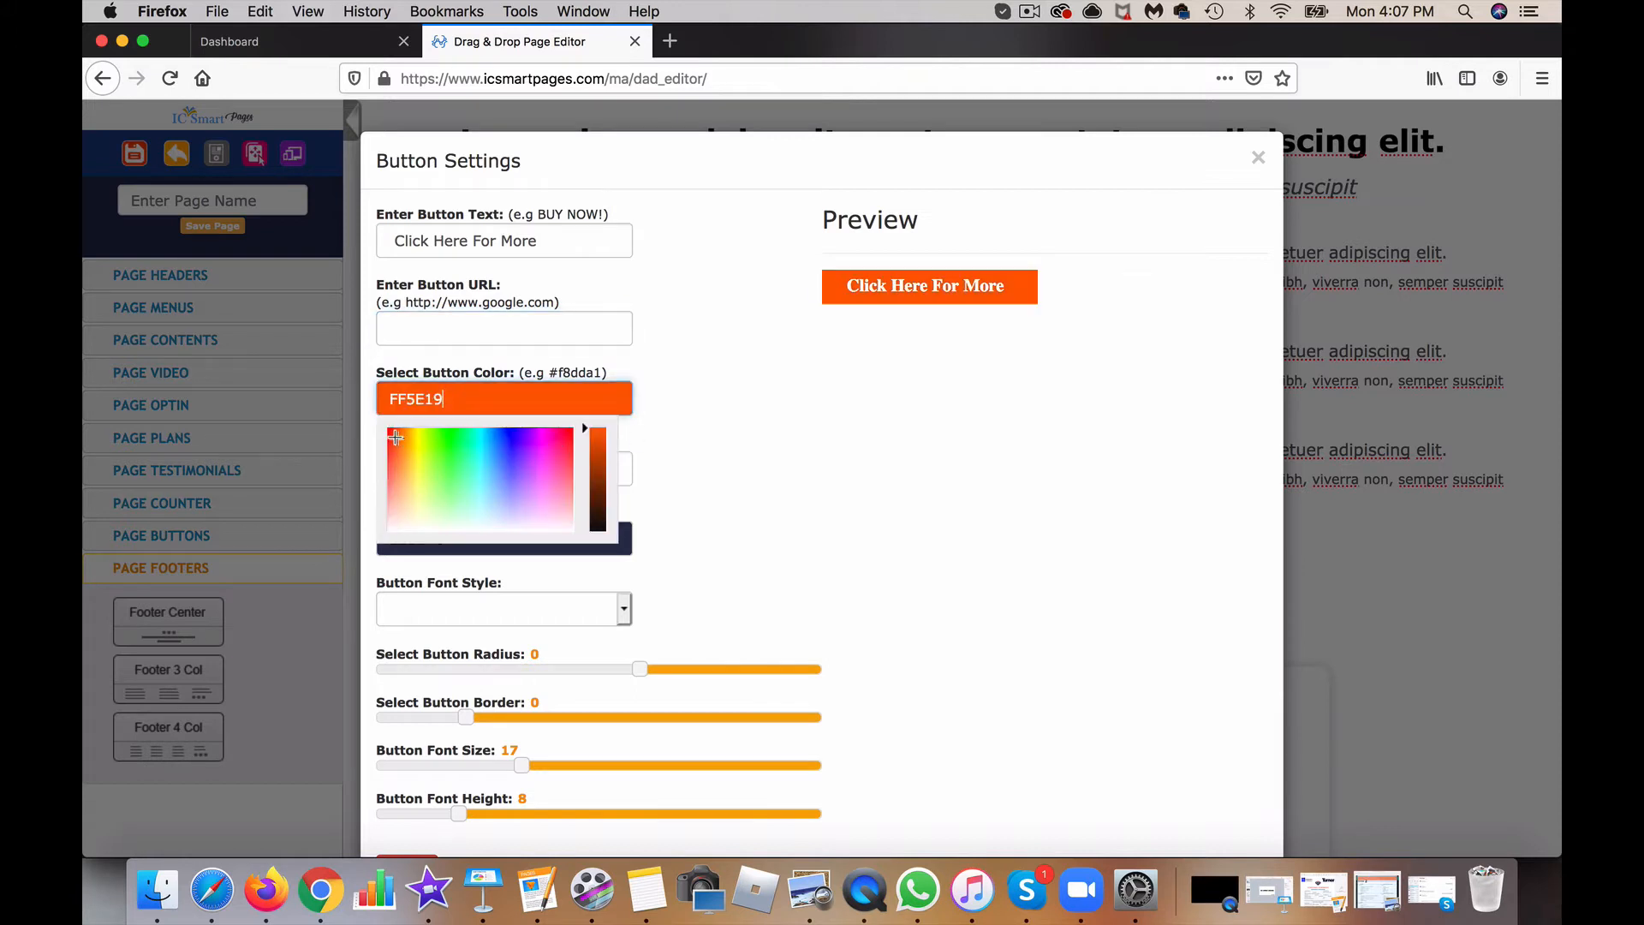
drag(399, 437, 388, 432)
drag(590, 431, 590, 451)
click(891, 480)
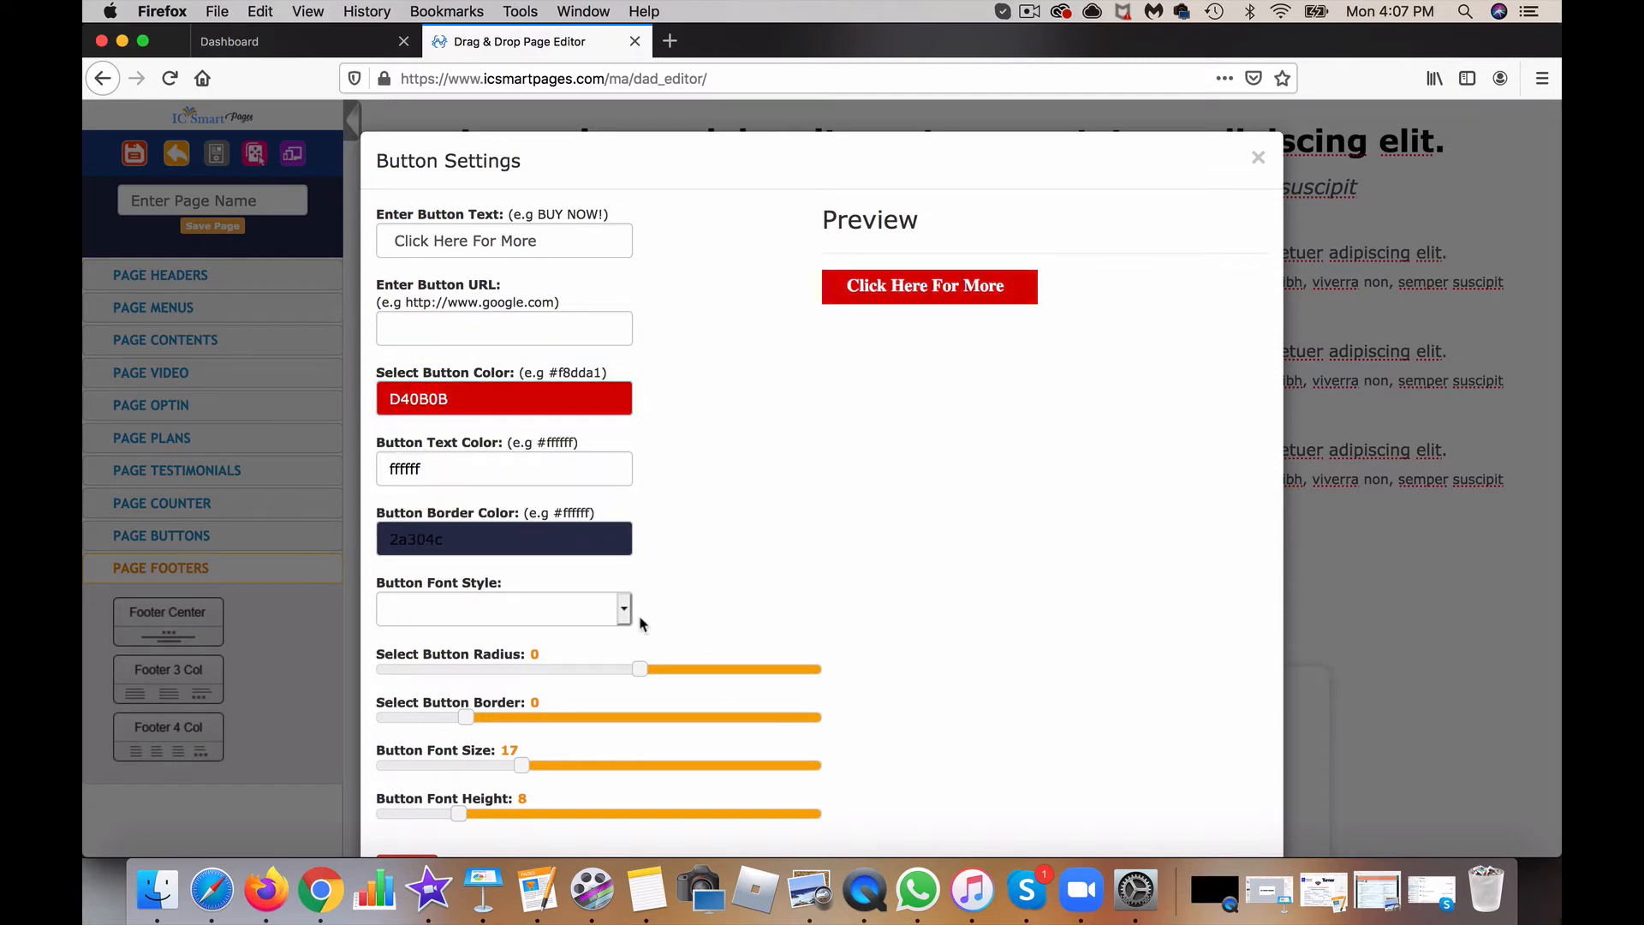
Step: View the color choices for the button text and the button border without picking a different color
click(447, 468)
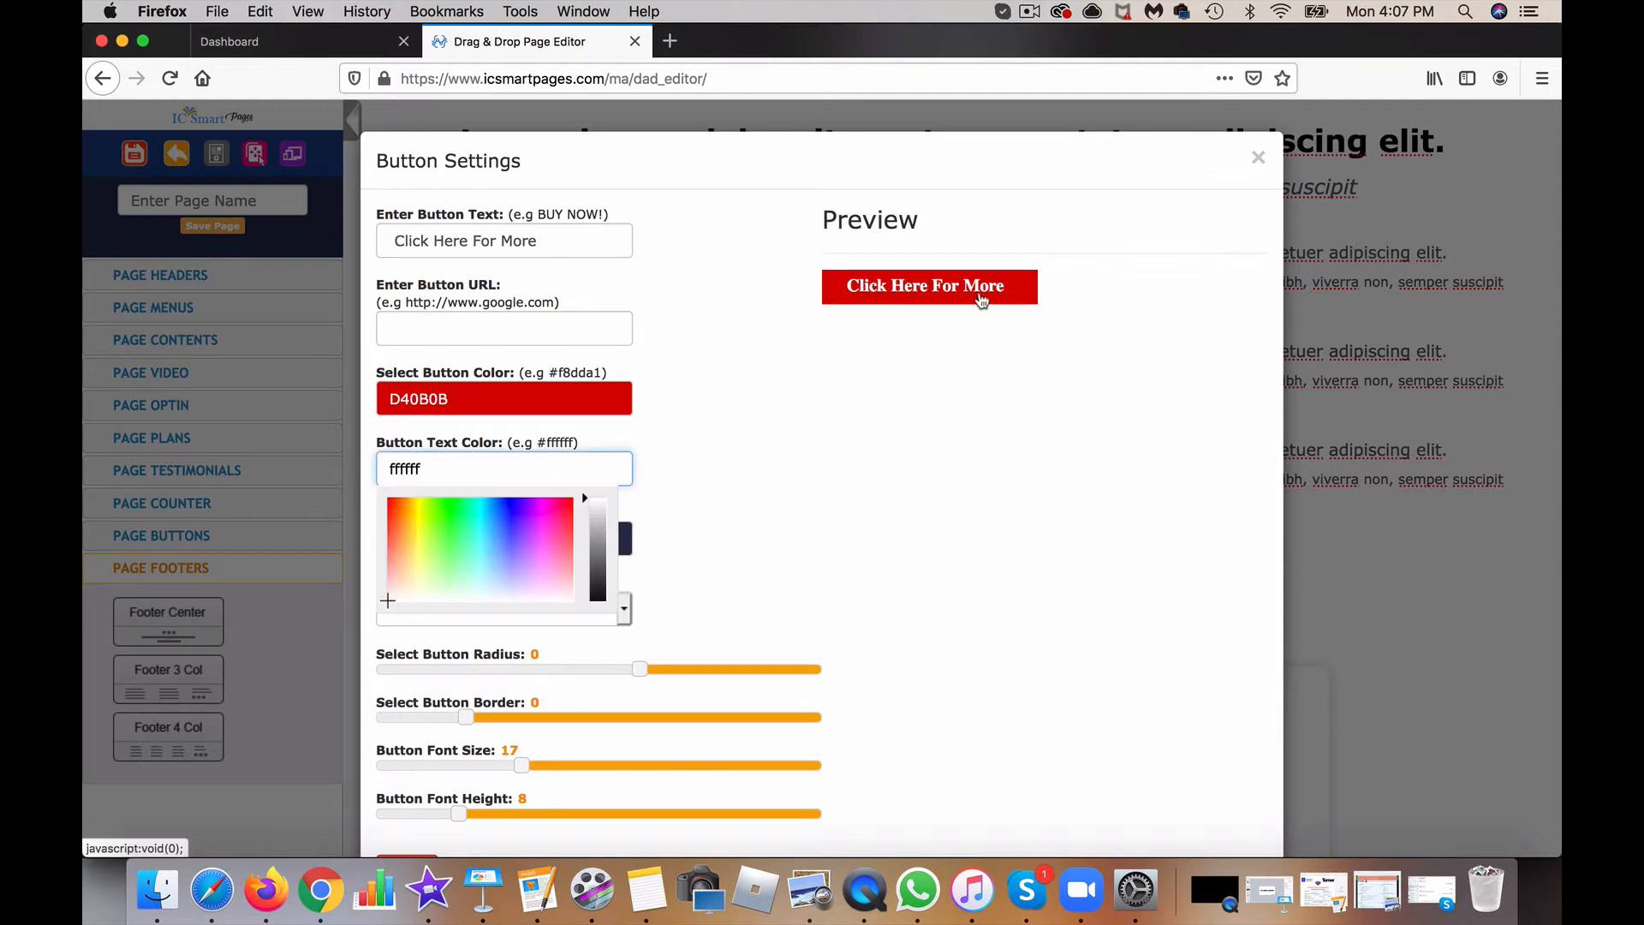
click(843, 460)
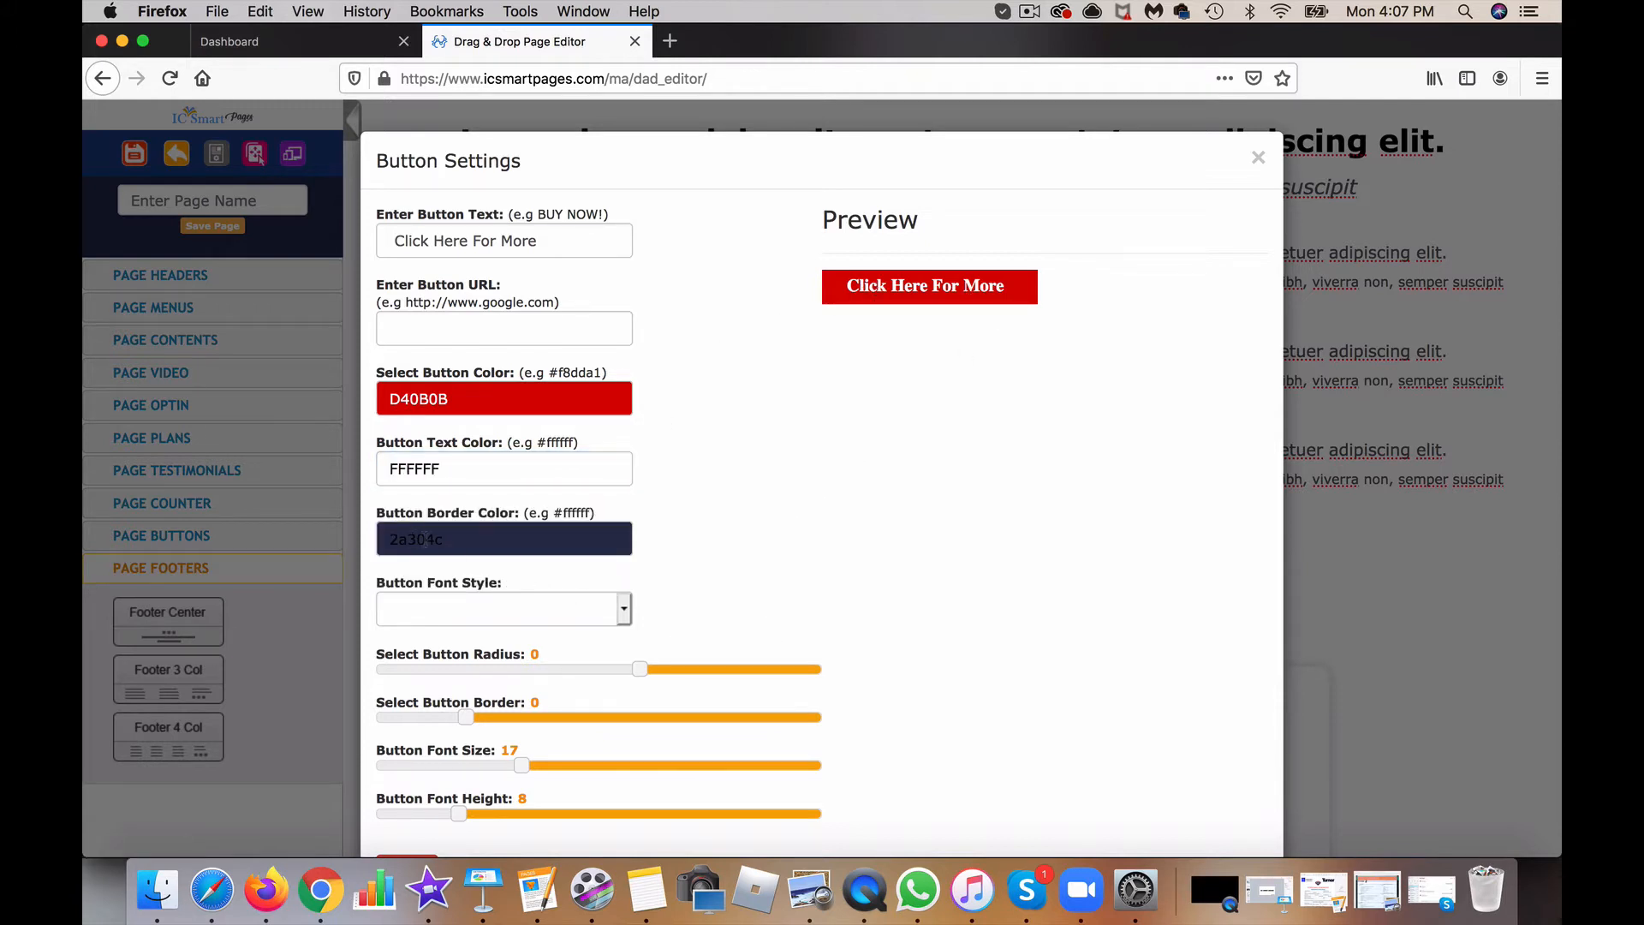
click(454, 538)
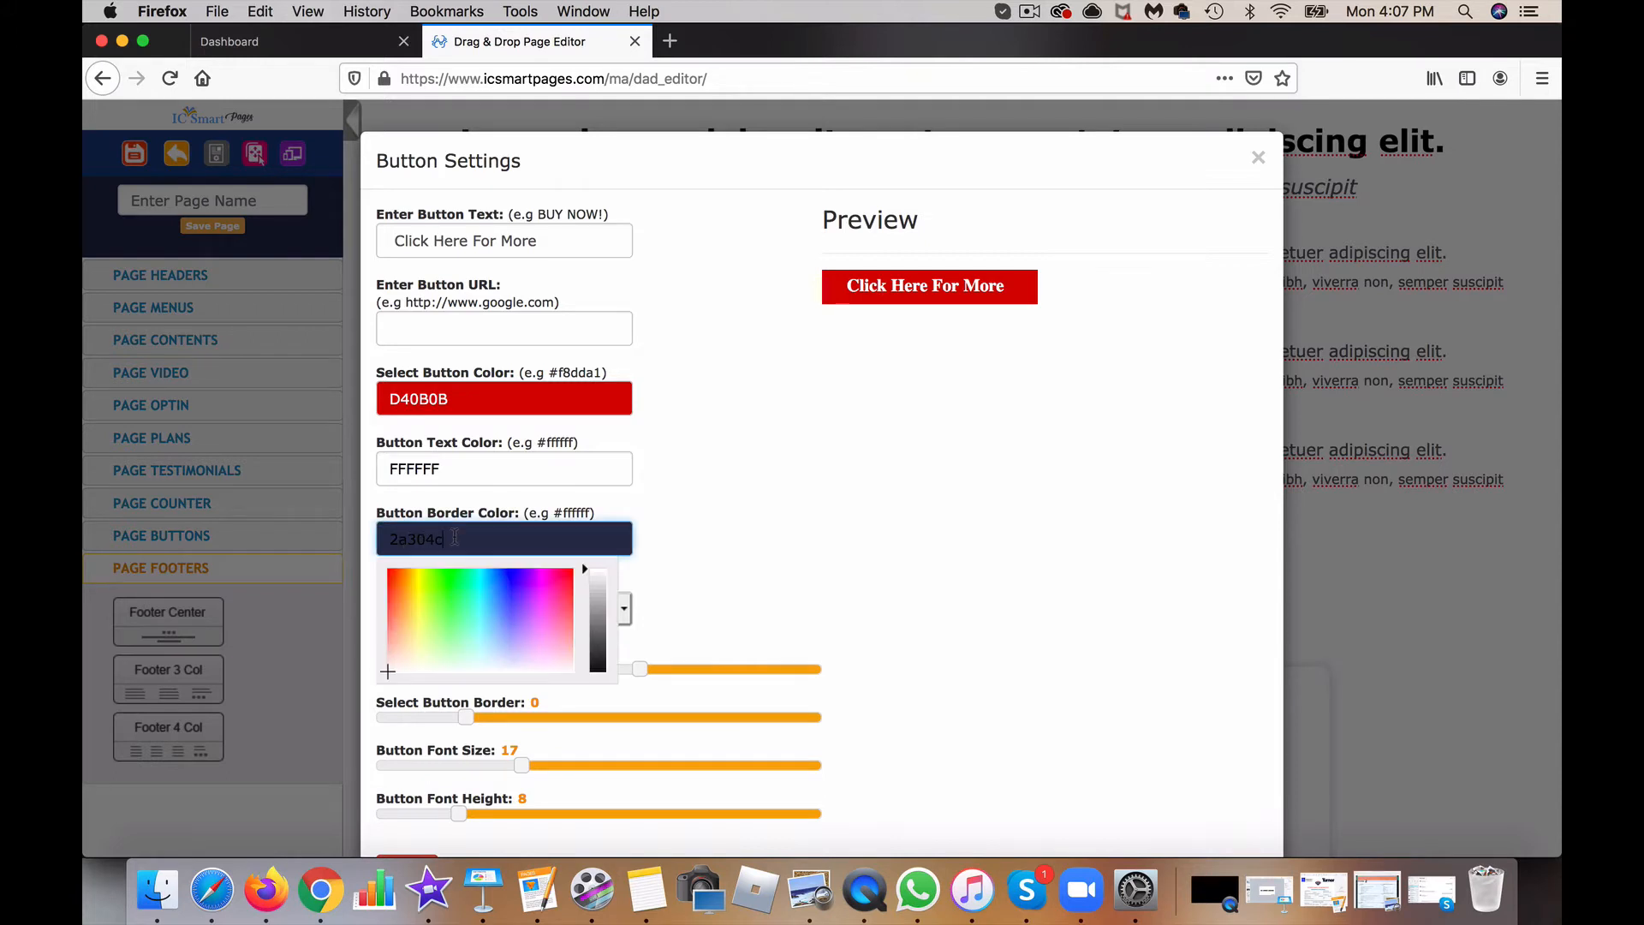
click(803, 507)
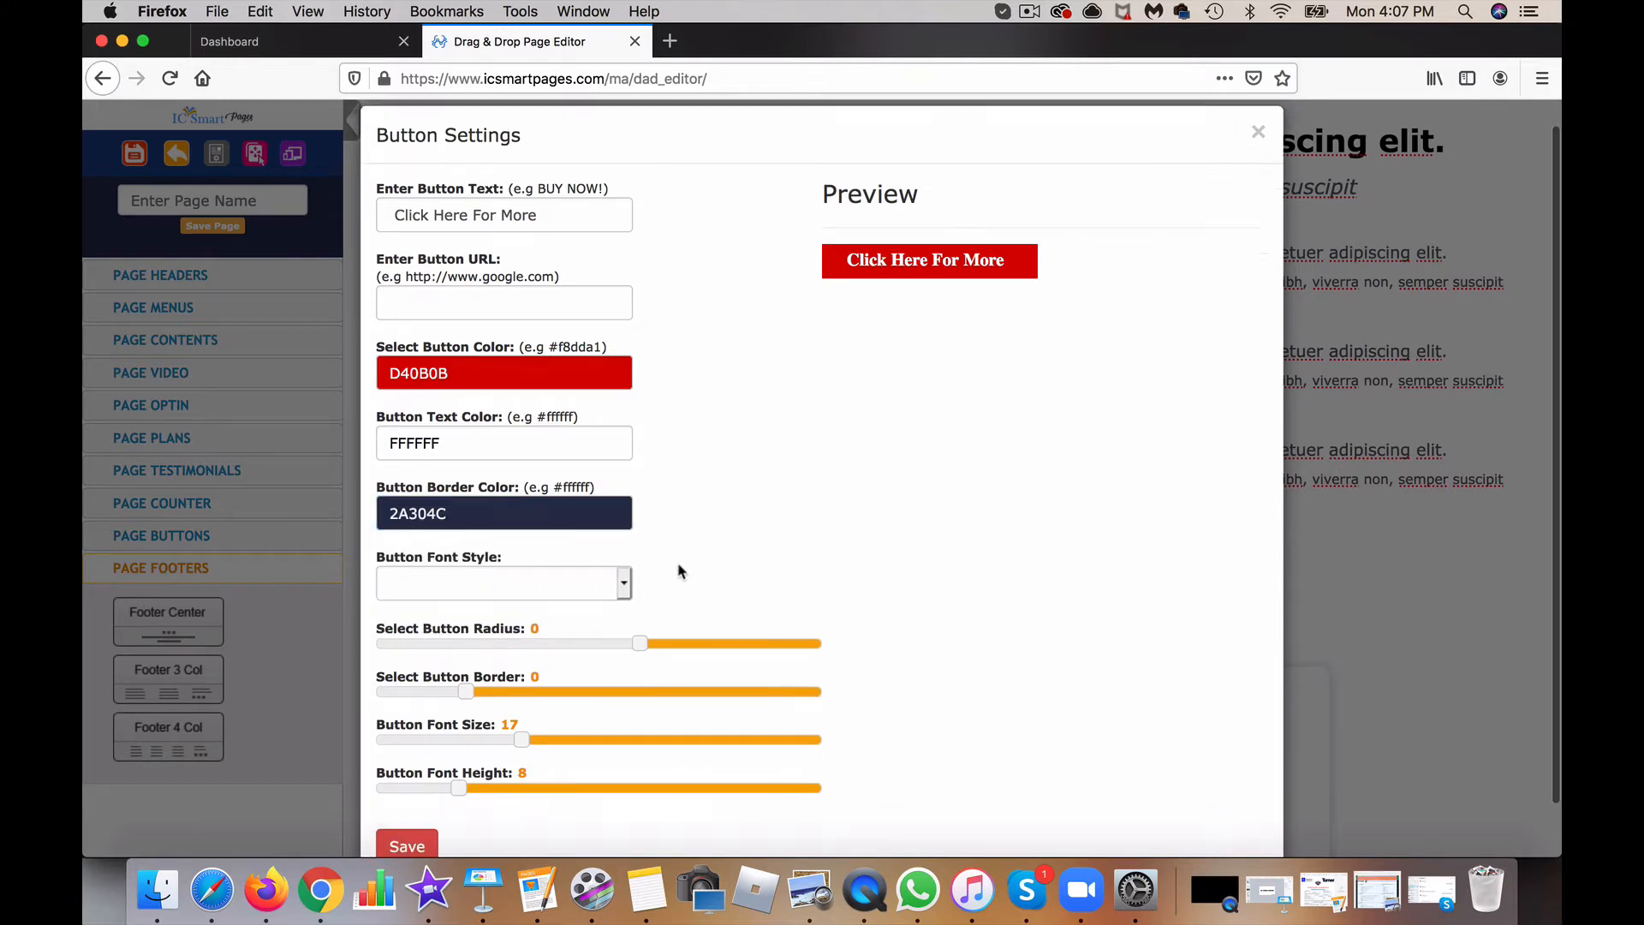
Step: Set the button's font style to Rokkitt
scroll(675, 569, down, 2)
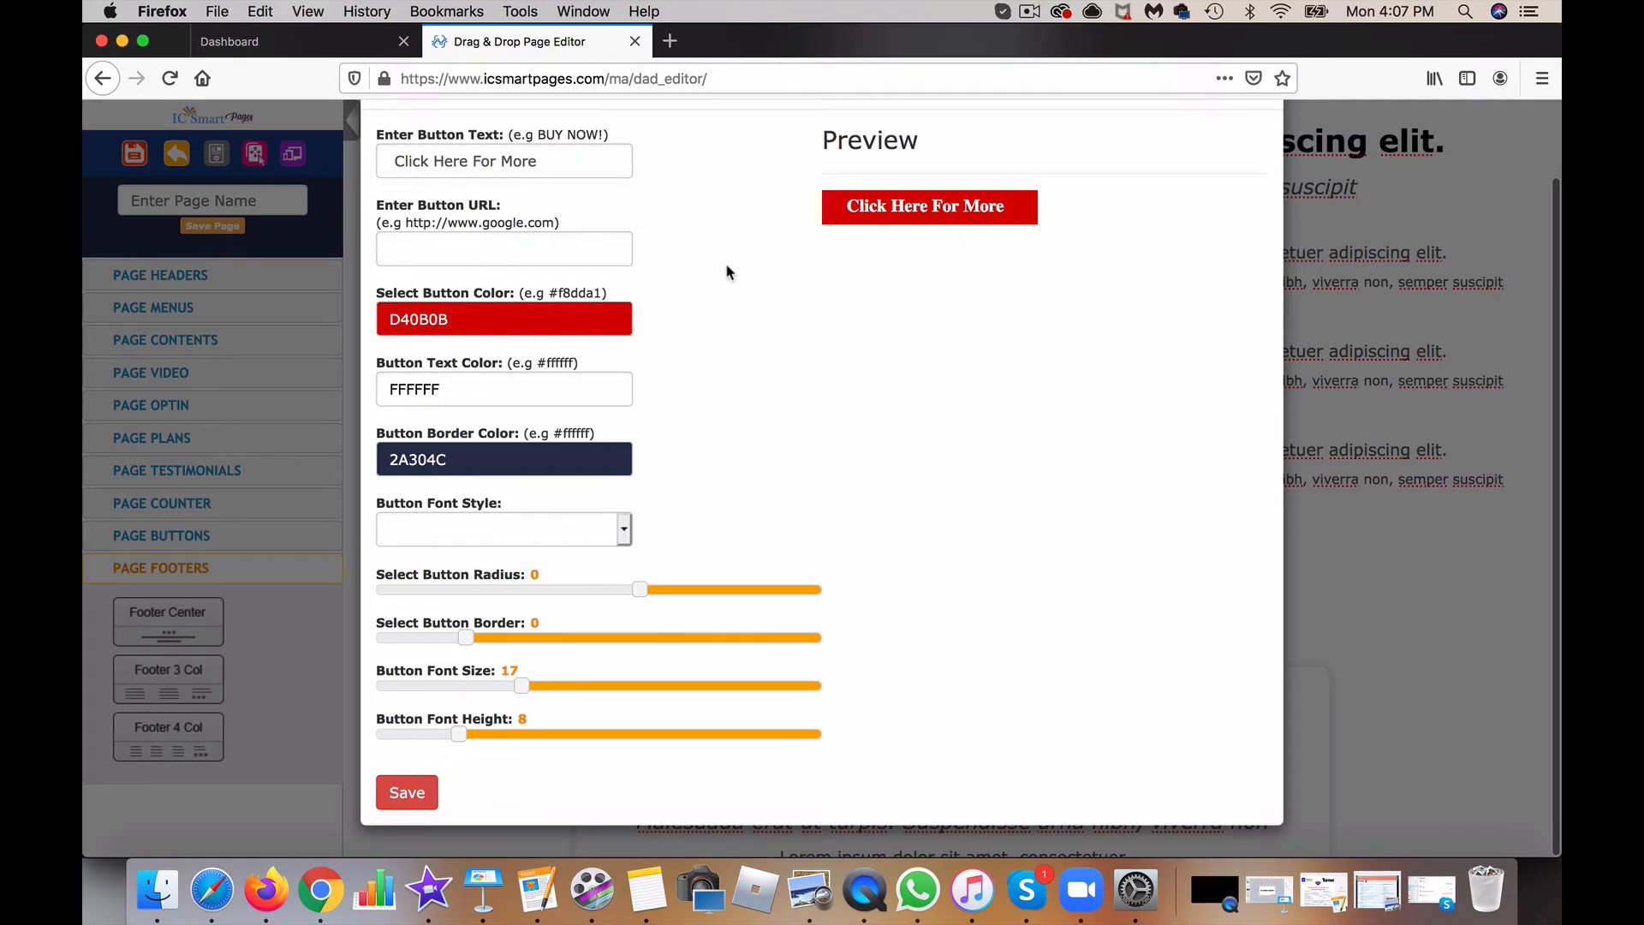
click(623, 533)
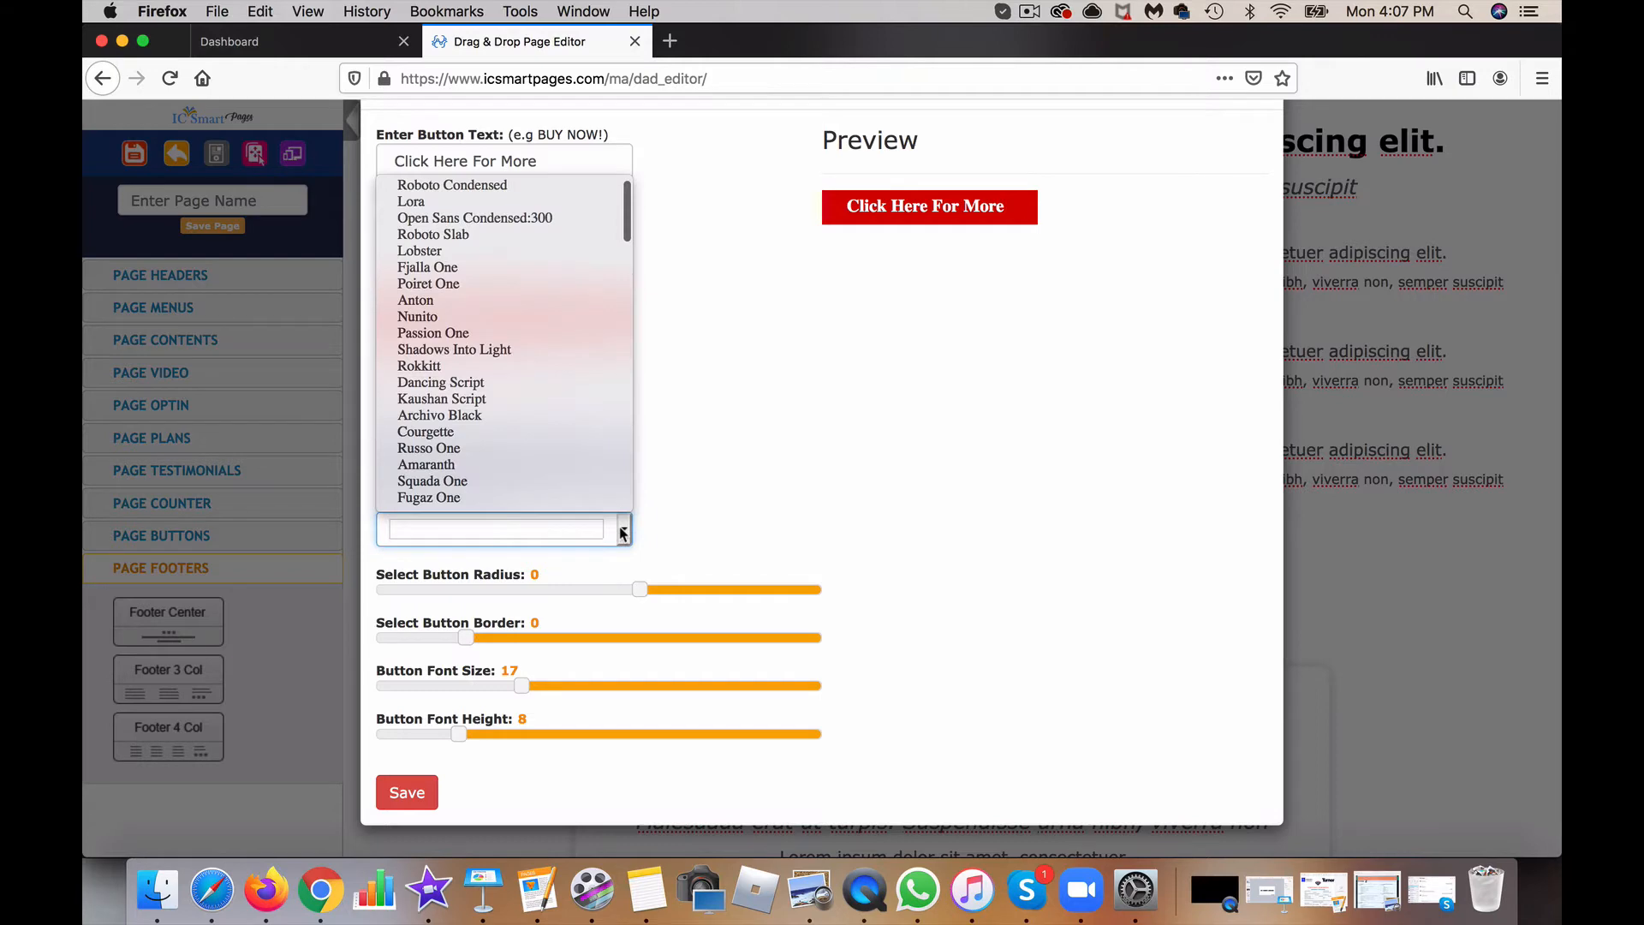
click(550, 366)
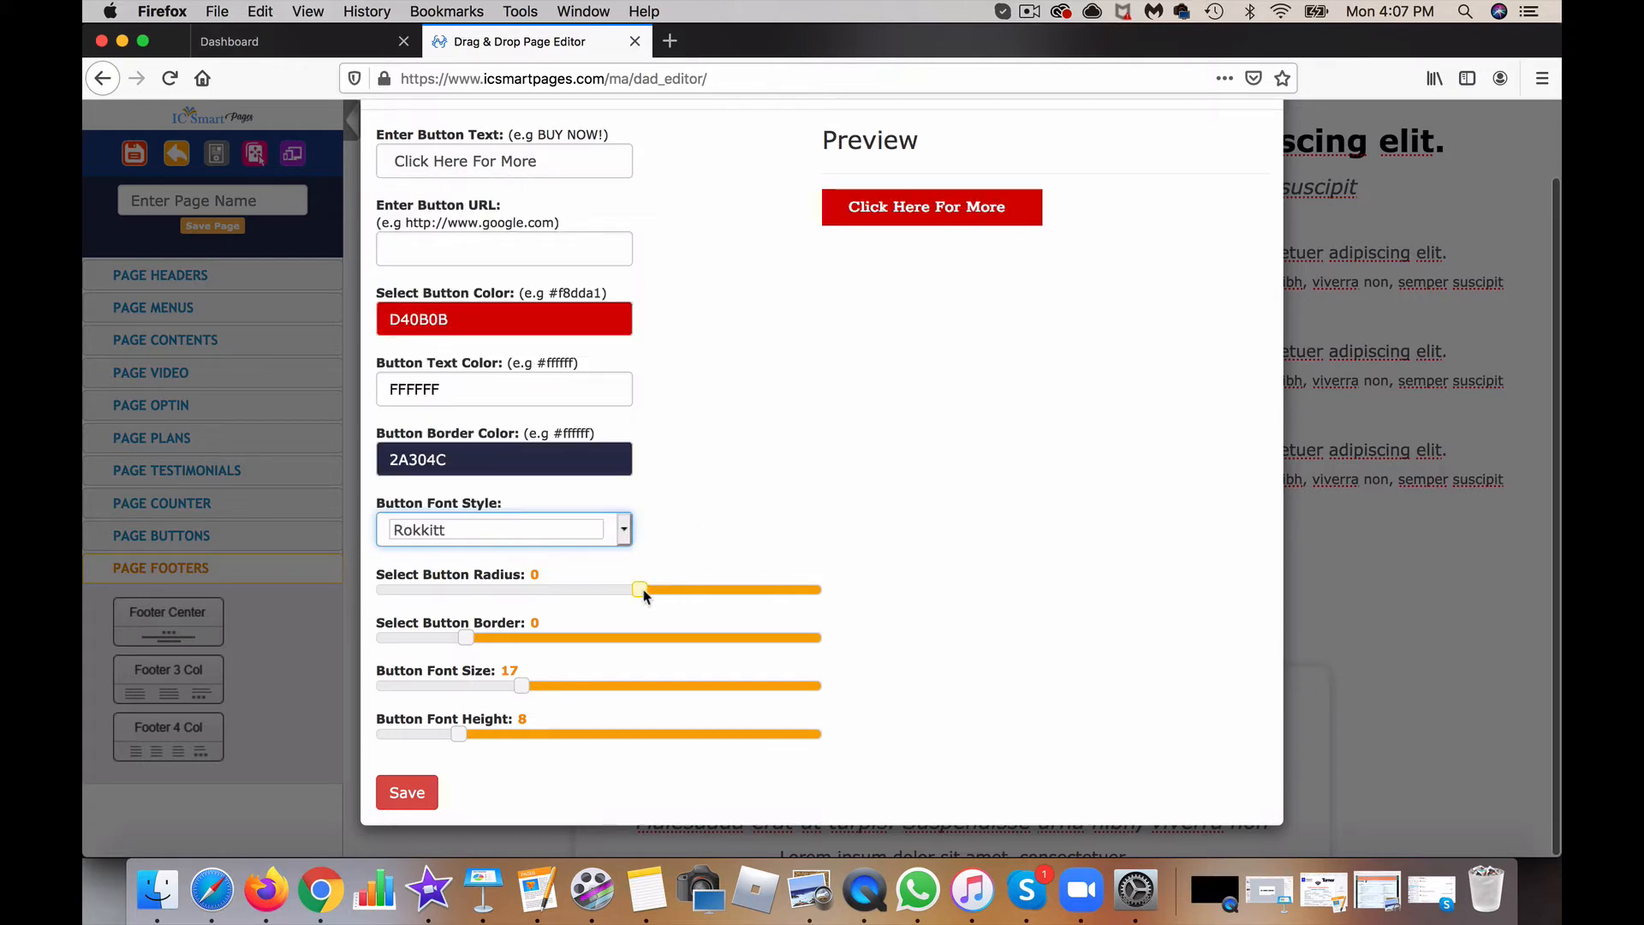
Step: Set the button's corner radius to 10 and keep its border at 0
drag(644, 591, 466, 568)
key(Left)
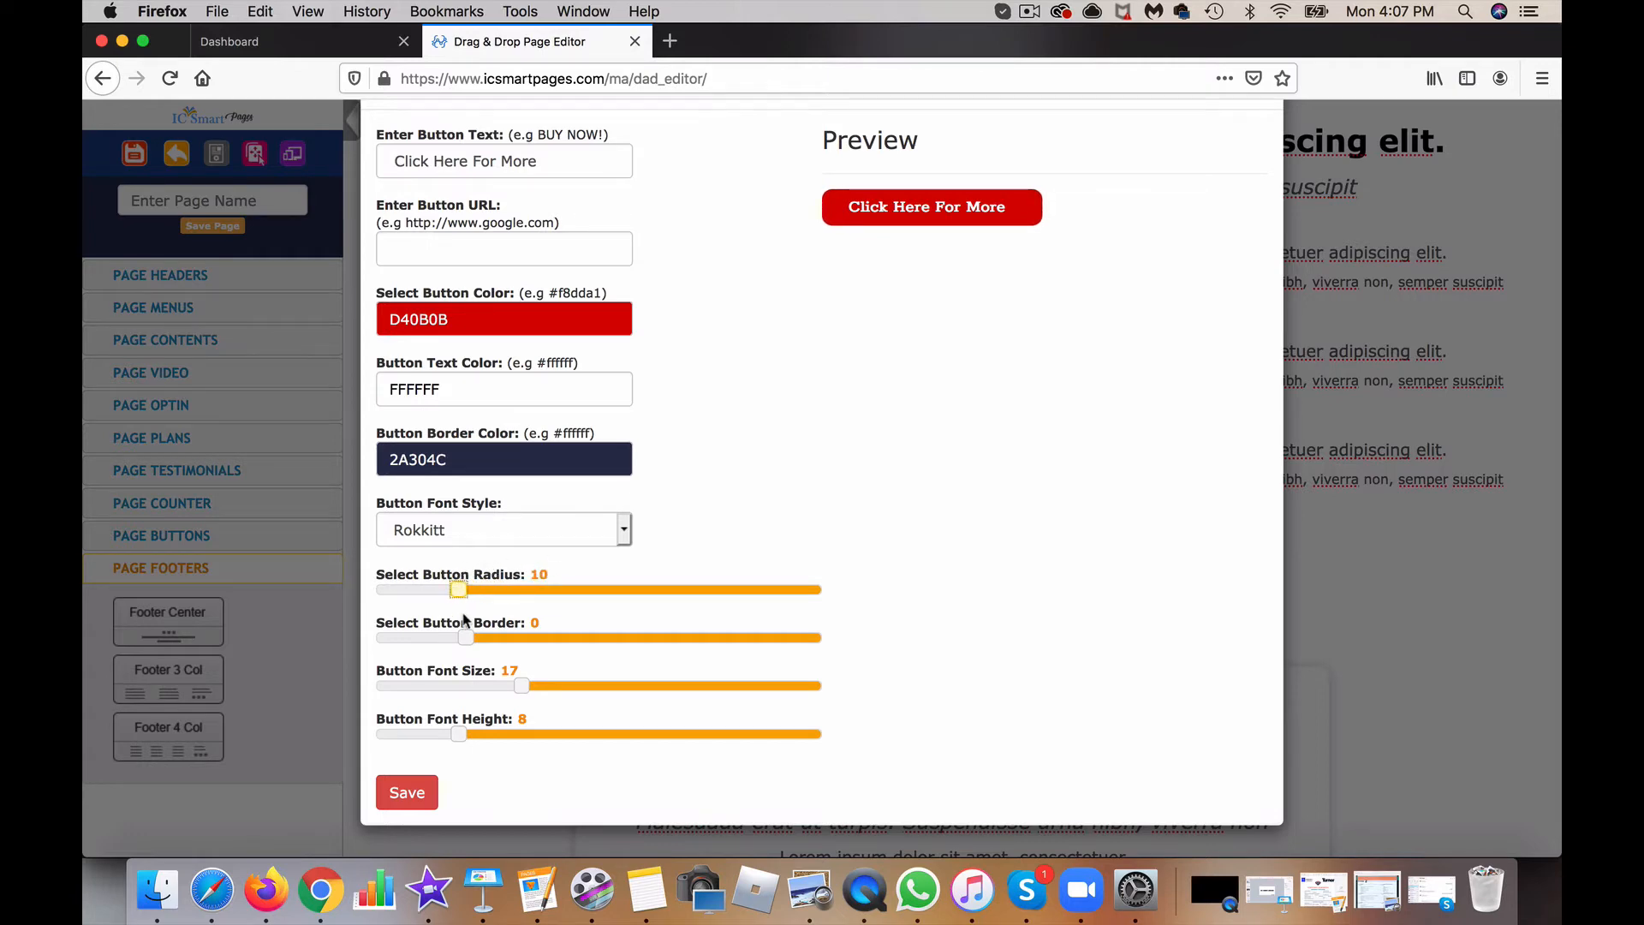
drag(468, 638, 383, 653)
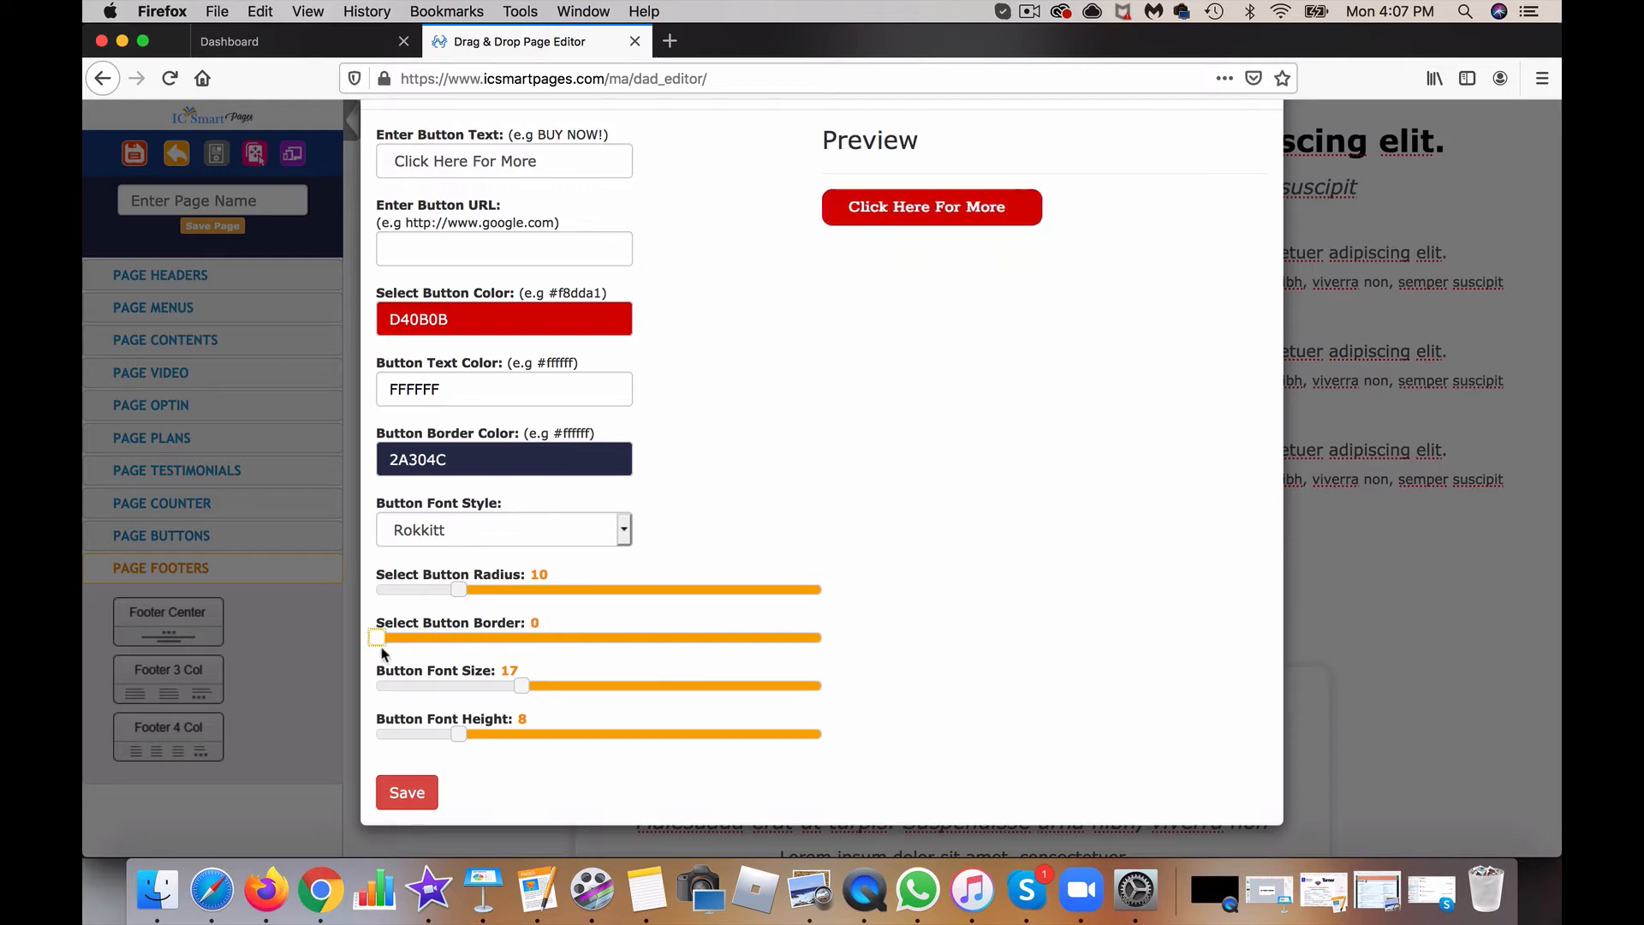
Step: Set the button's font size to 20 and font height to 15, and save the button settings
click(519, 685)
drag(518, 685, 420, 686)
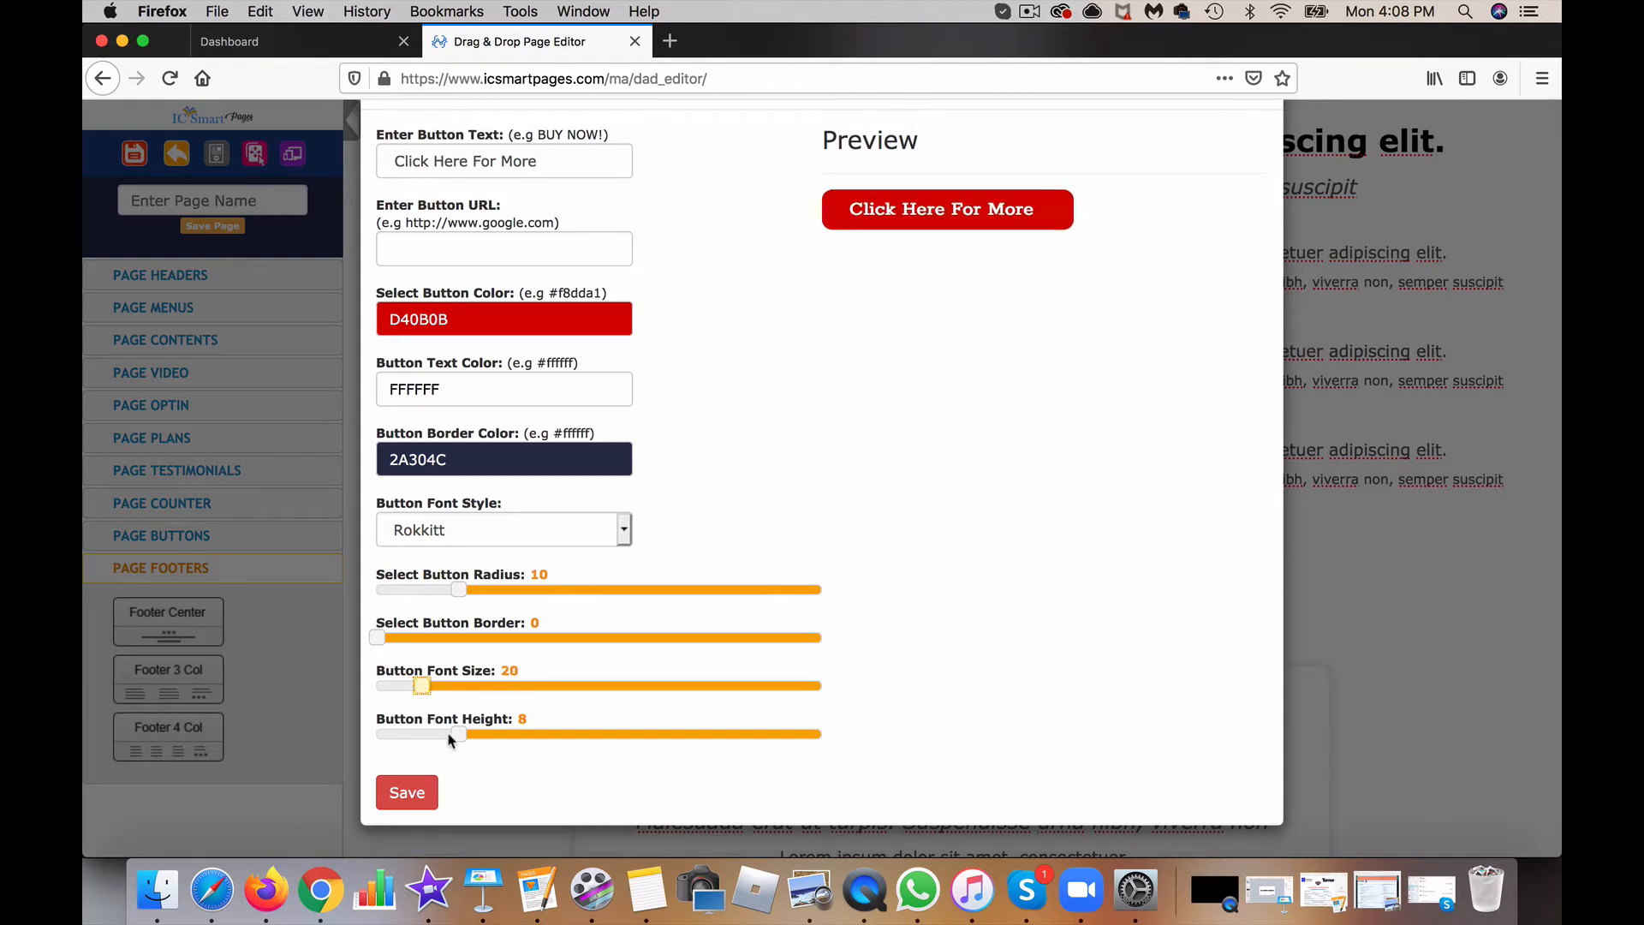
mouse_move(460, 742)
mouse_down()
mouse_move(443, 737)
mouse_move(587, 733)
mouse_move(413, 729)
mouse_move(437, 732)
mouse_up()
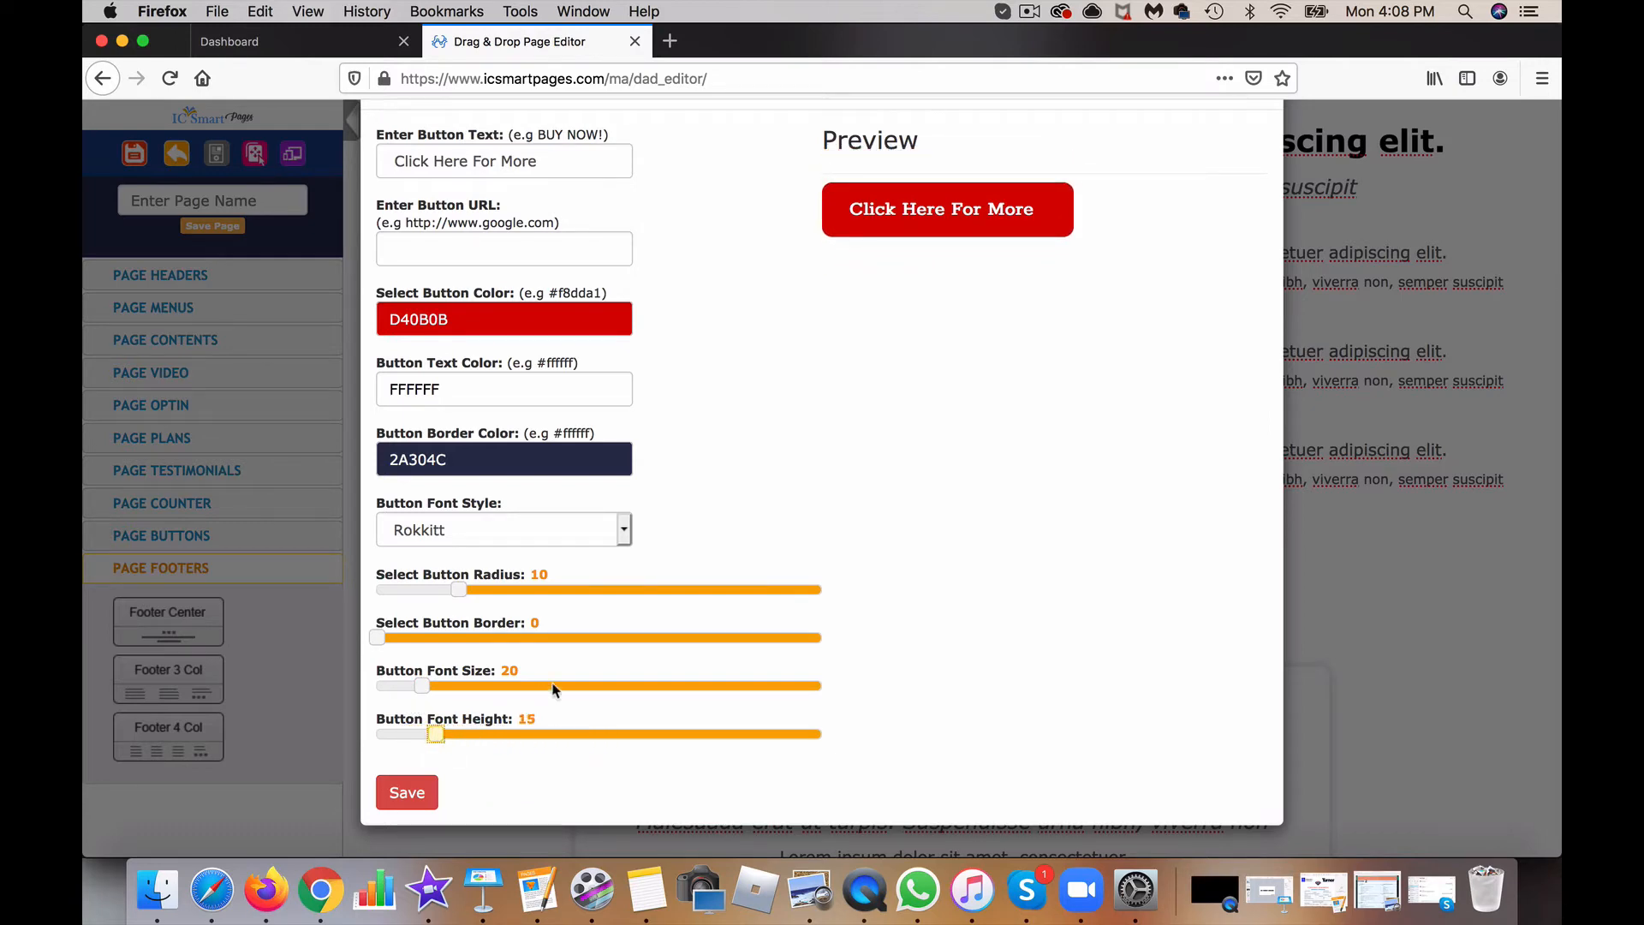
click(416, 796)
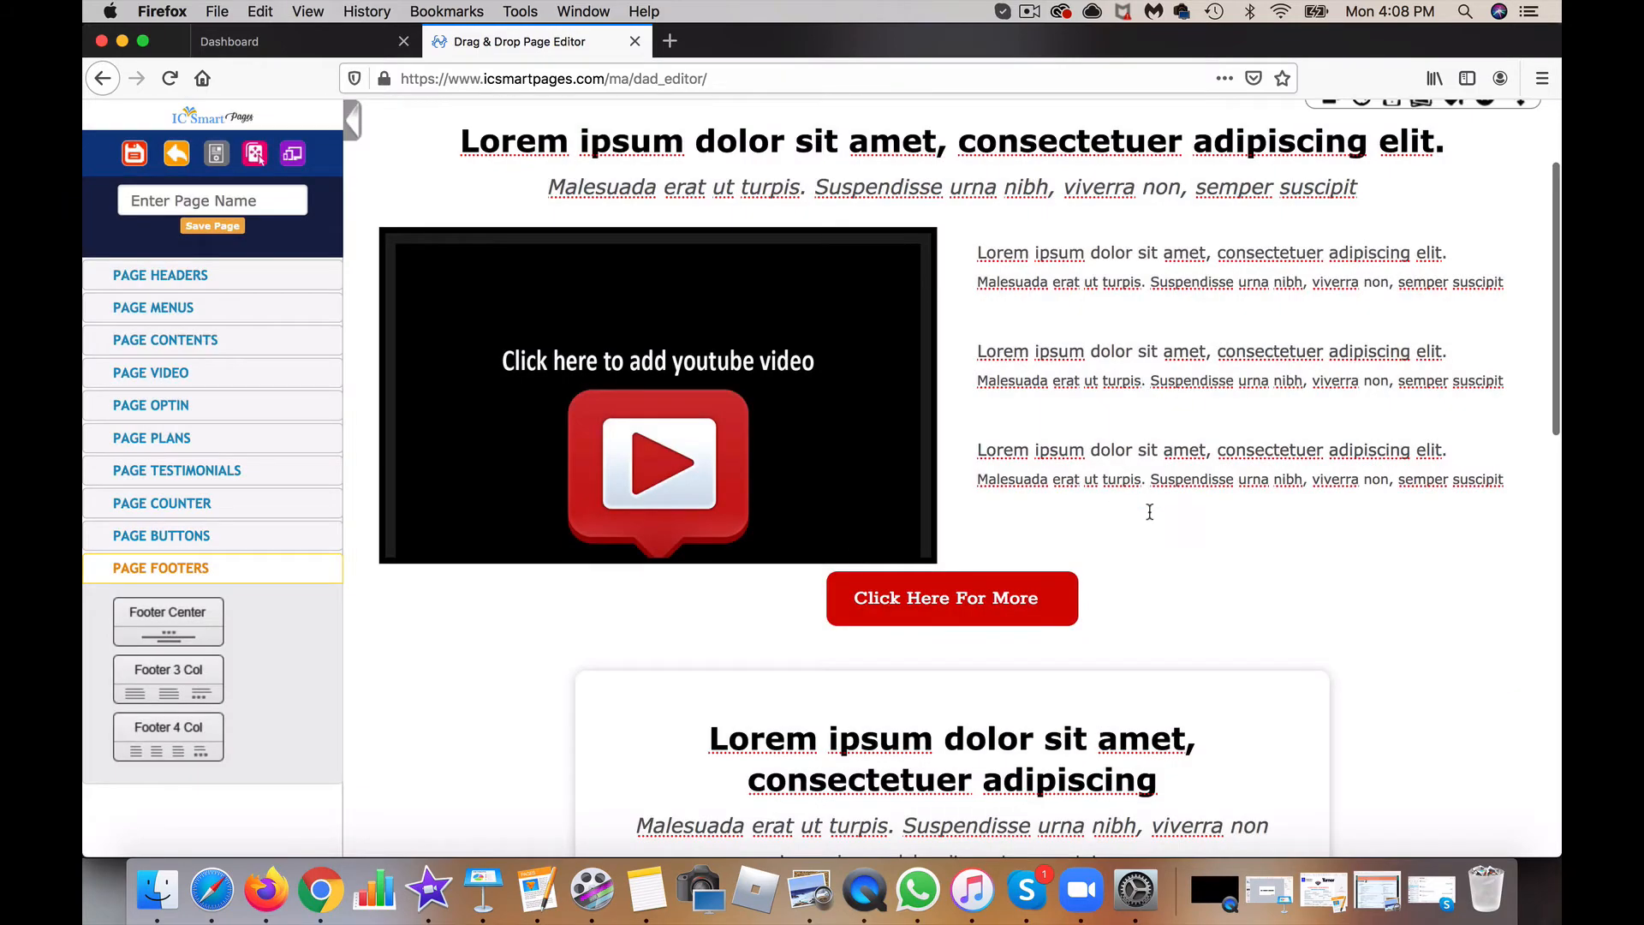
Step: Review the page around the restyled button, from the logo header to the sections below the video
scroll(1150, 529, down, 6)
scroll(833, 445, up, 7)
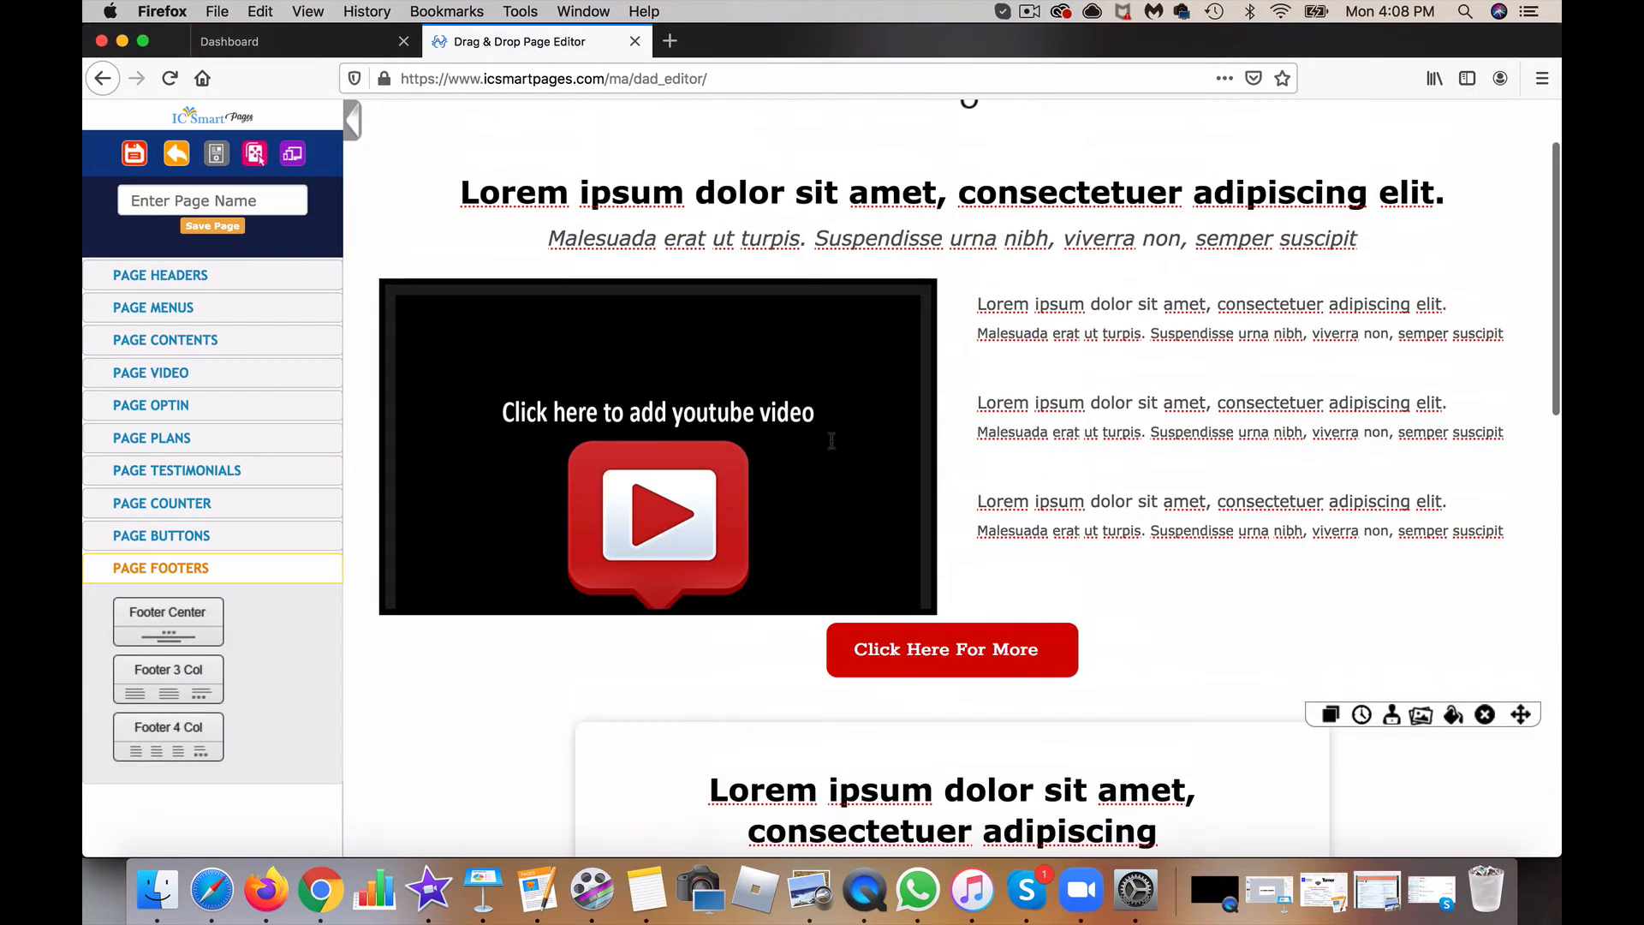
scroll(833, 445, down, 1)
scroll(895, 467, up, 3)
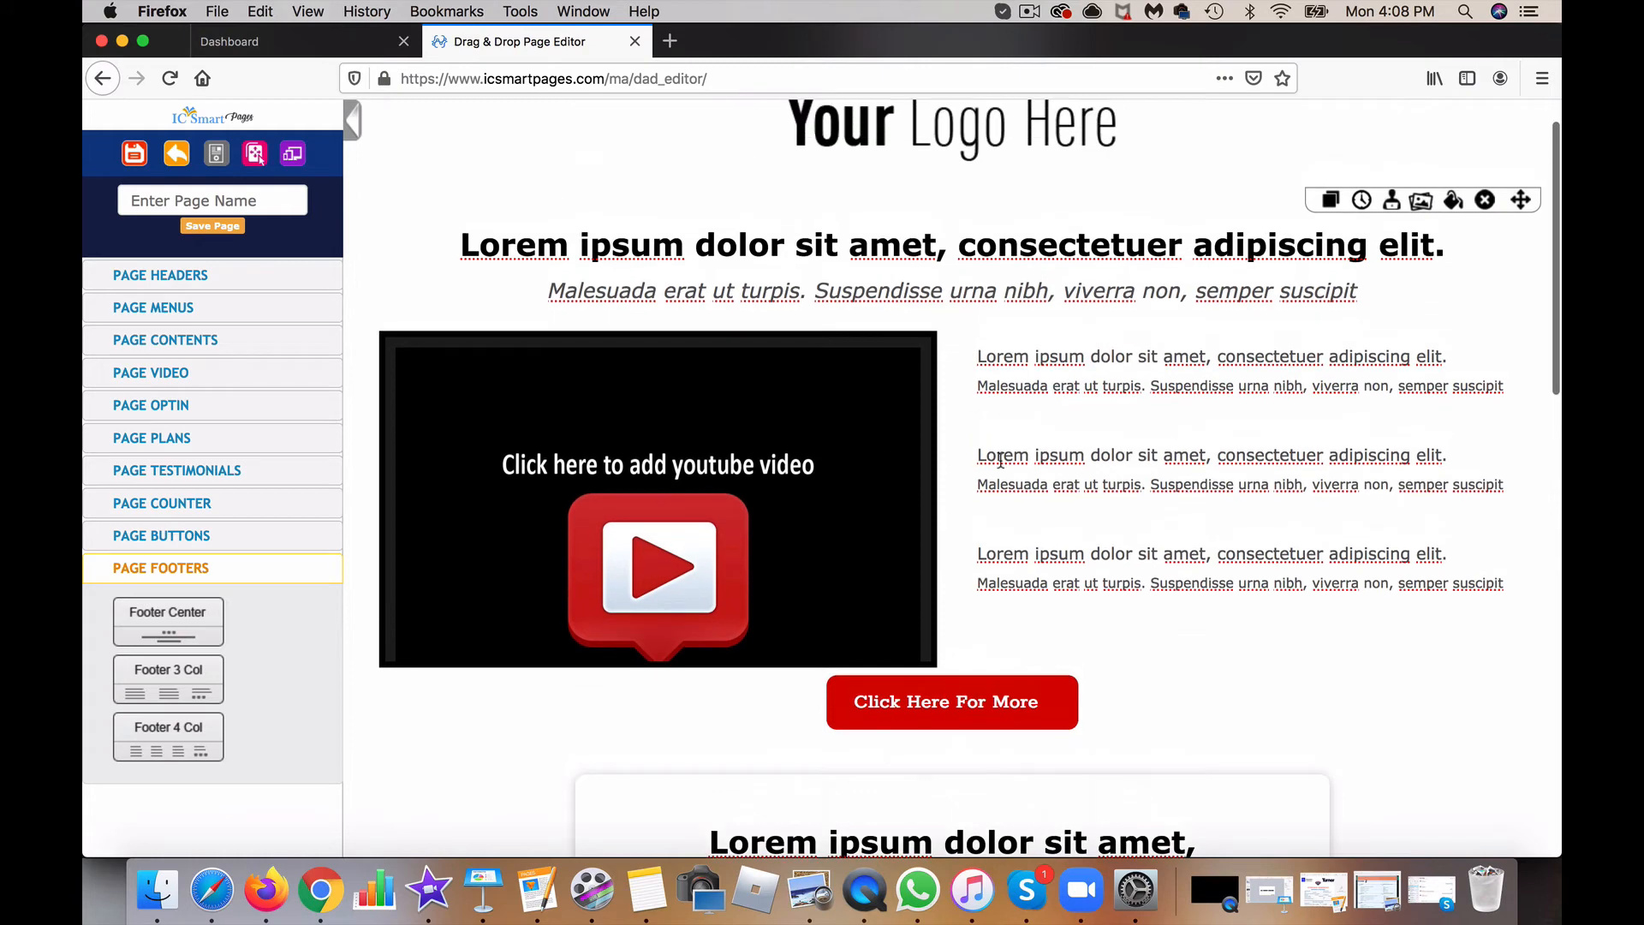
scroll(1030, 377, up, 1)
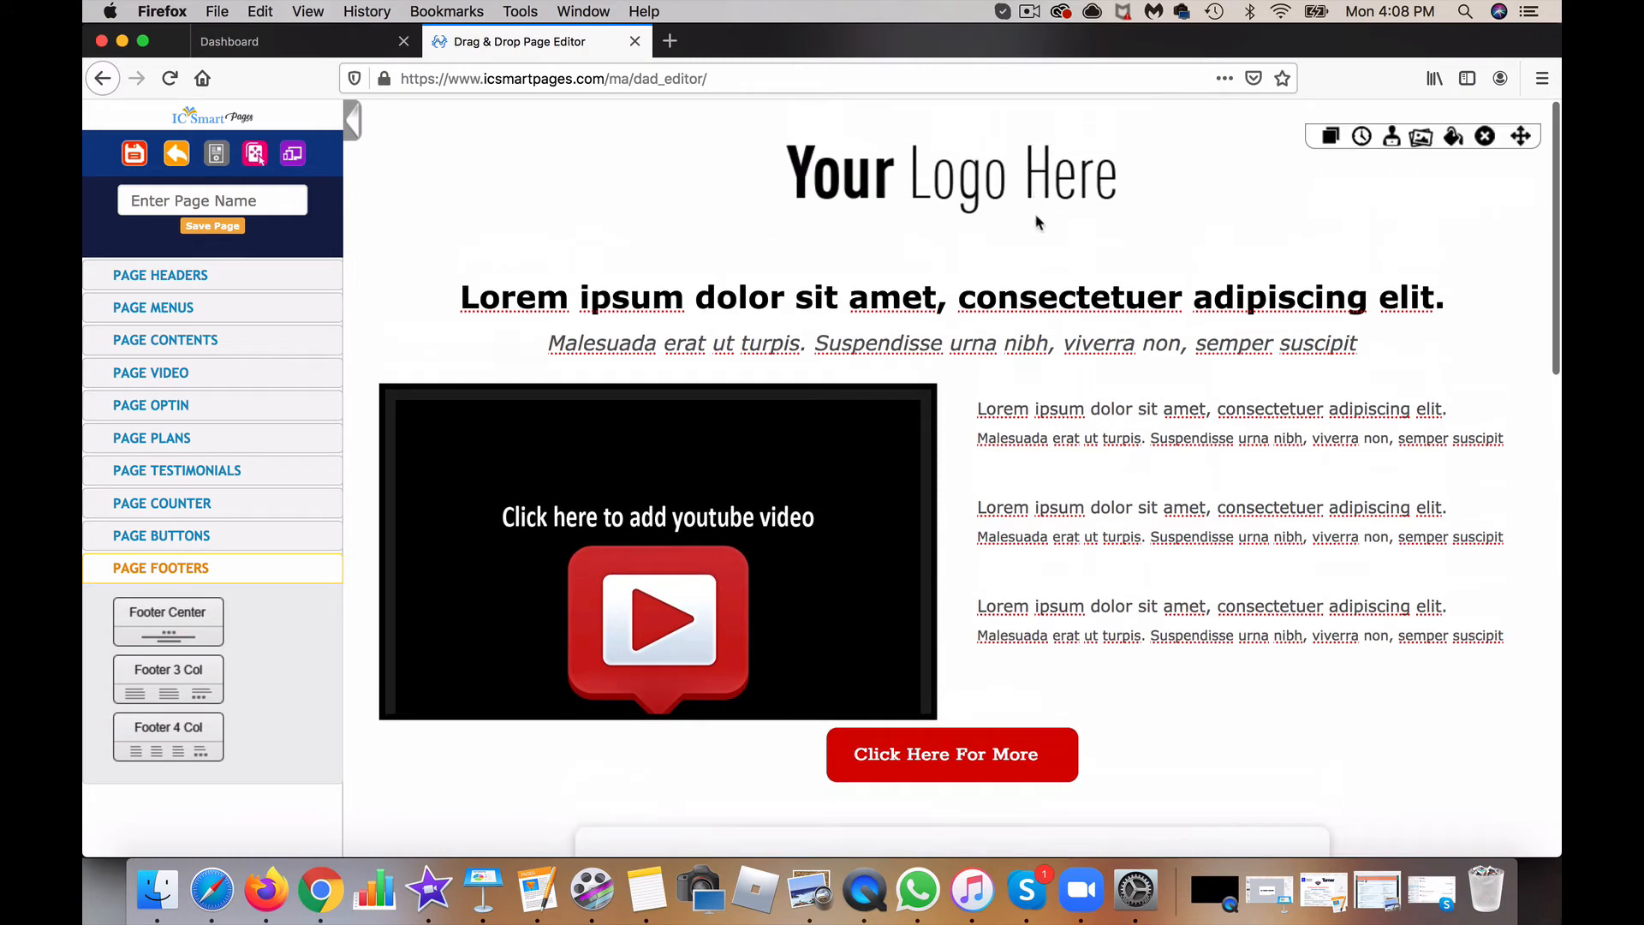
scroll(1048, 404, down, 5)
scroll(1050, 429, up, 6)
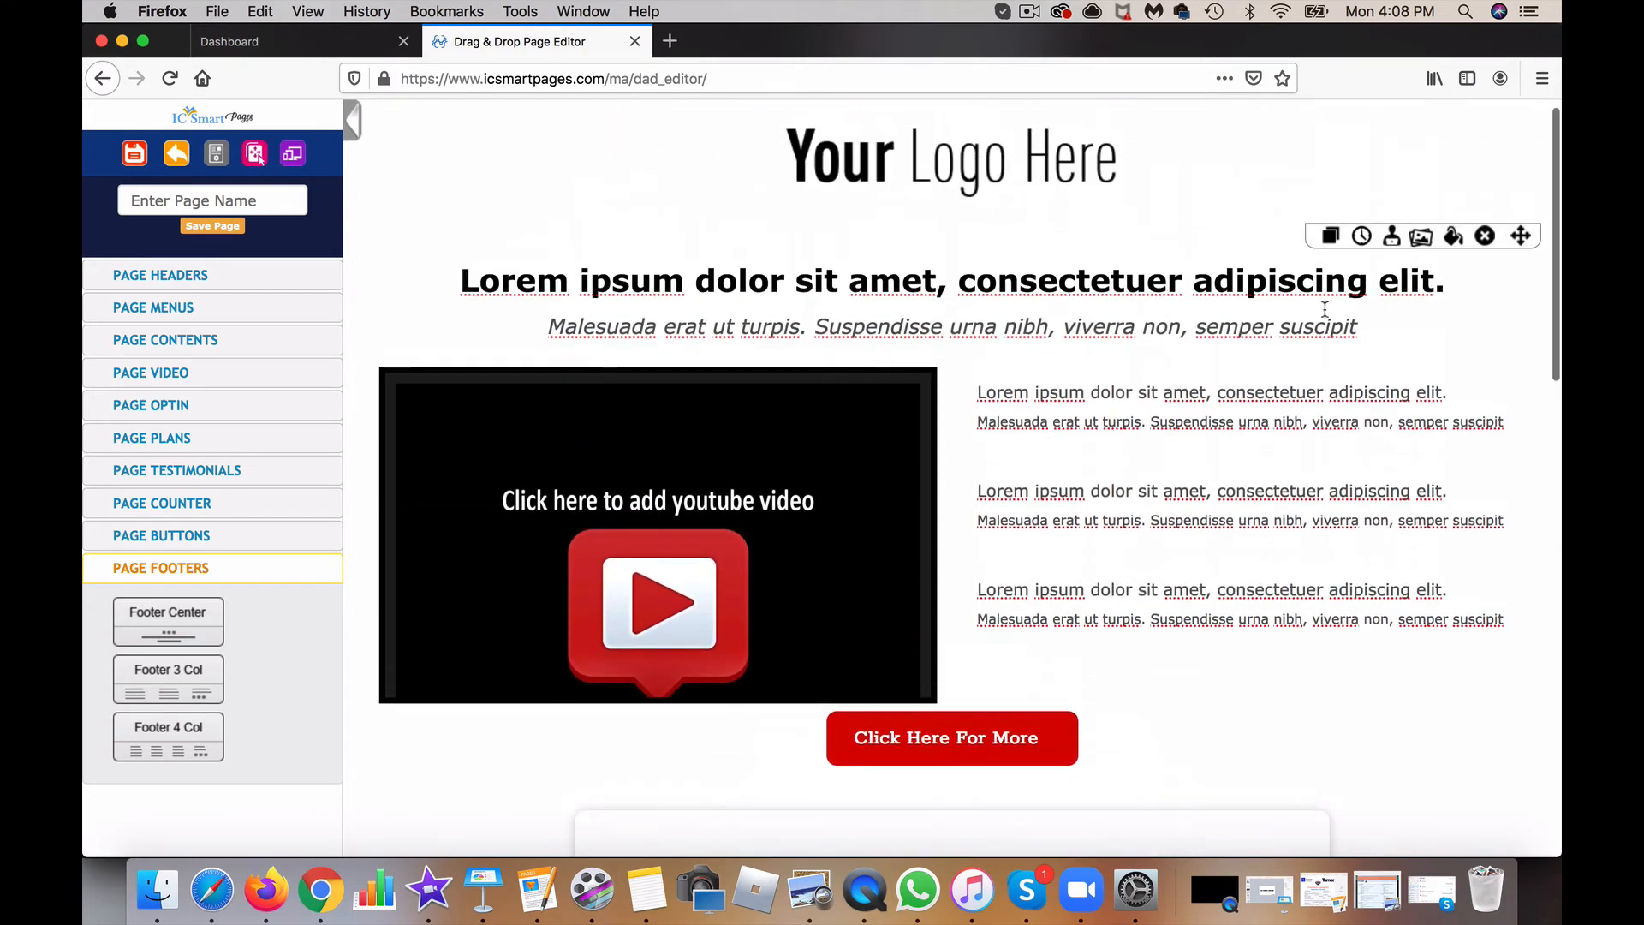
Step: Try icsmartpages.com with the Ambit Success list as the opt-in form's autoresponder, and close the settings without submitting
scroll(1292, 511, down, 10)
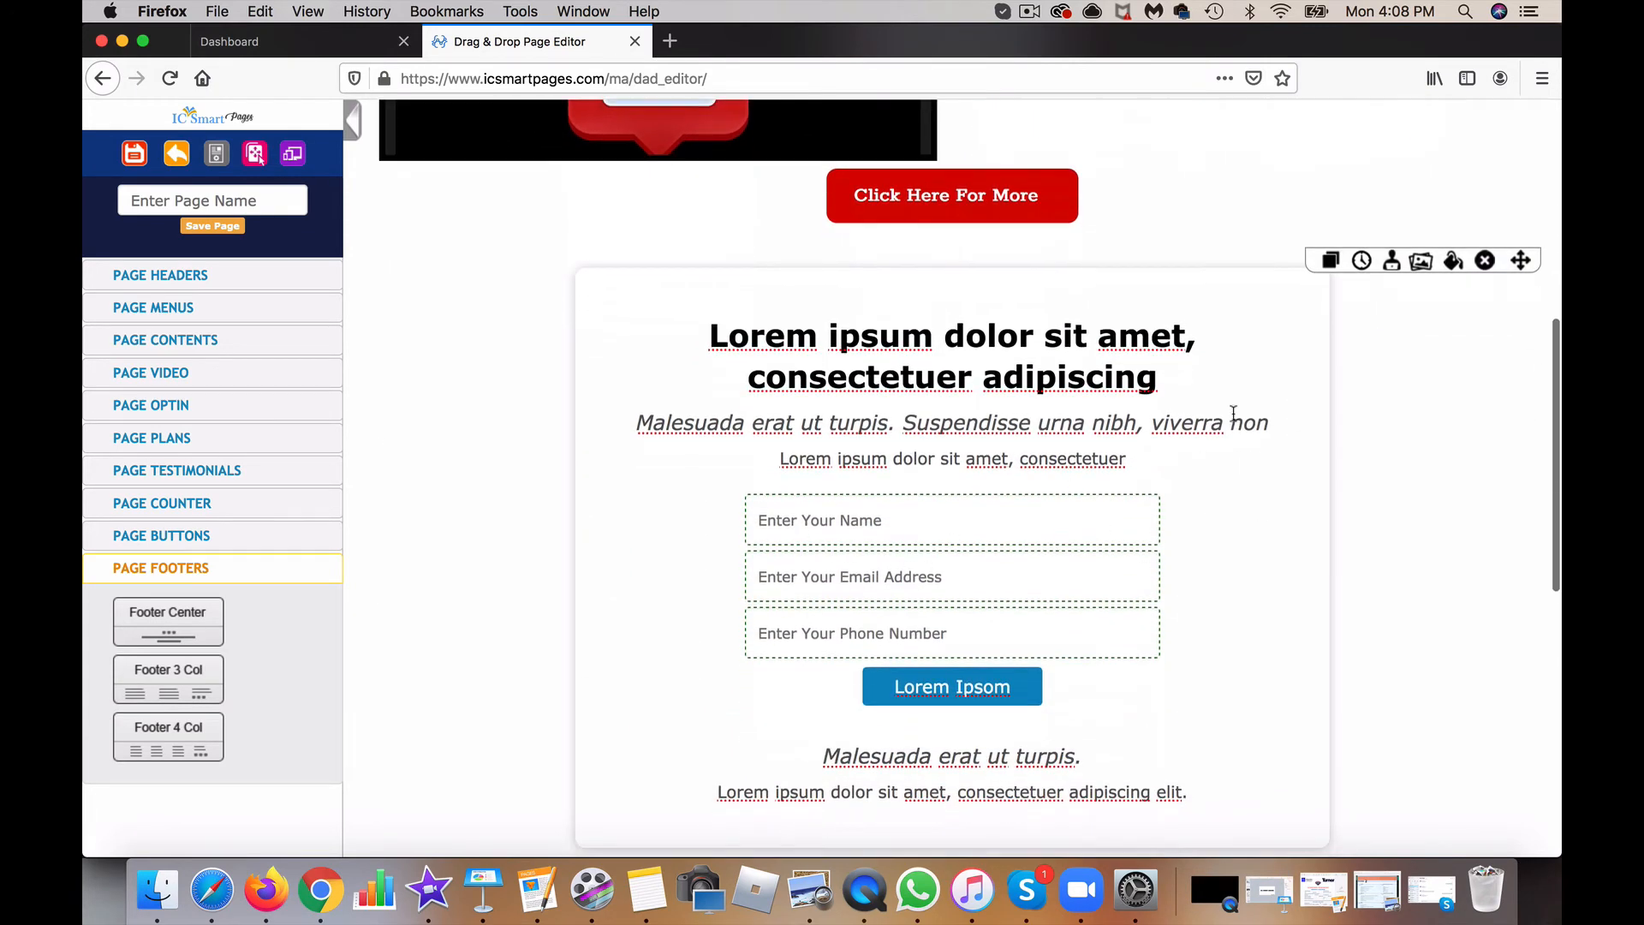
click(1391, 261)
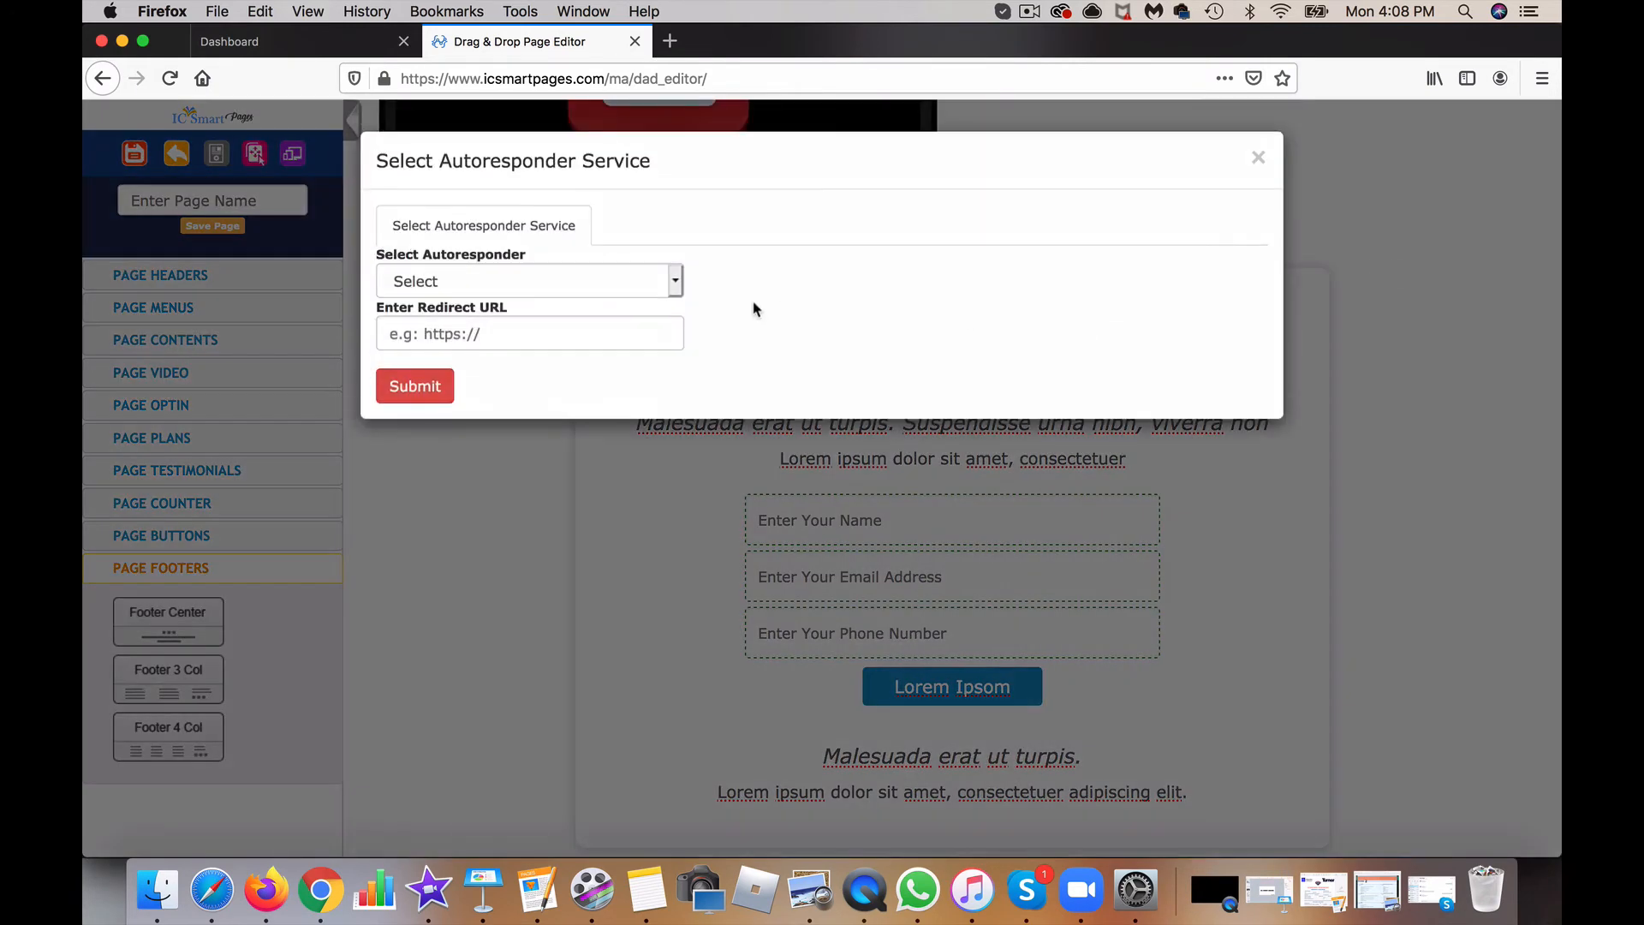
click(674, 289)
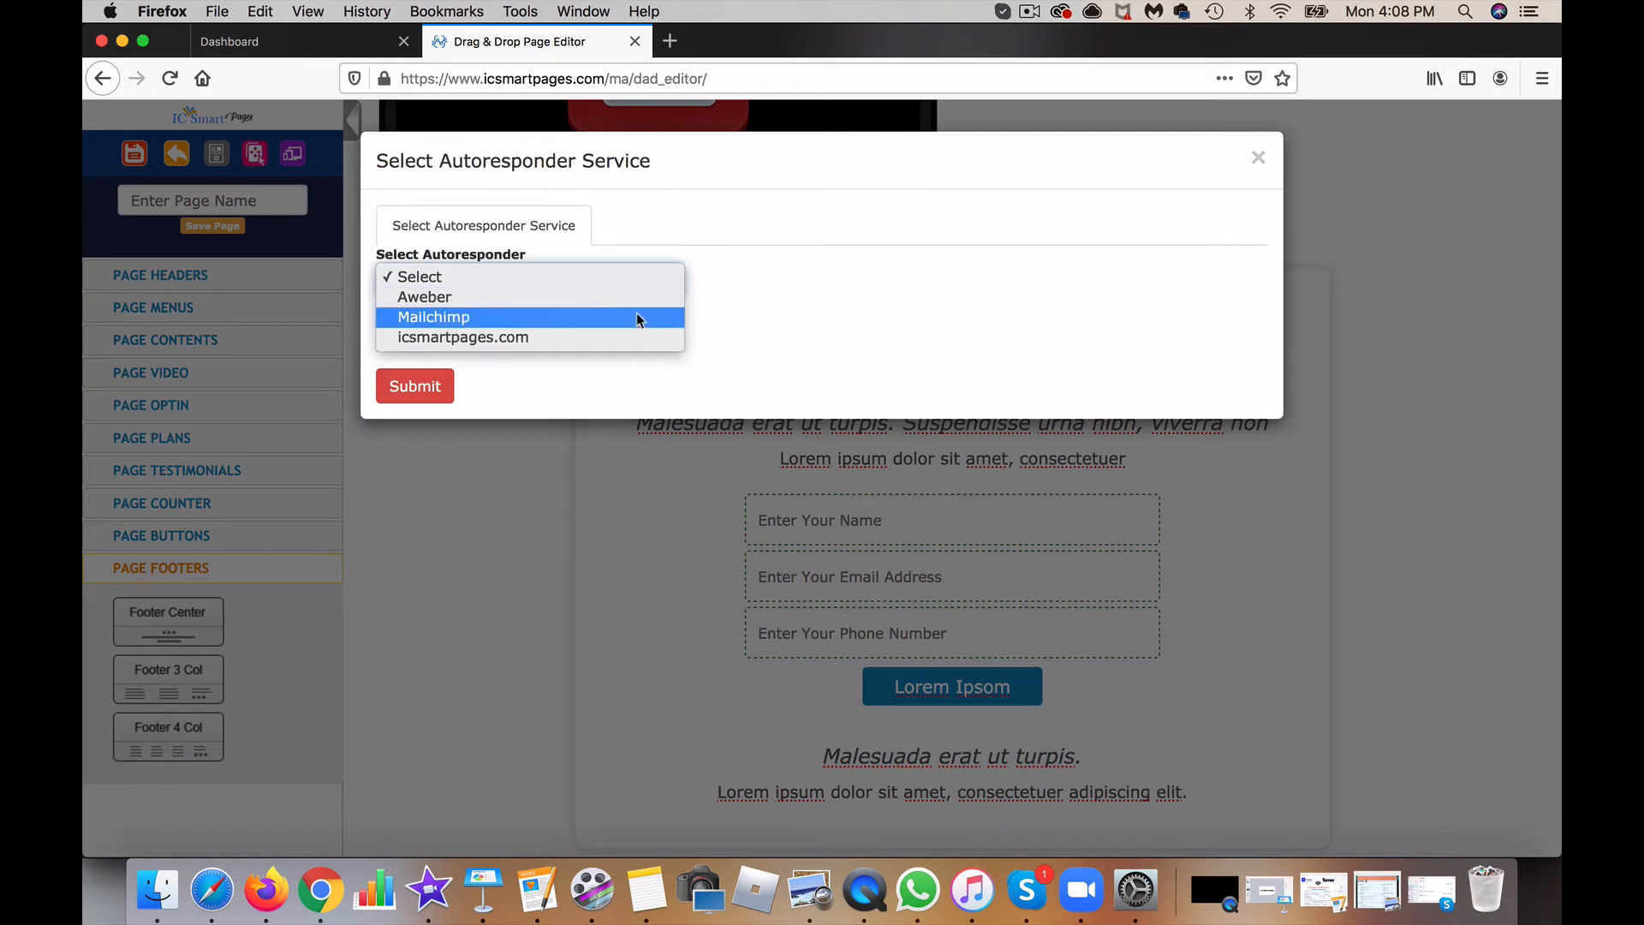
click(469, 339)
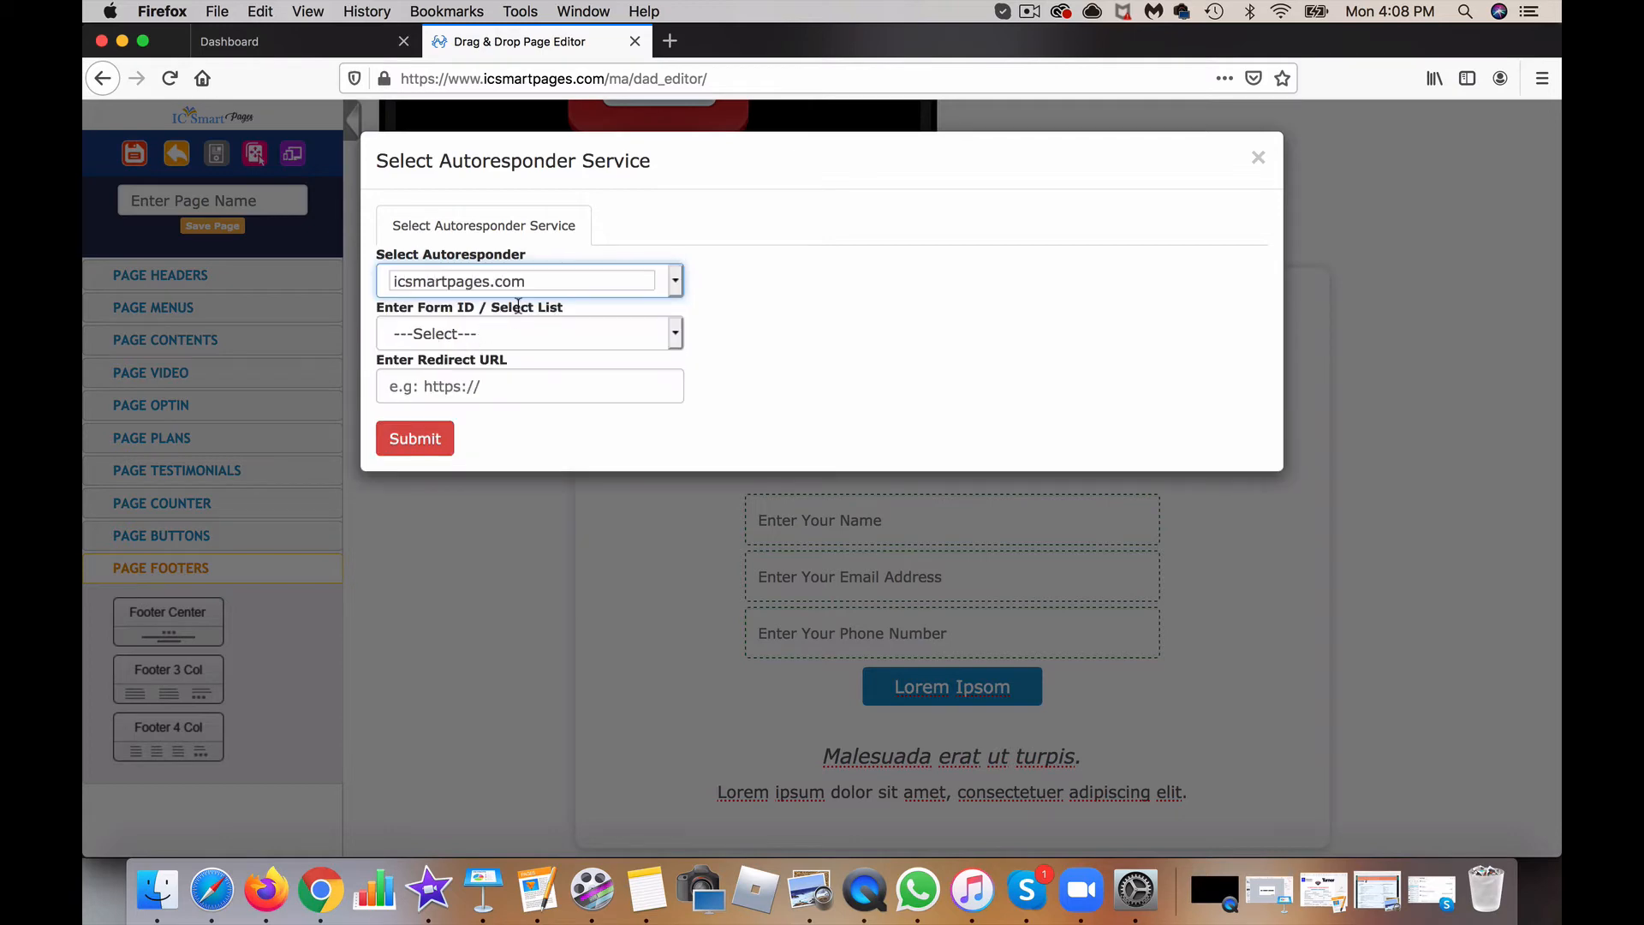
click(537, 329)
click(543, 369)
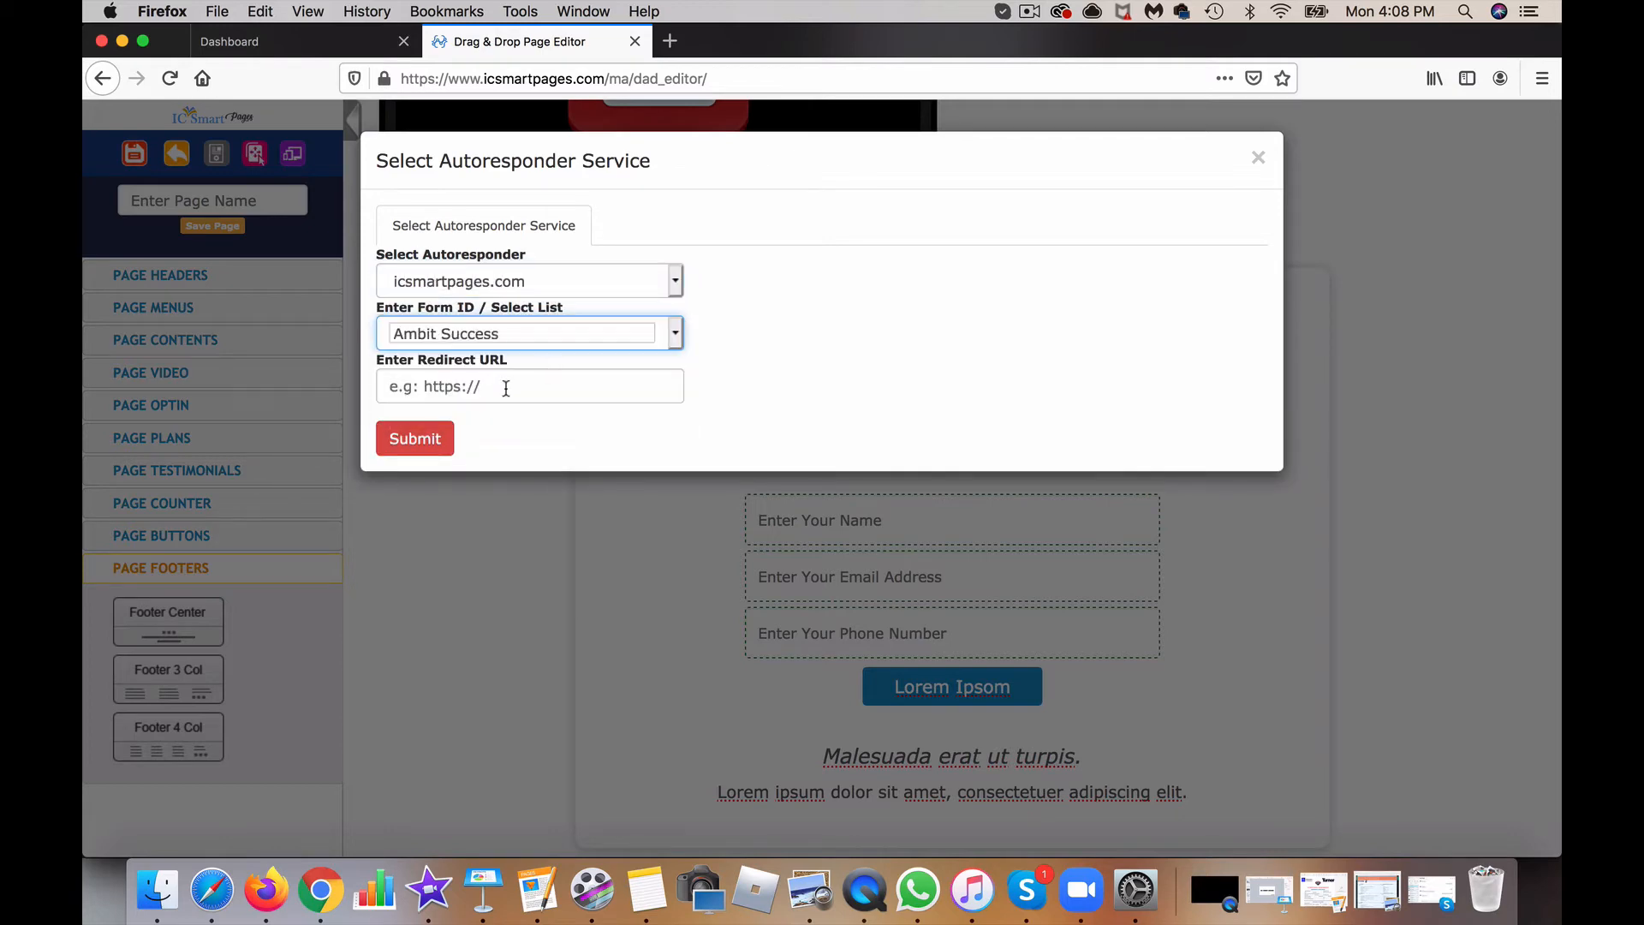
click(539, 386)
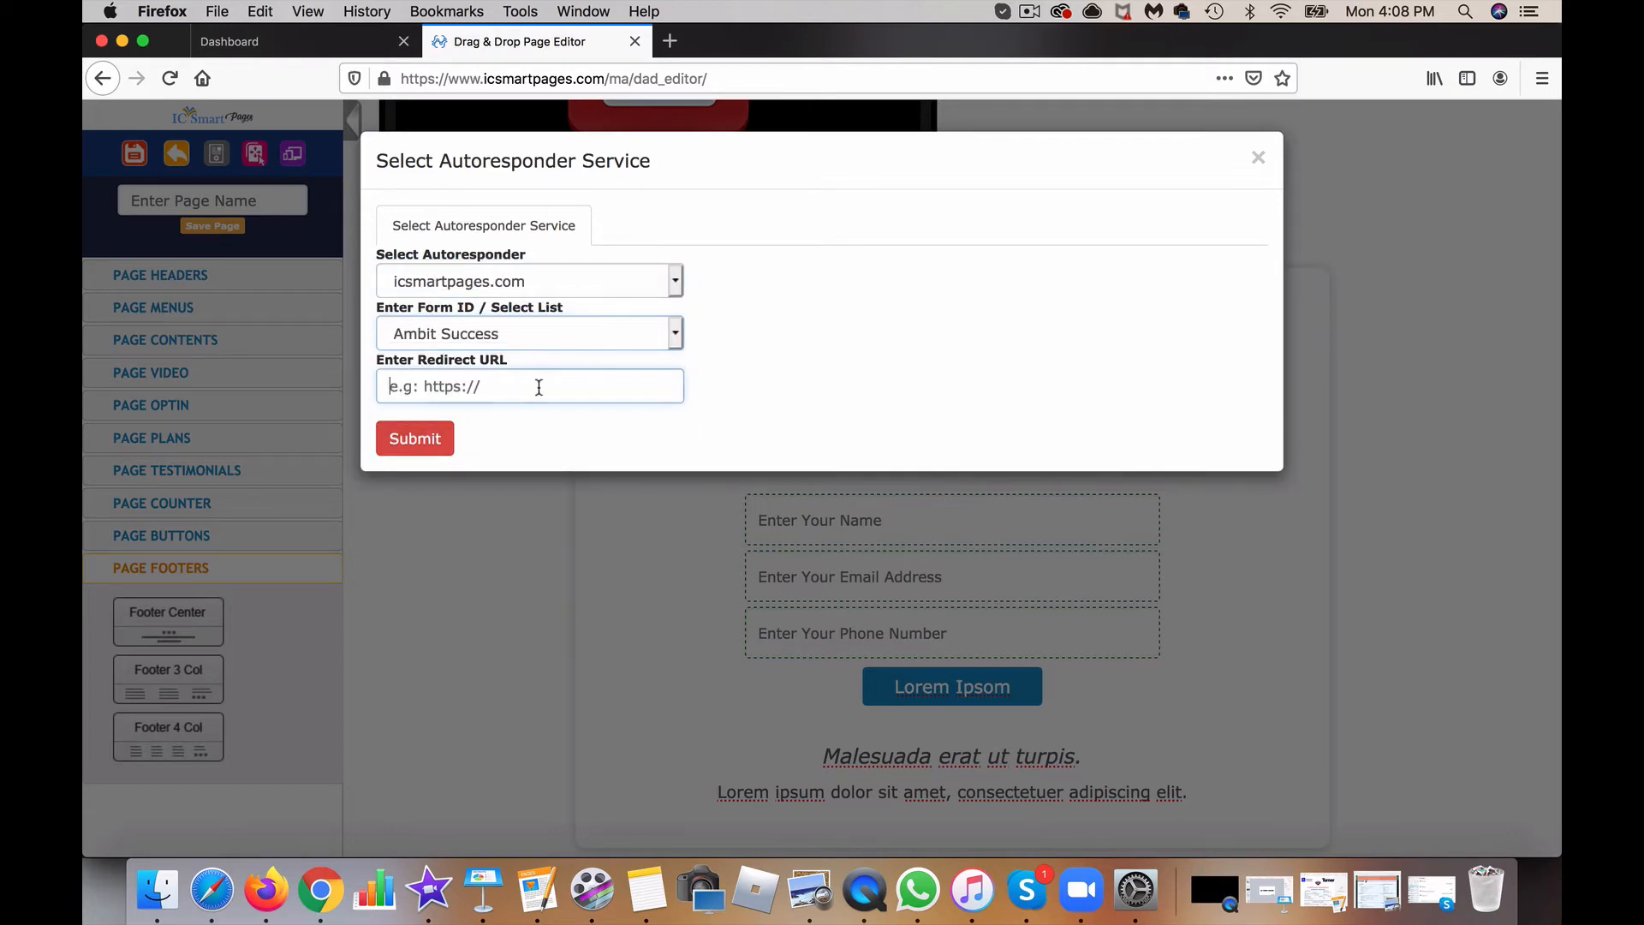
click(1260, 160)
Step: Turn off showing the phone number text box in the opt-in form and save its settings
scroll(1045, 485, down, 10)
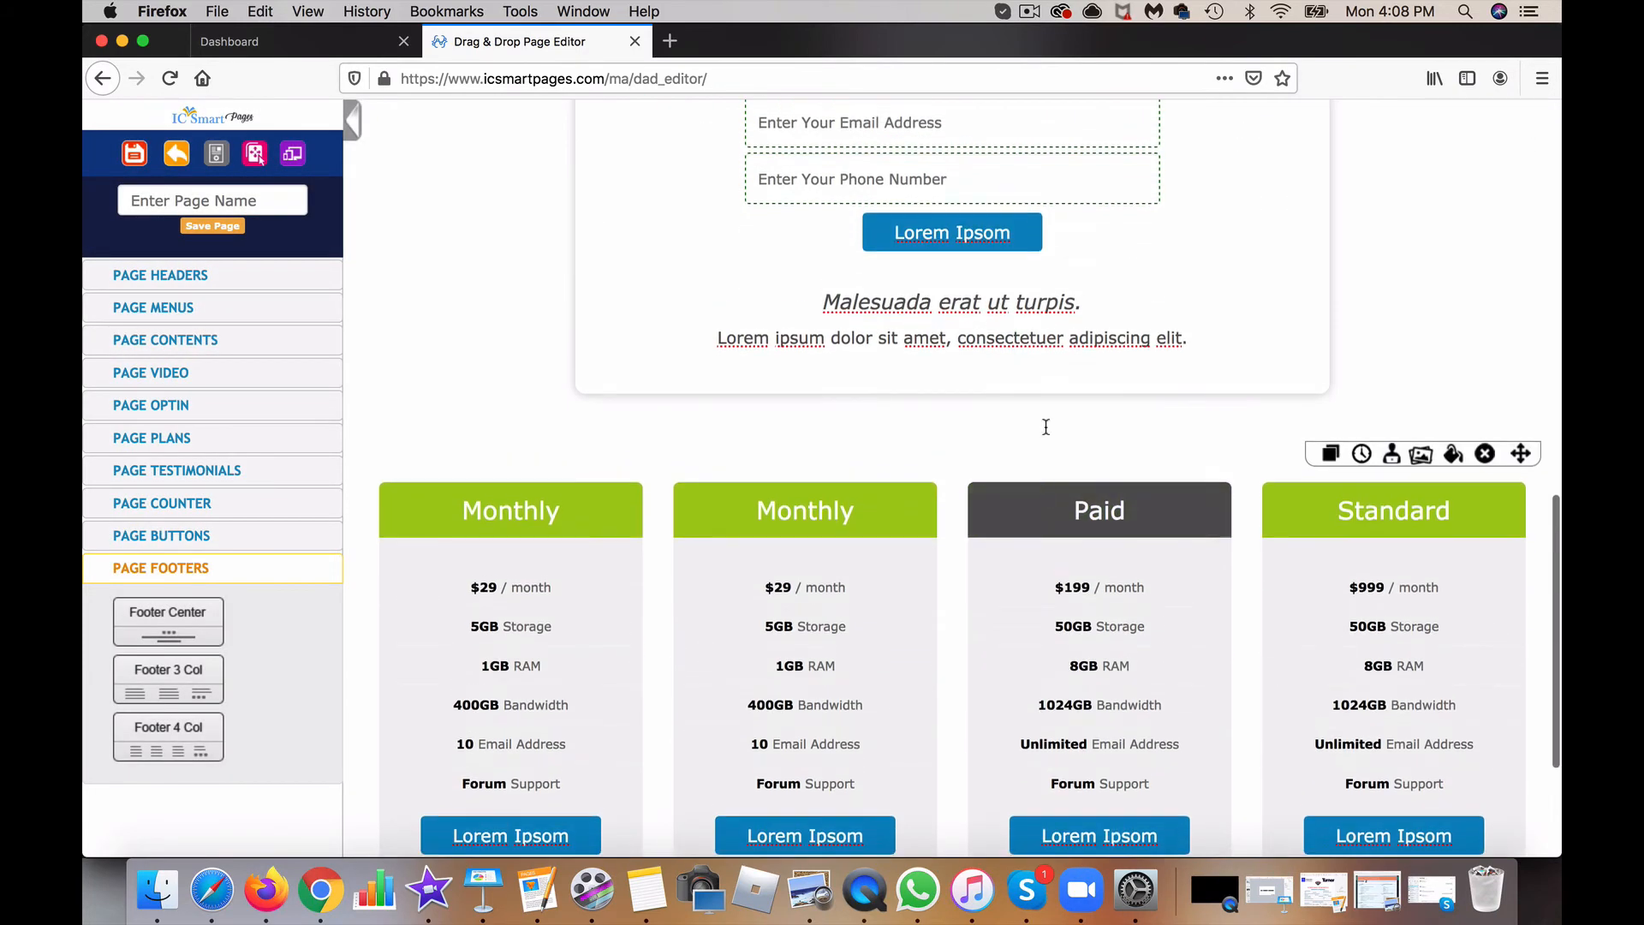
scroll(1071, 327, up, 3)
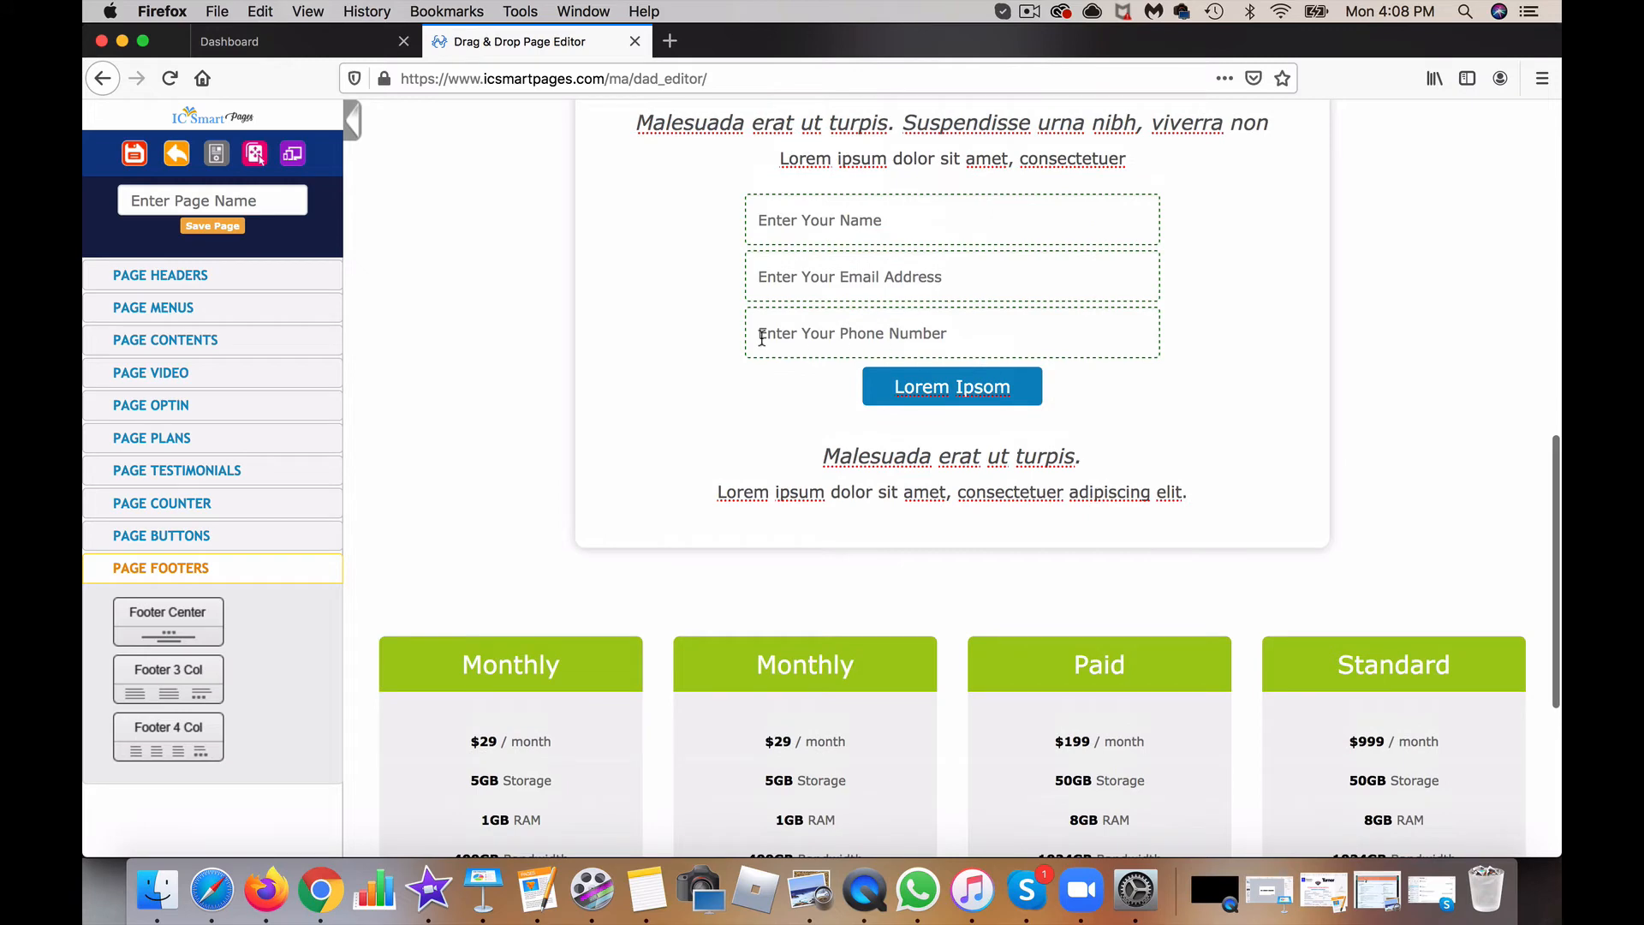
click(872, 330)
scroll(1043, 311, up, 3)
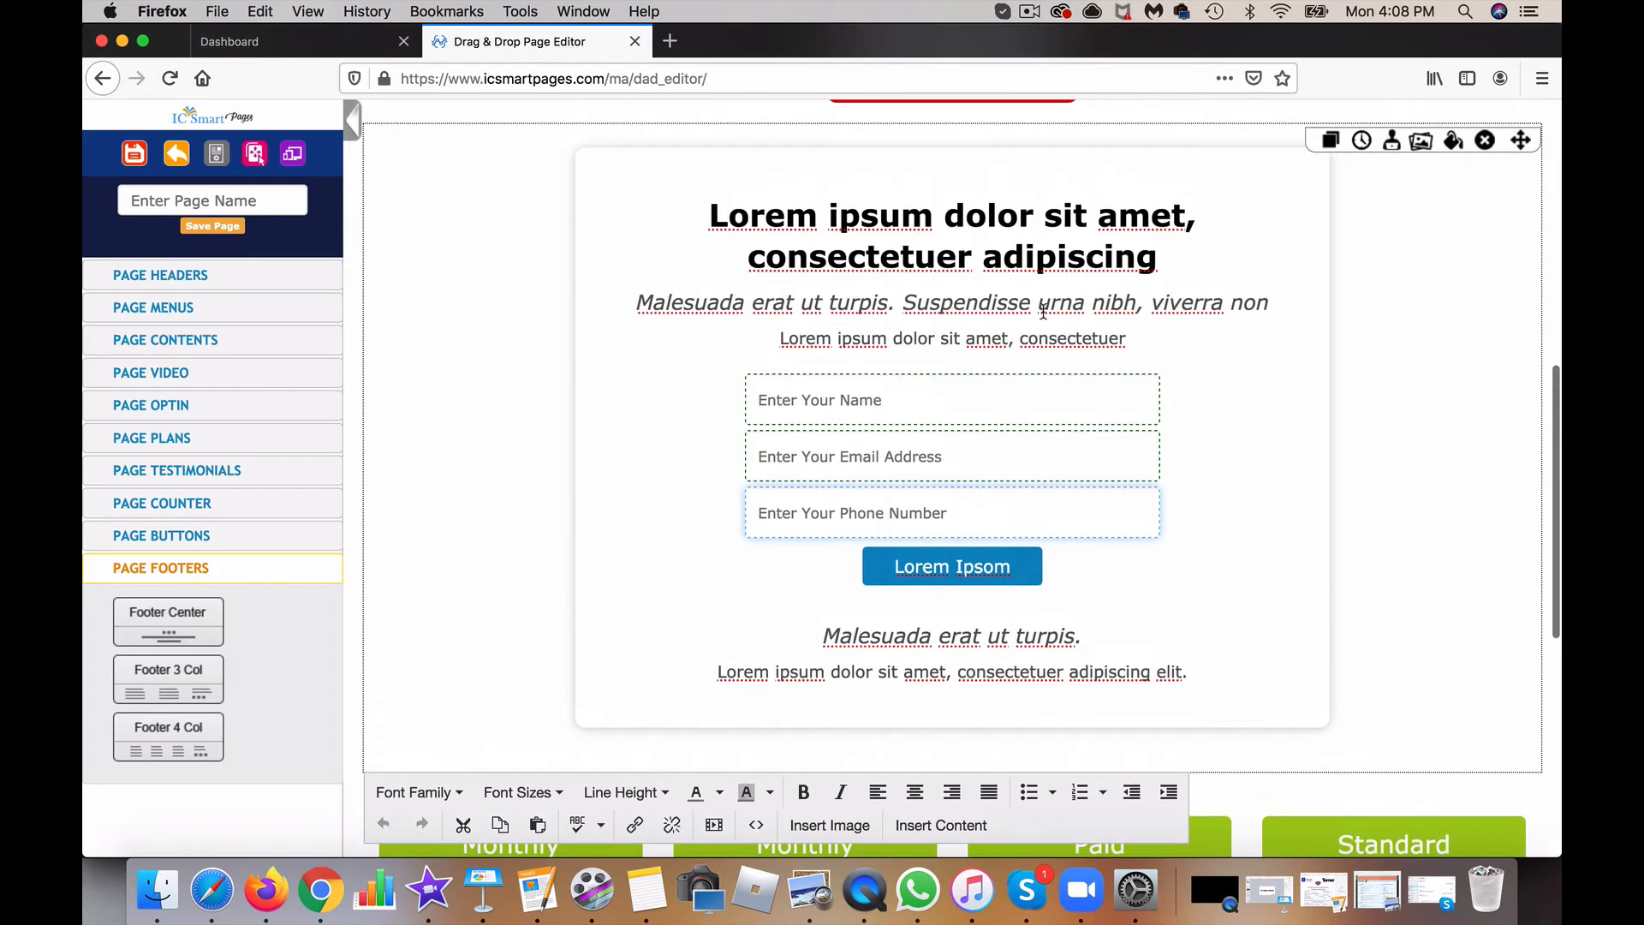
click(1153, 502)
click(1153, 490)
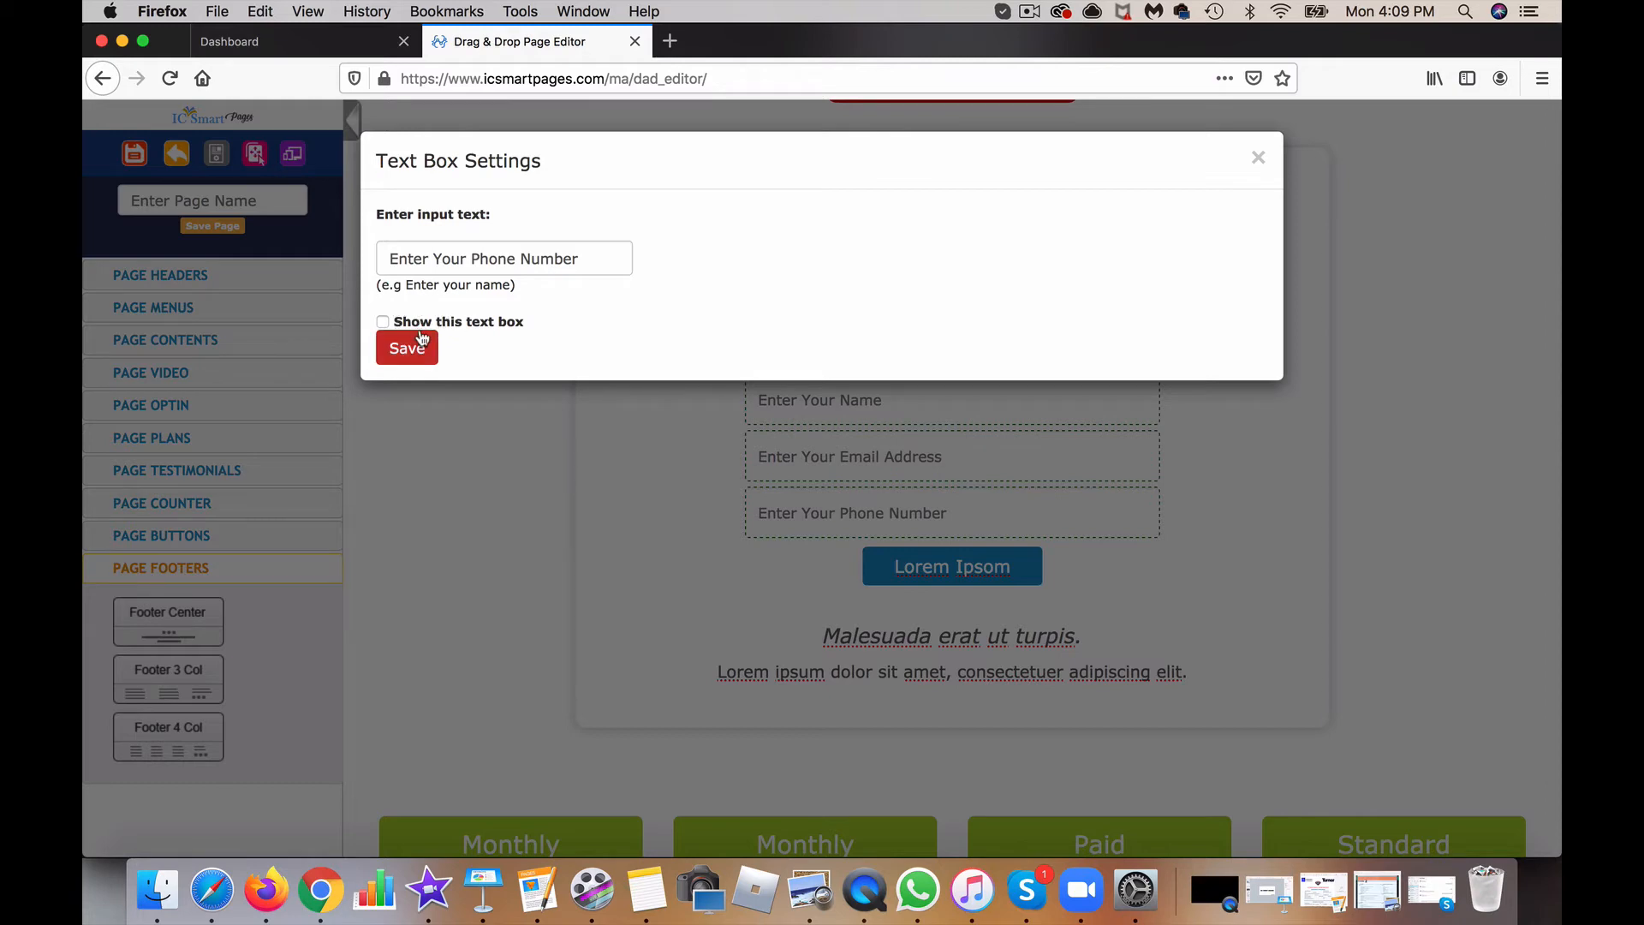
click(407, 348)
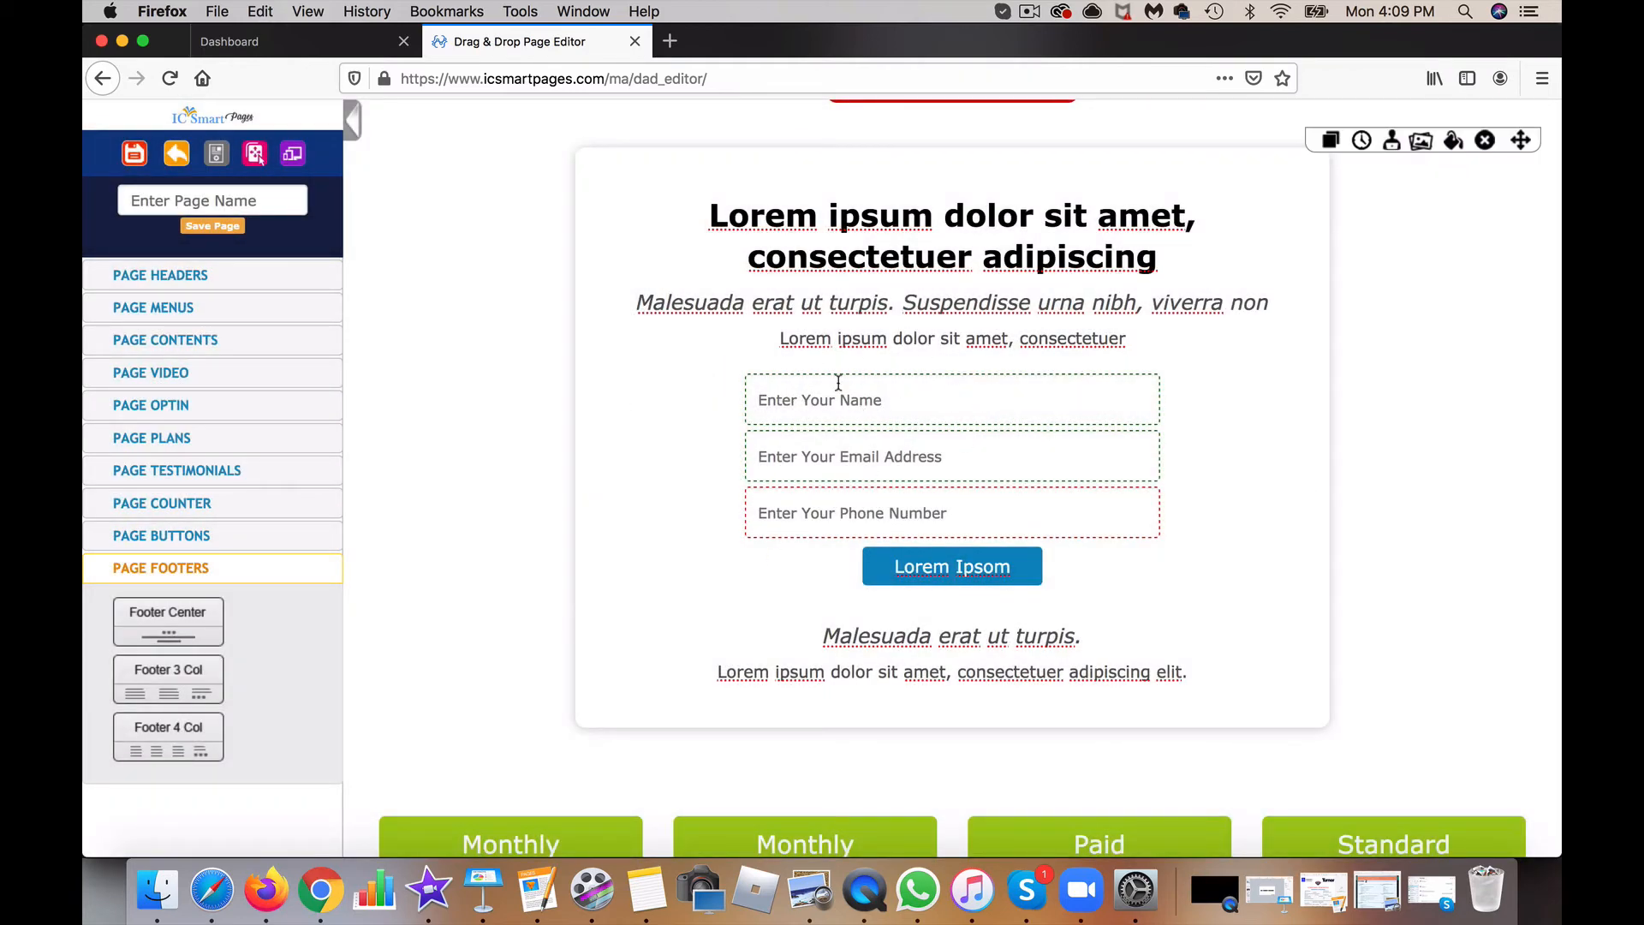
Step: Turn off showing the name text box in the opt-in form and save its settings
click(1152, 378)
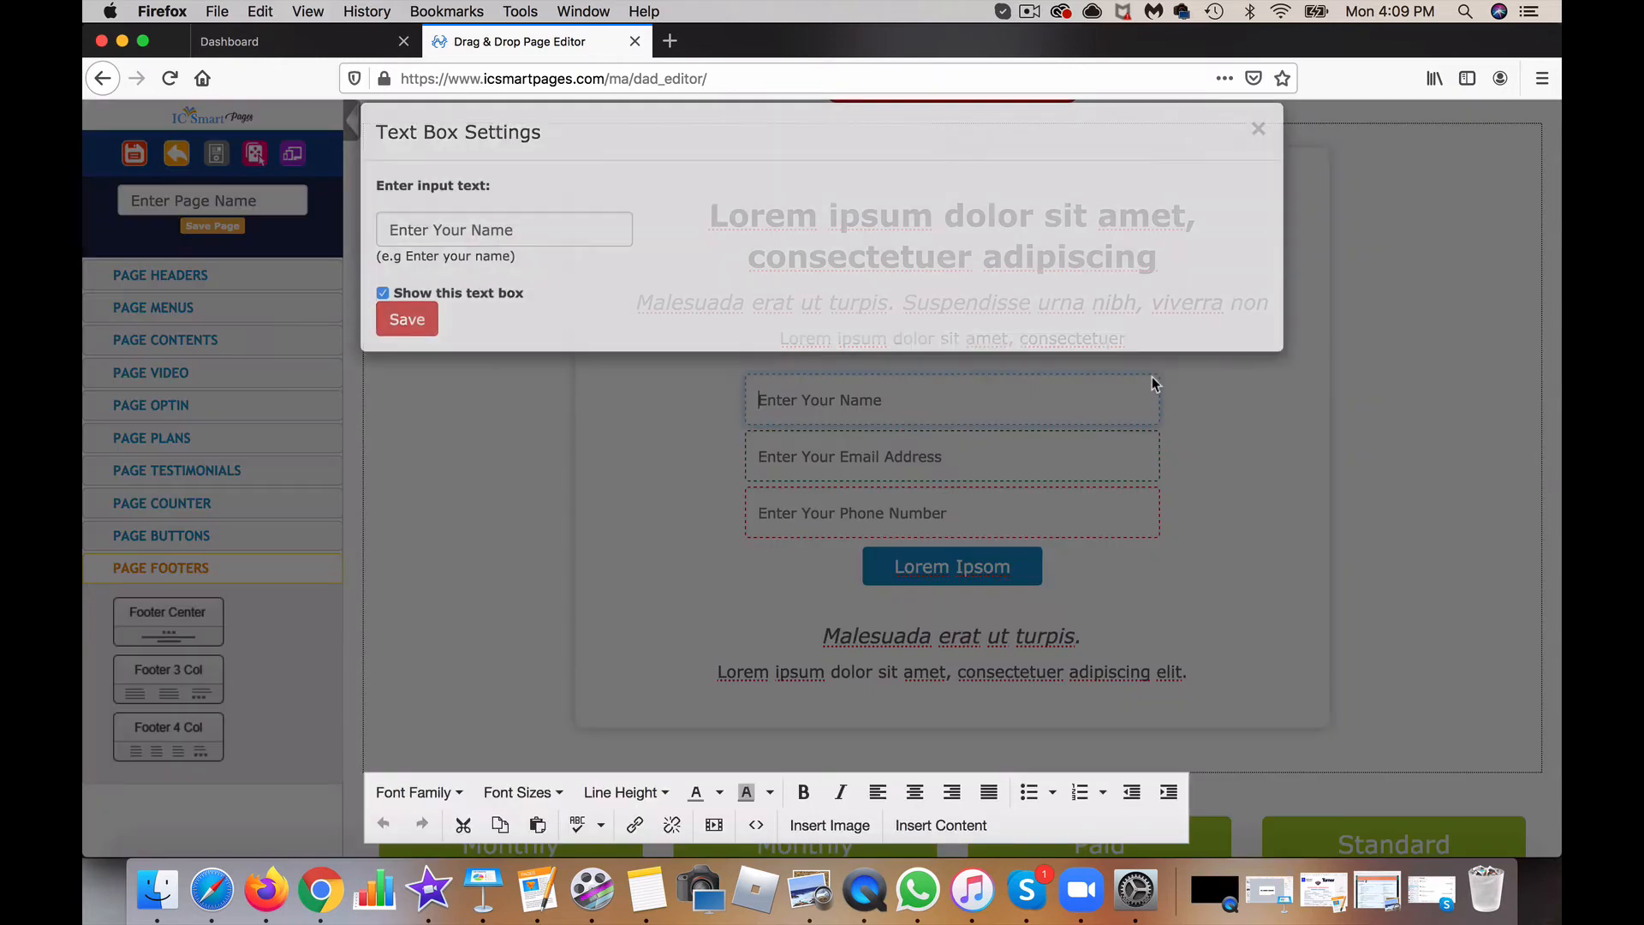
click(383, 322)
click(399, 347)
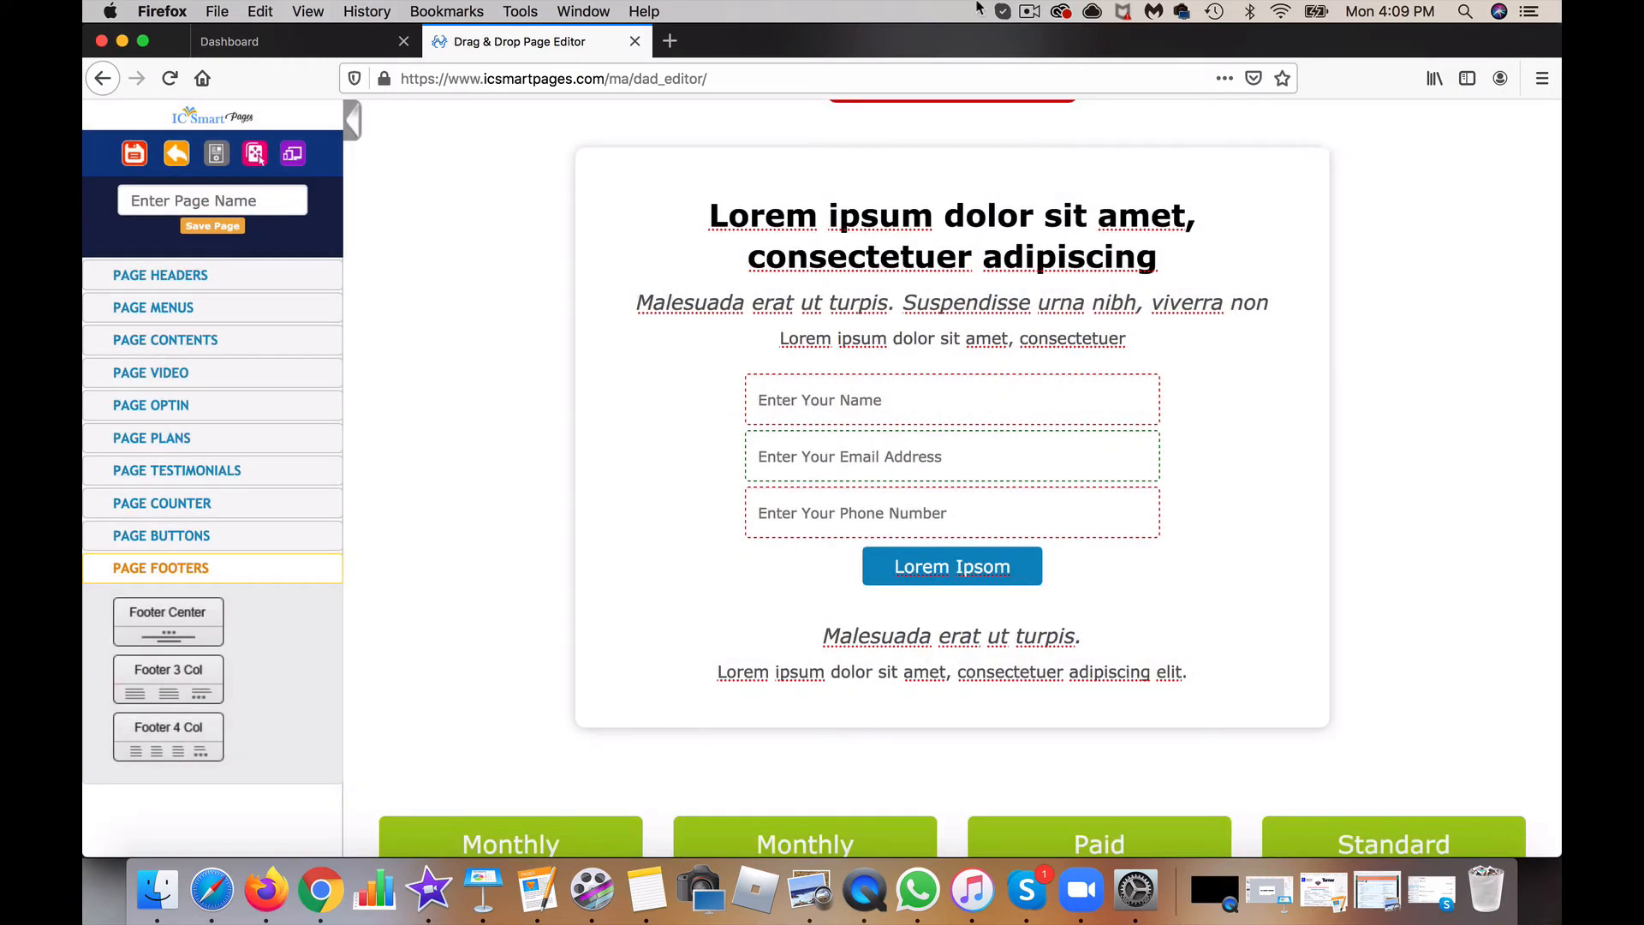
Step: Set the price in the second Monthly plan column to $49 / month
scroll(793, 438, down, 5)
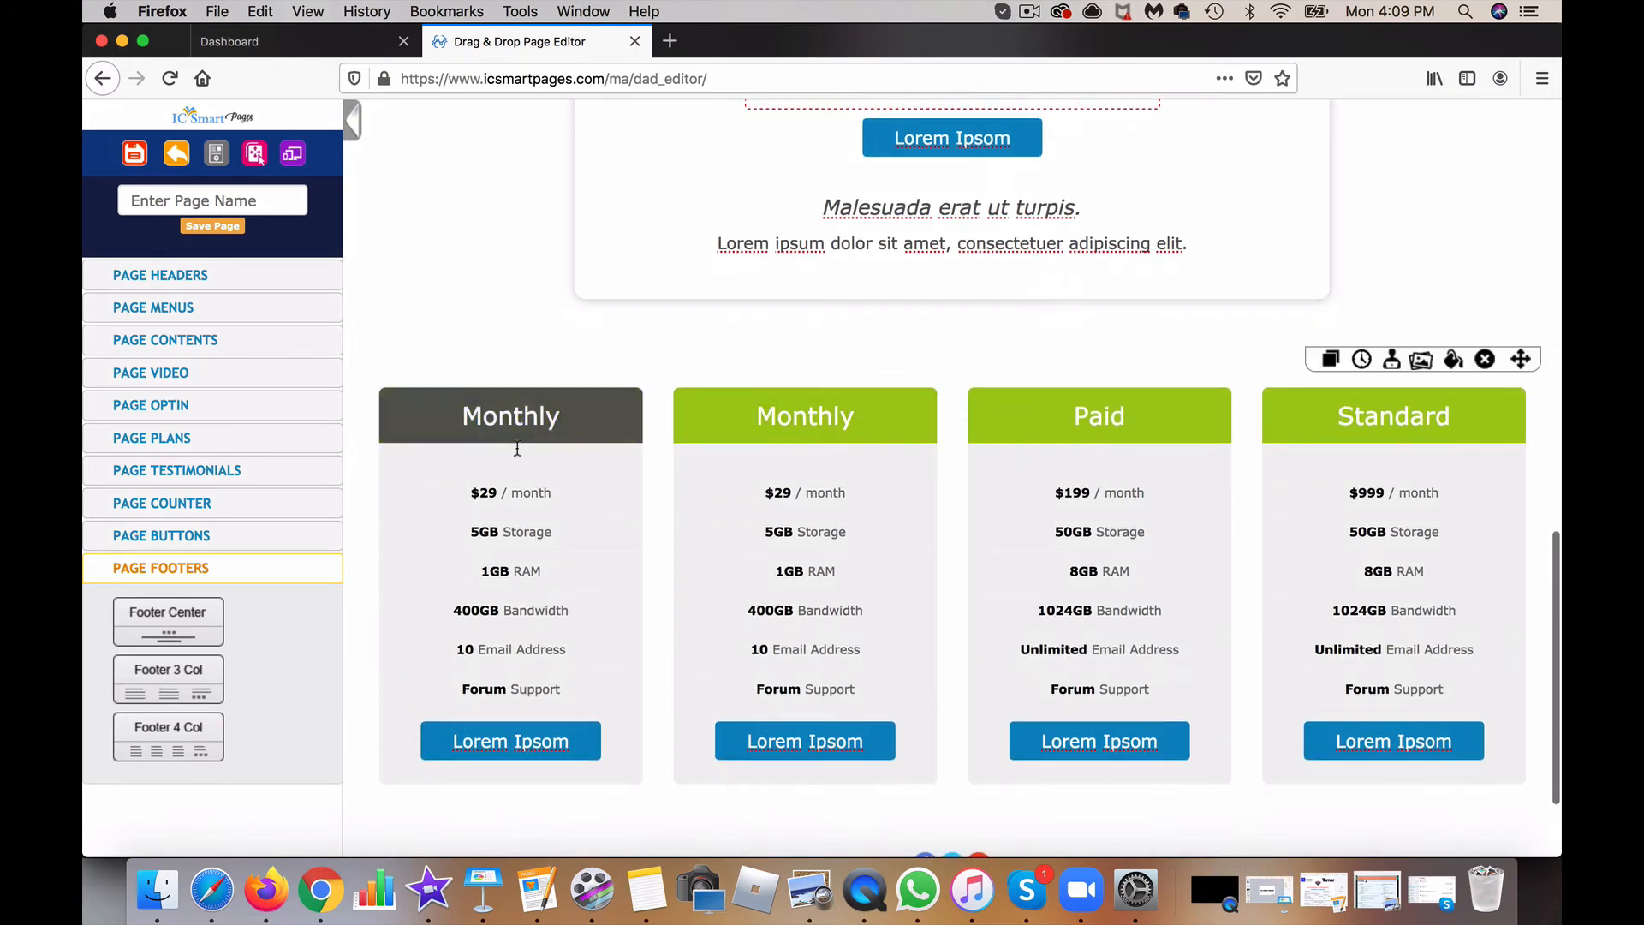
scroll(605, 315, down, 2)
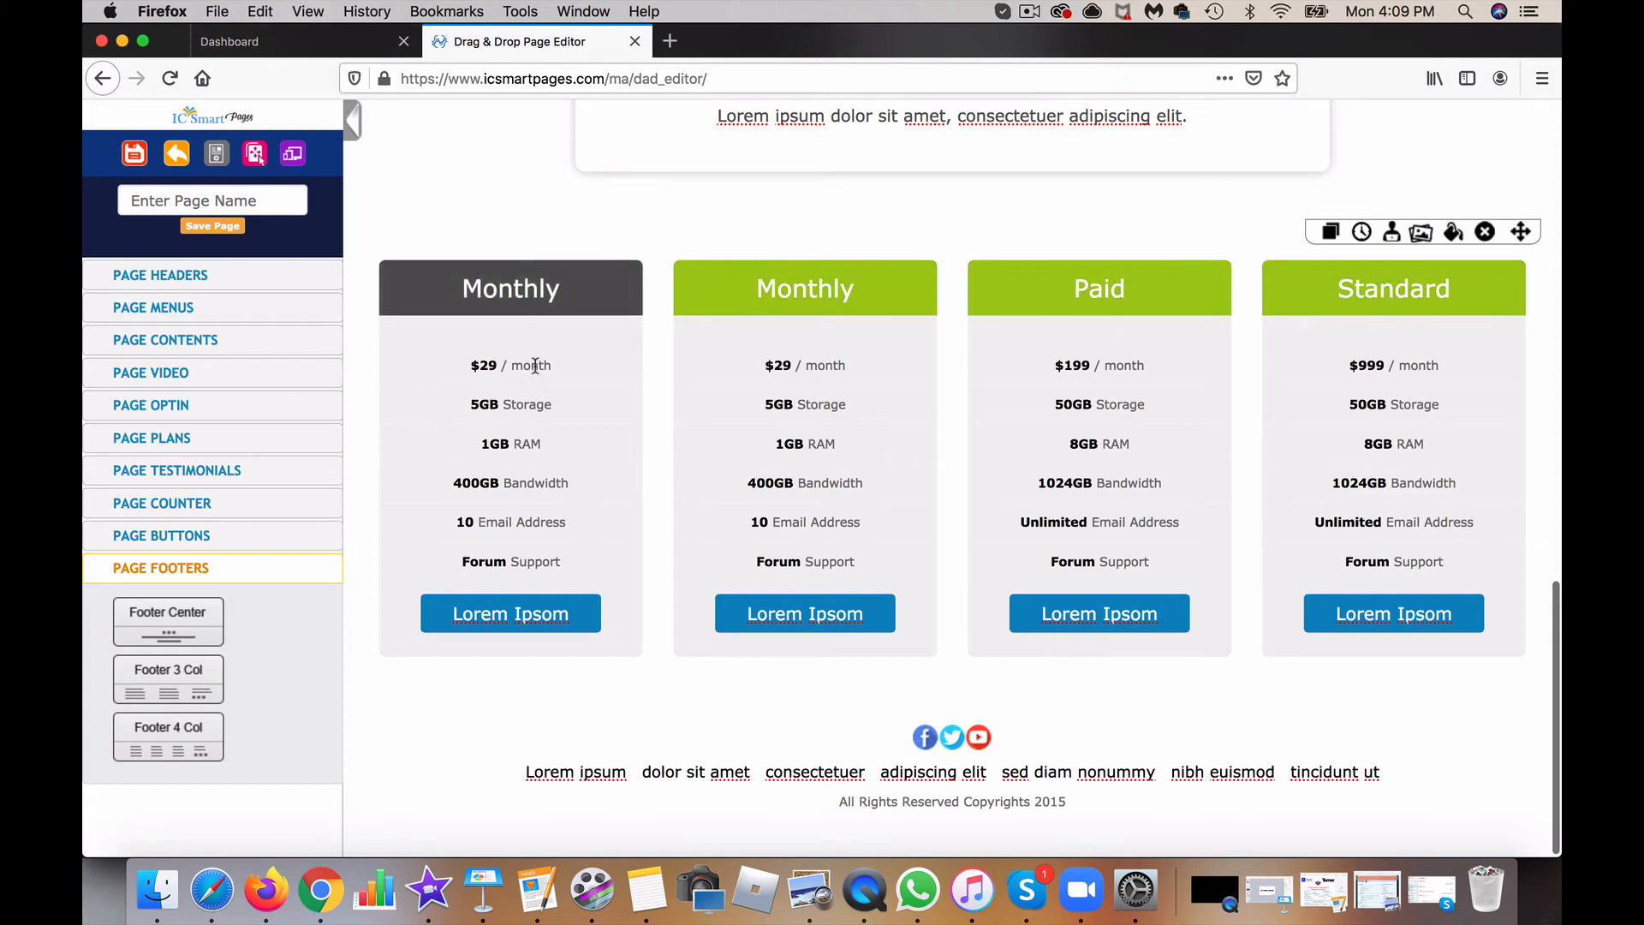
click(779, 364)
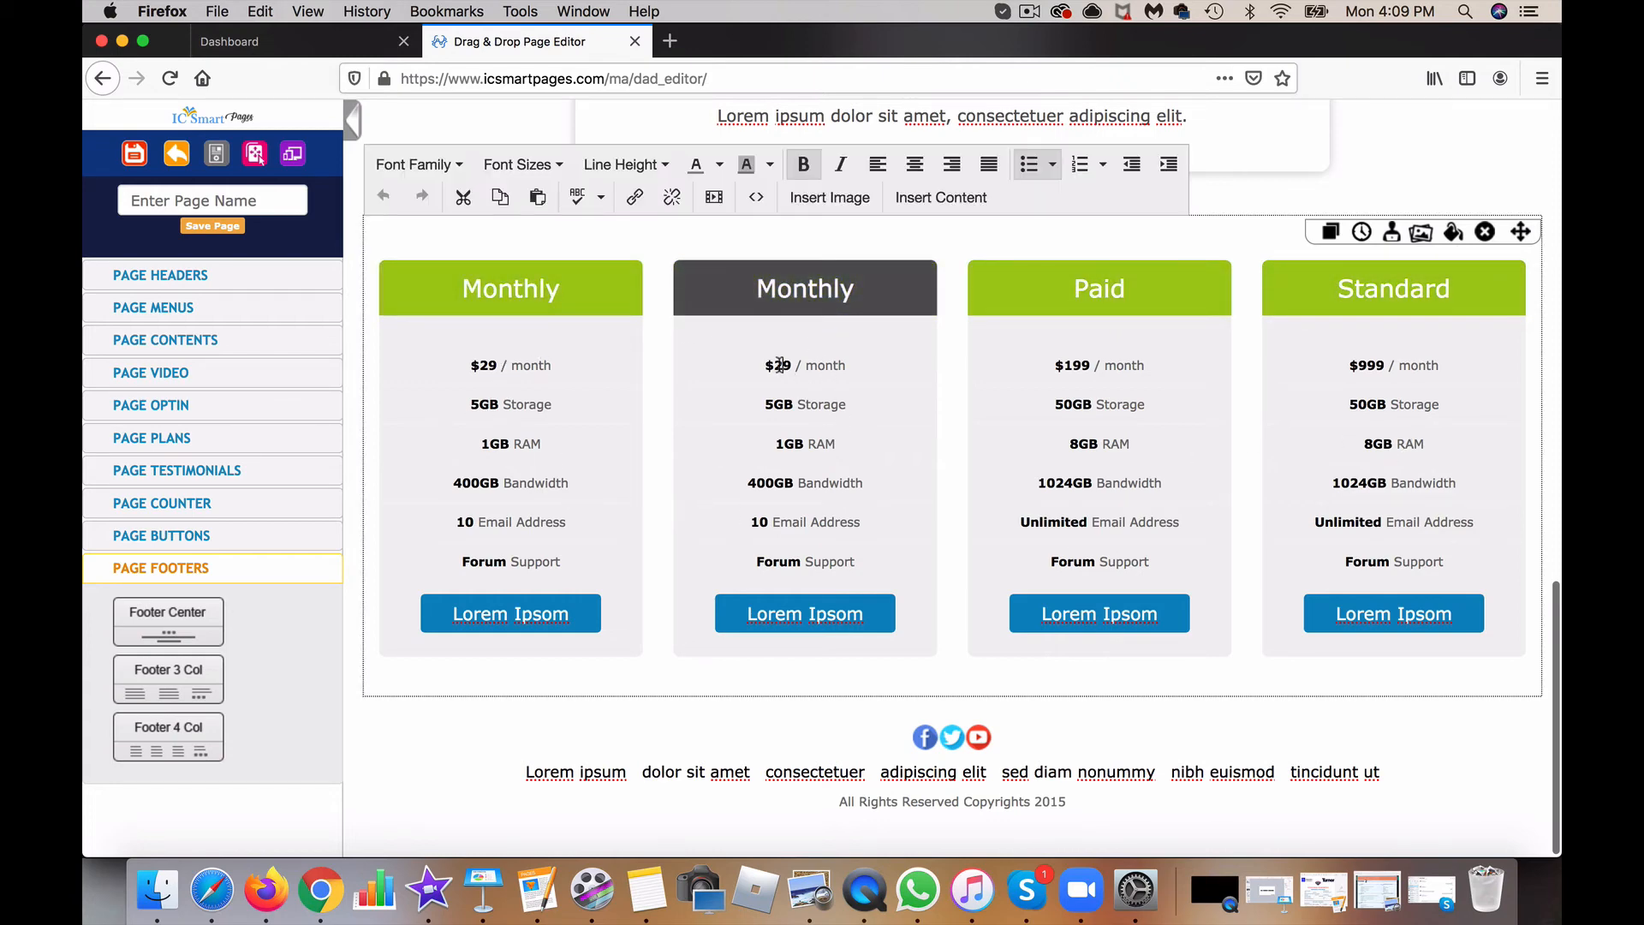
key(BackSpace)
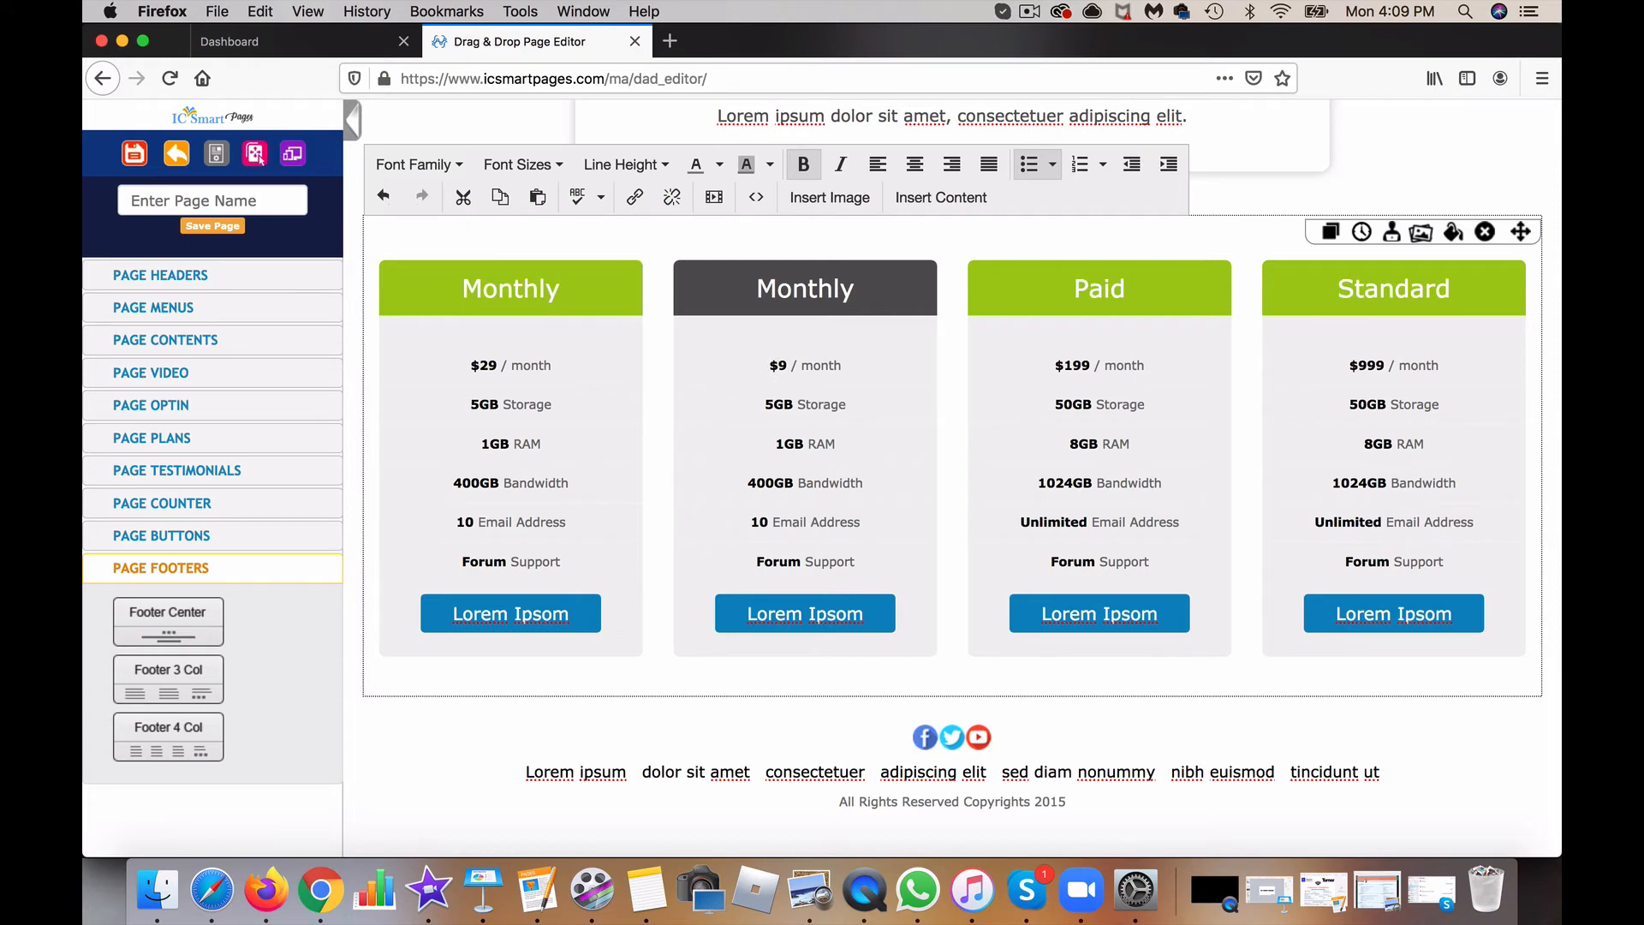
text(4)
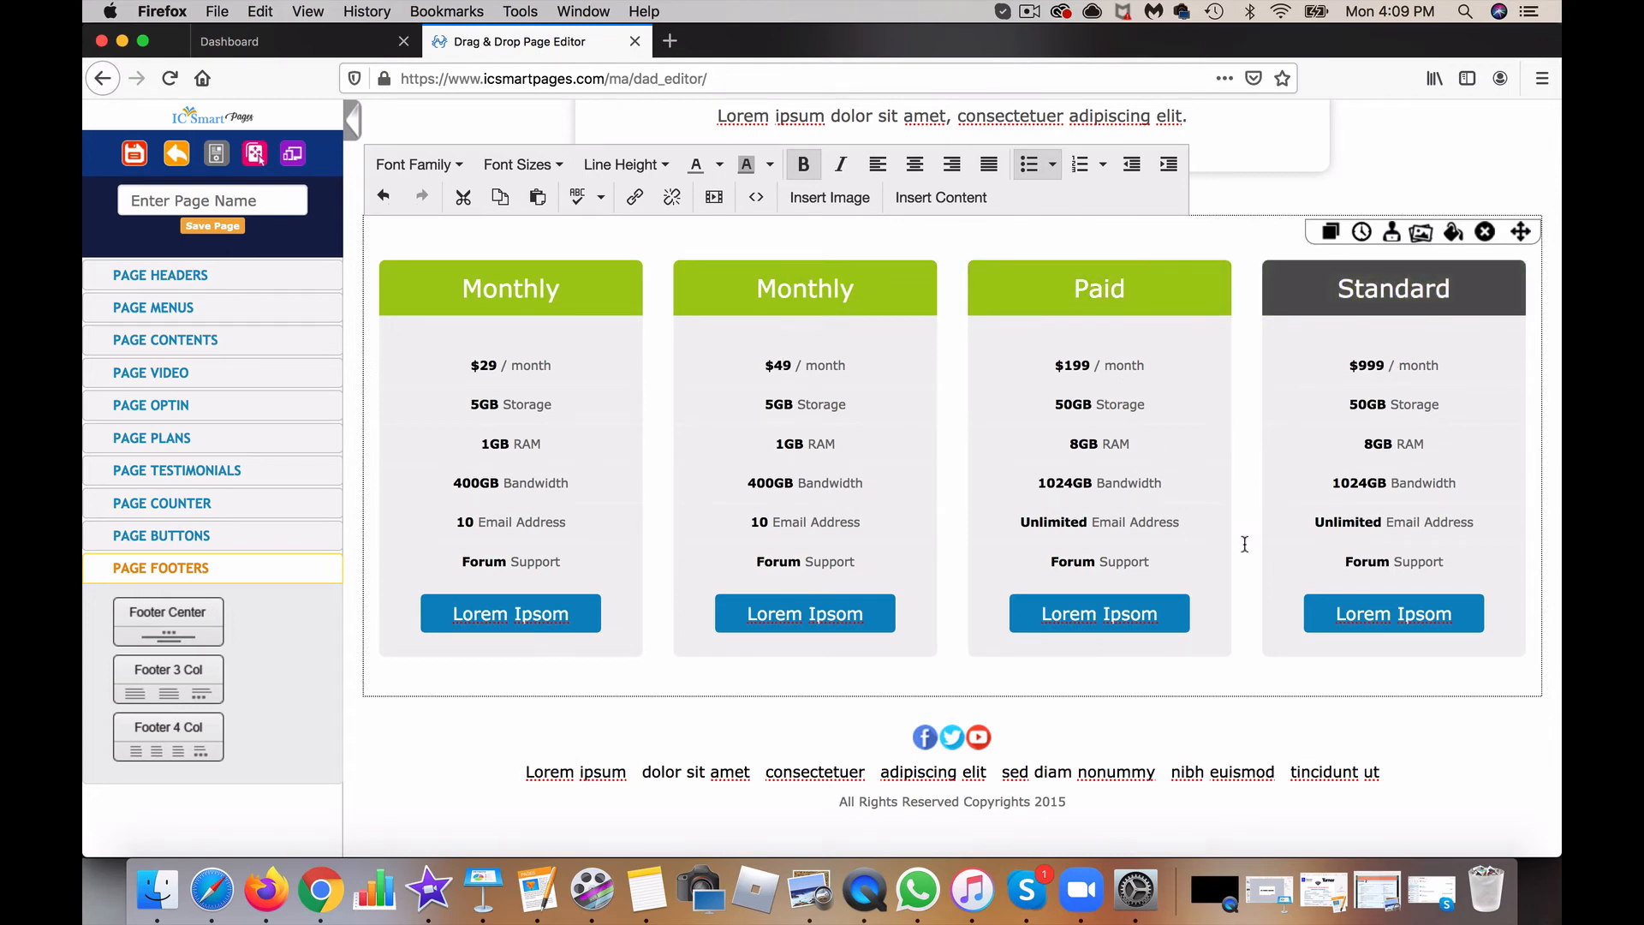
scroll(1126, 429, down, 1)
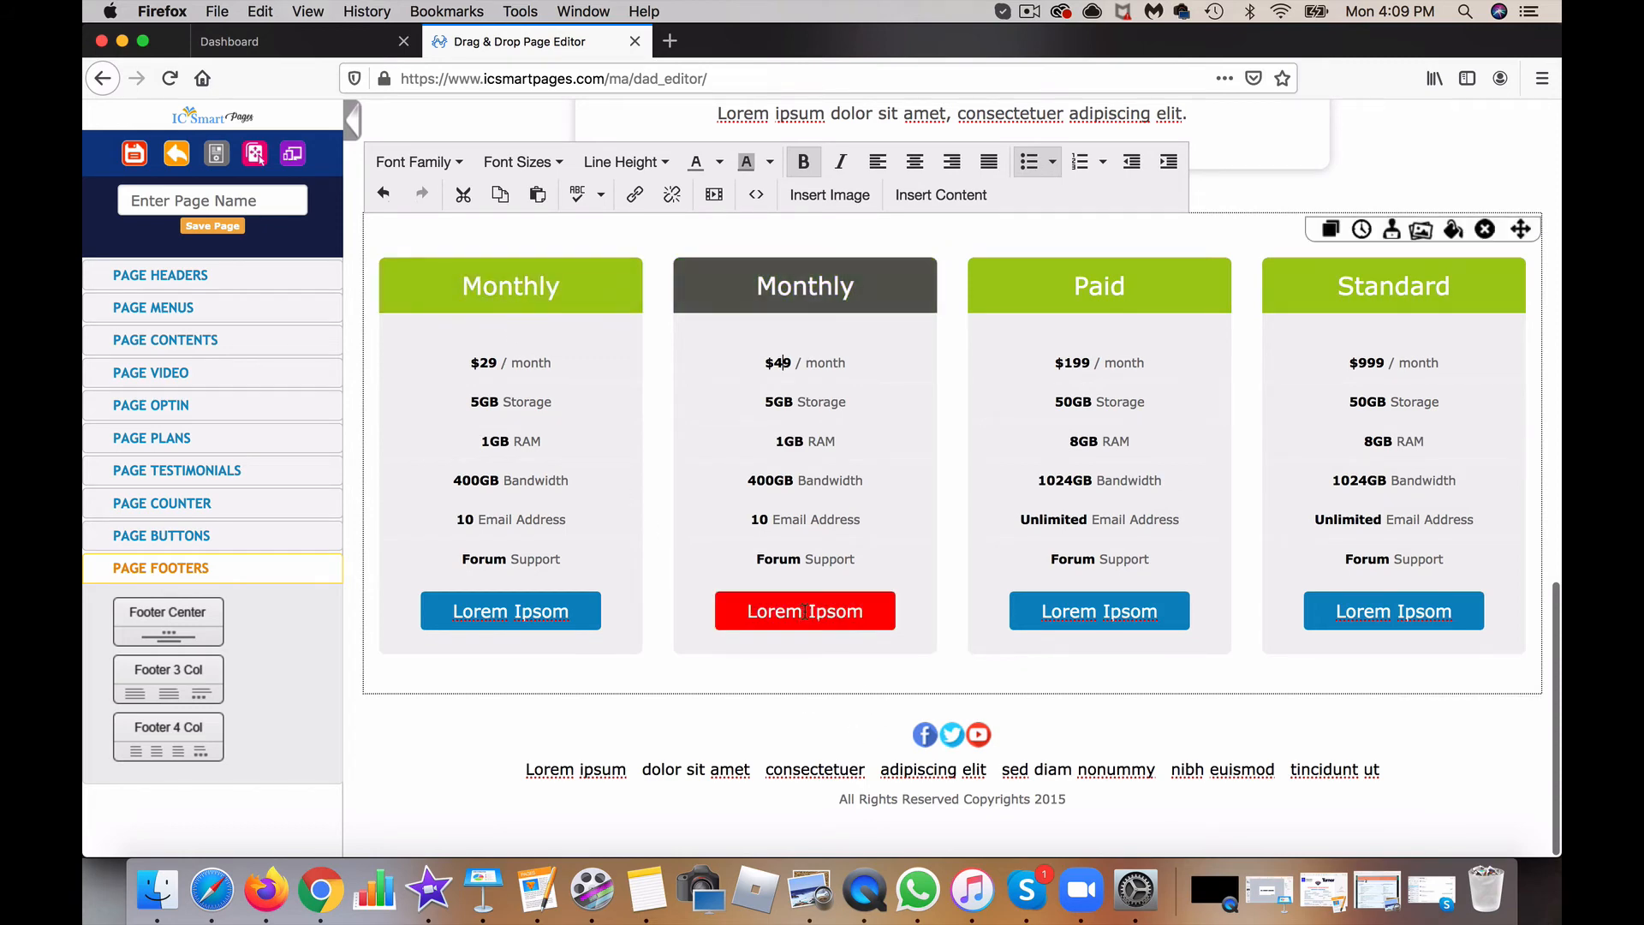
Step: View the link settings of the footer's Facebook icon, close them without adding a link, and select the neighbouring social icons
click(928, 736)
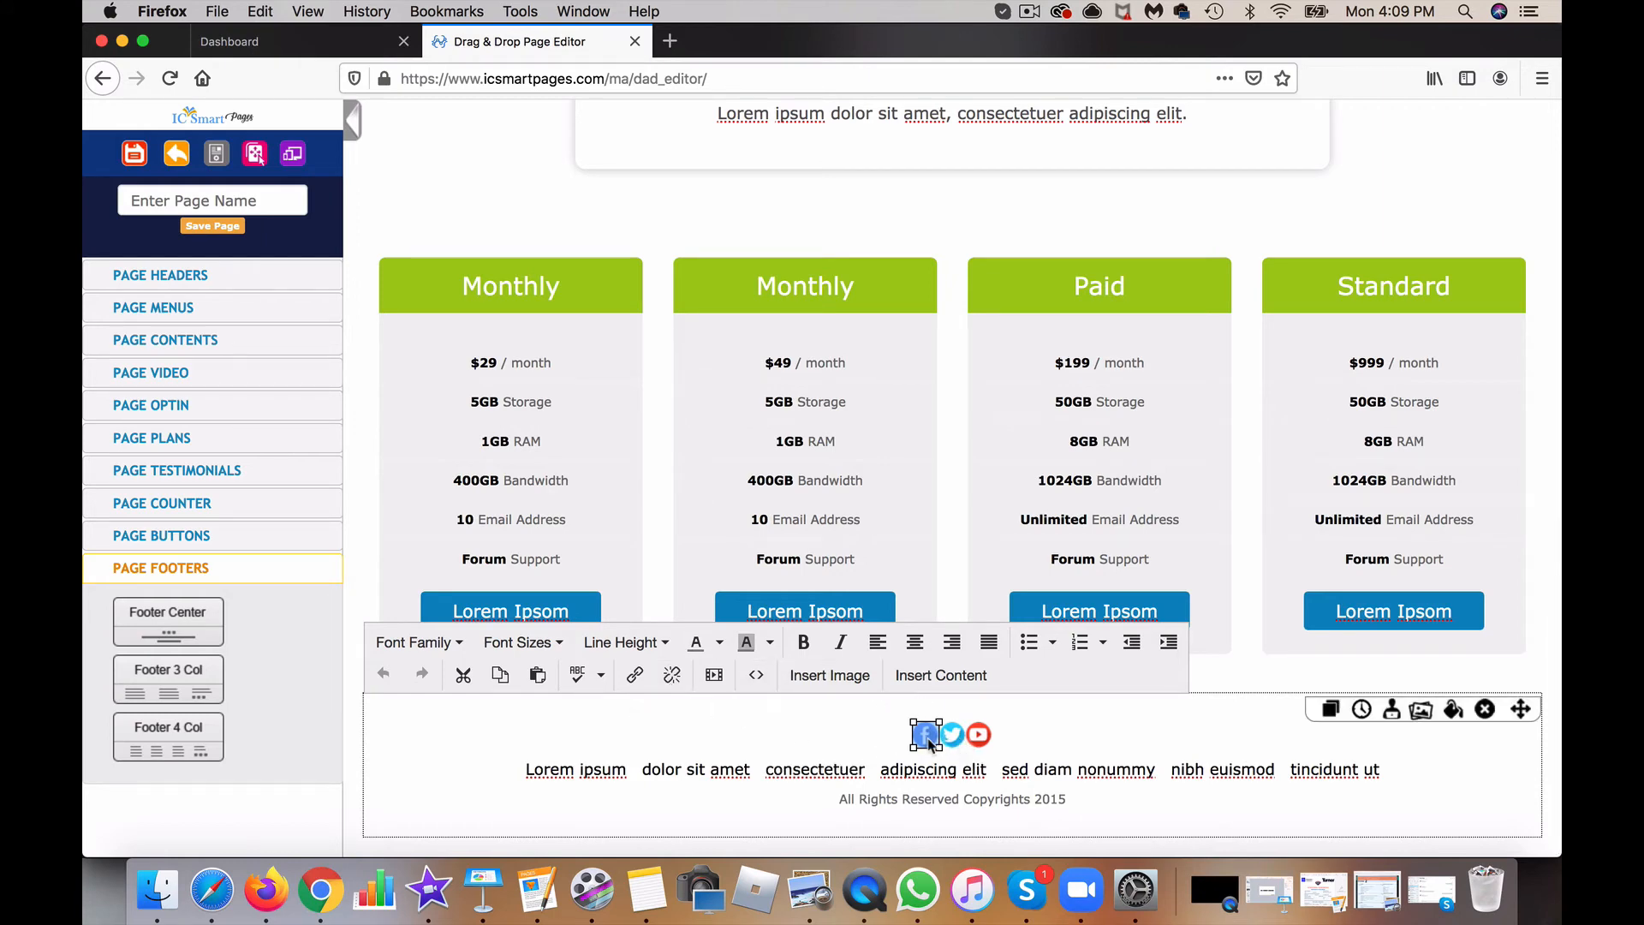
click(634, 674)
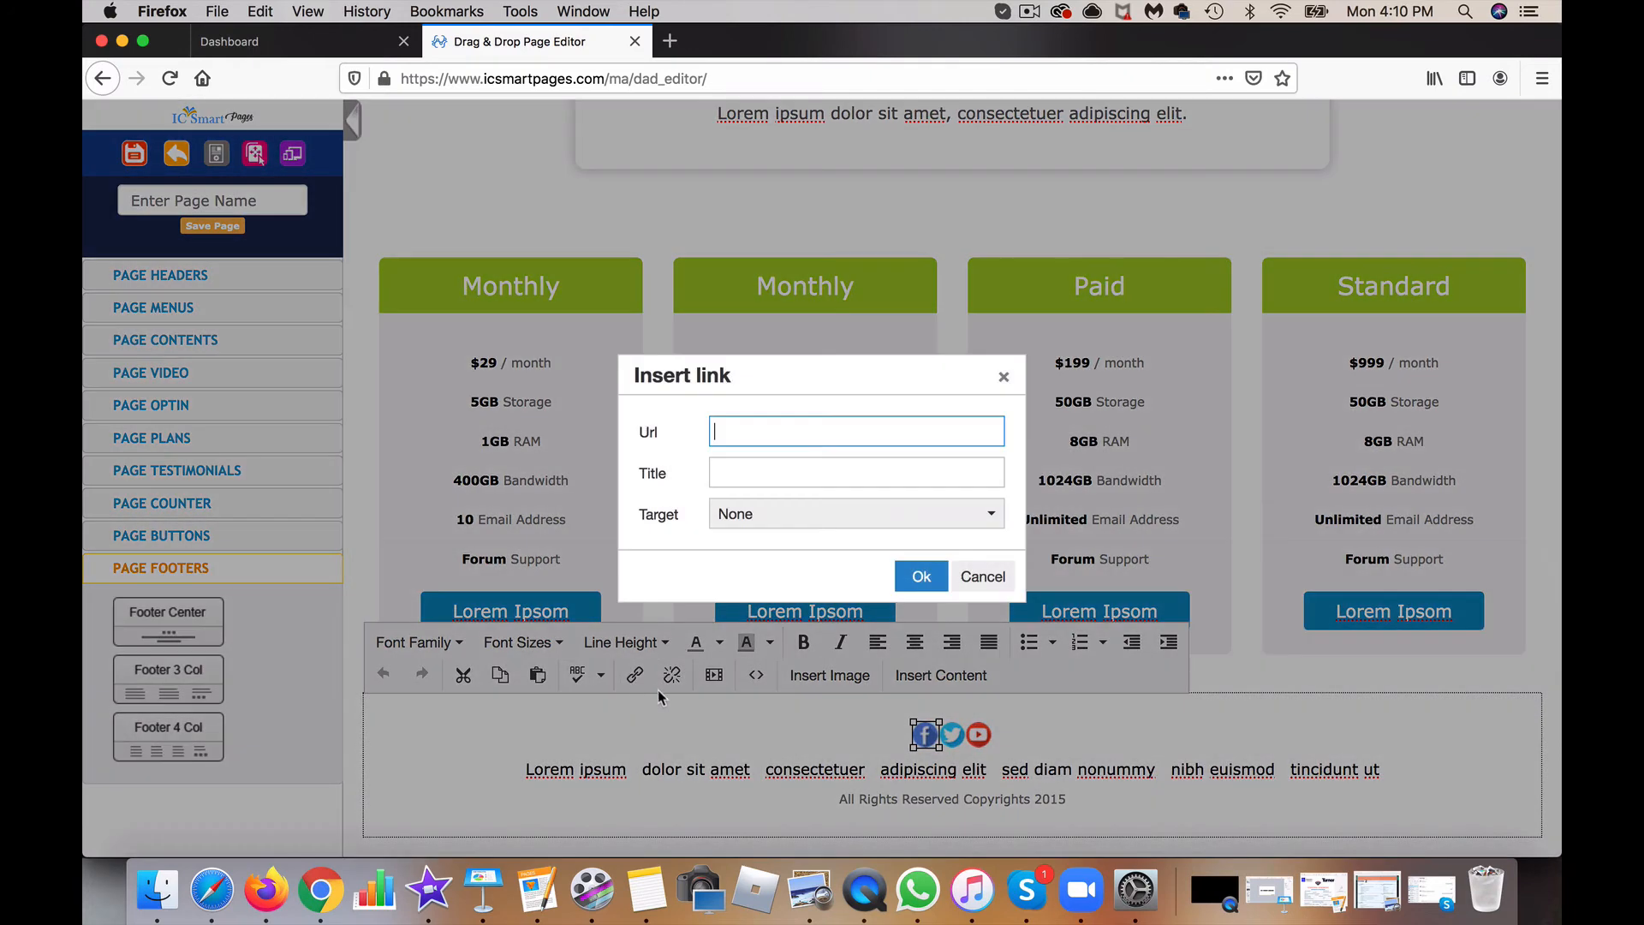
click(921, 579)
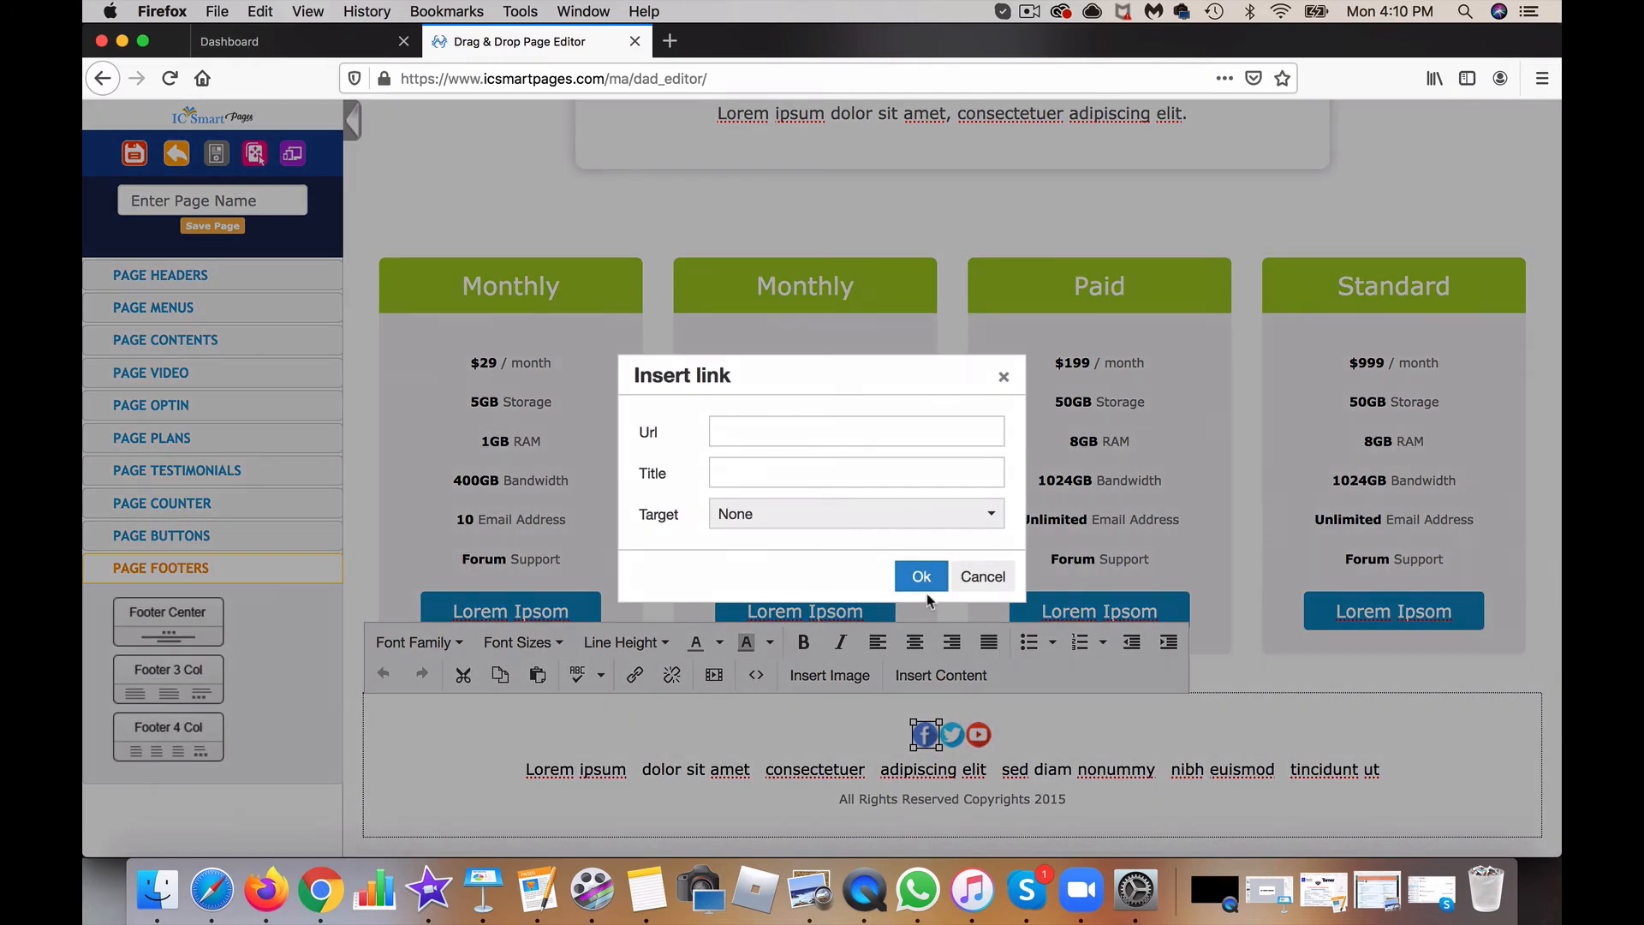
click(981, 576)
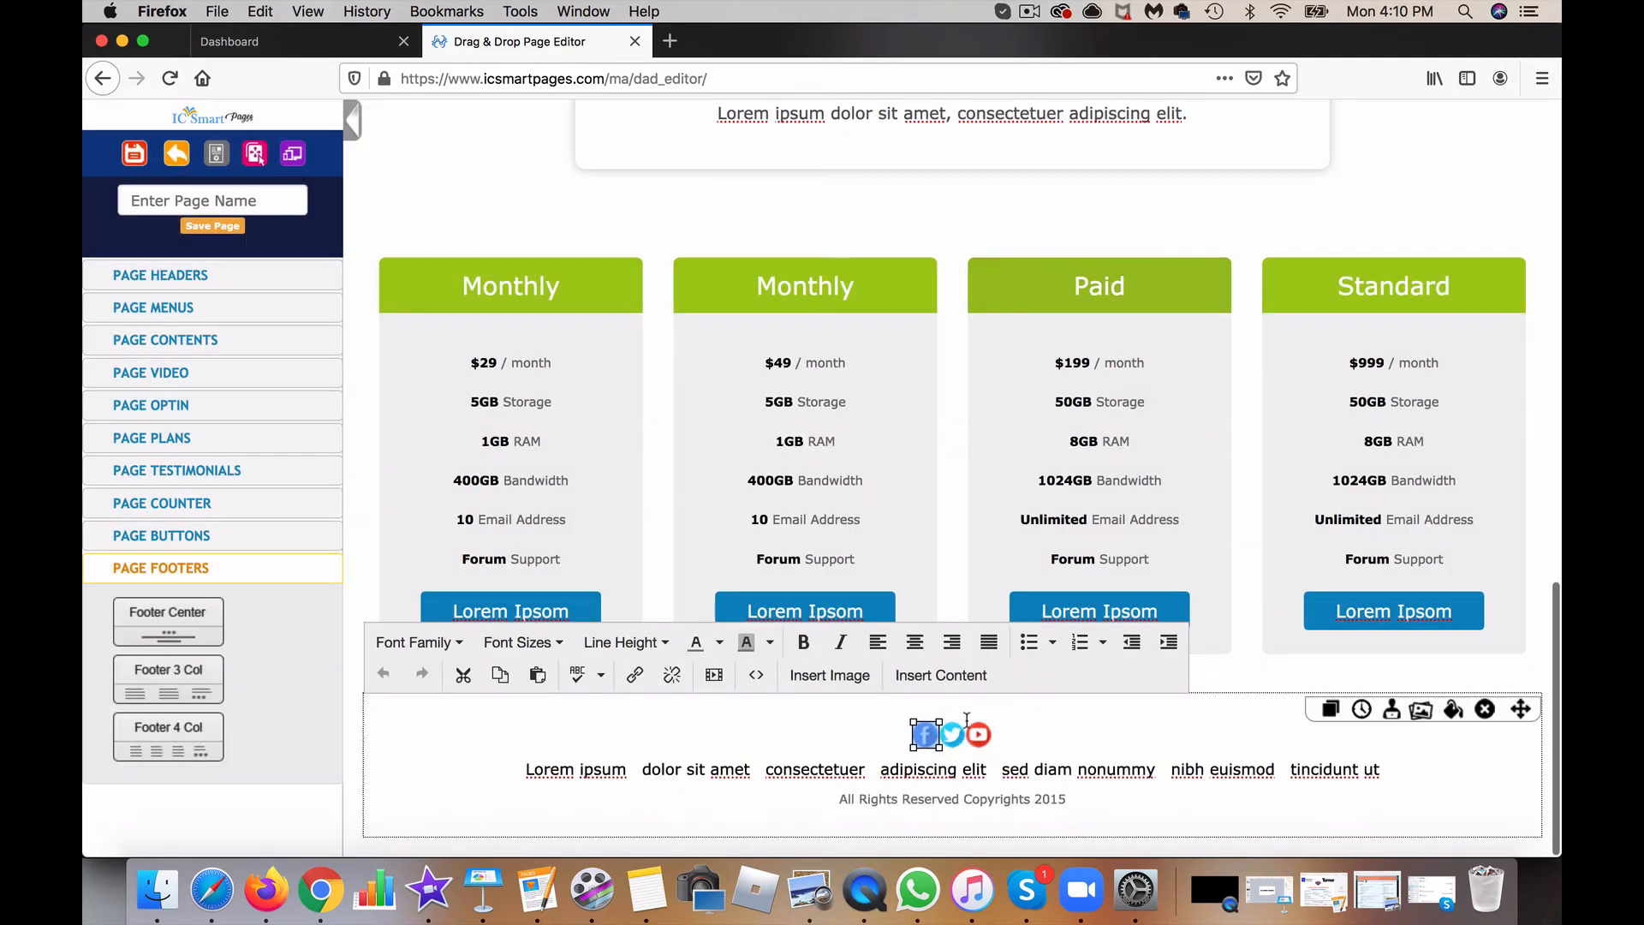
click(961, 738)
click(976, 740)
Step: Set the year in the footer's copyright line to 2020
click(1065, 798)
key(BackSpace)
key(BackSpace)
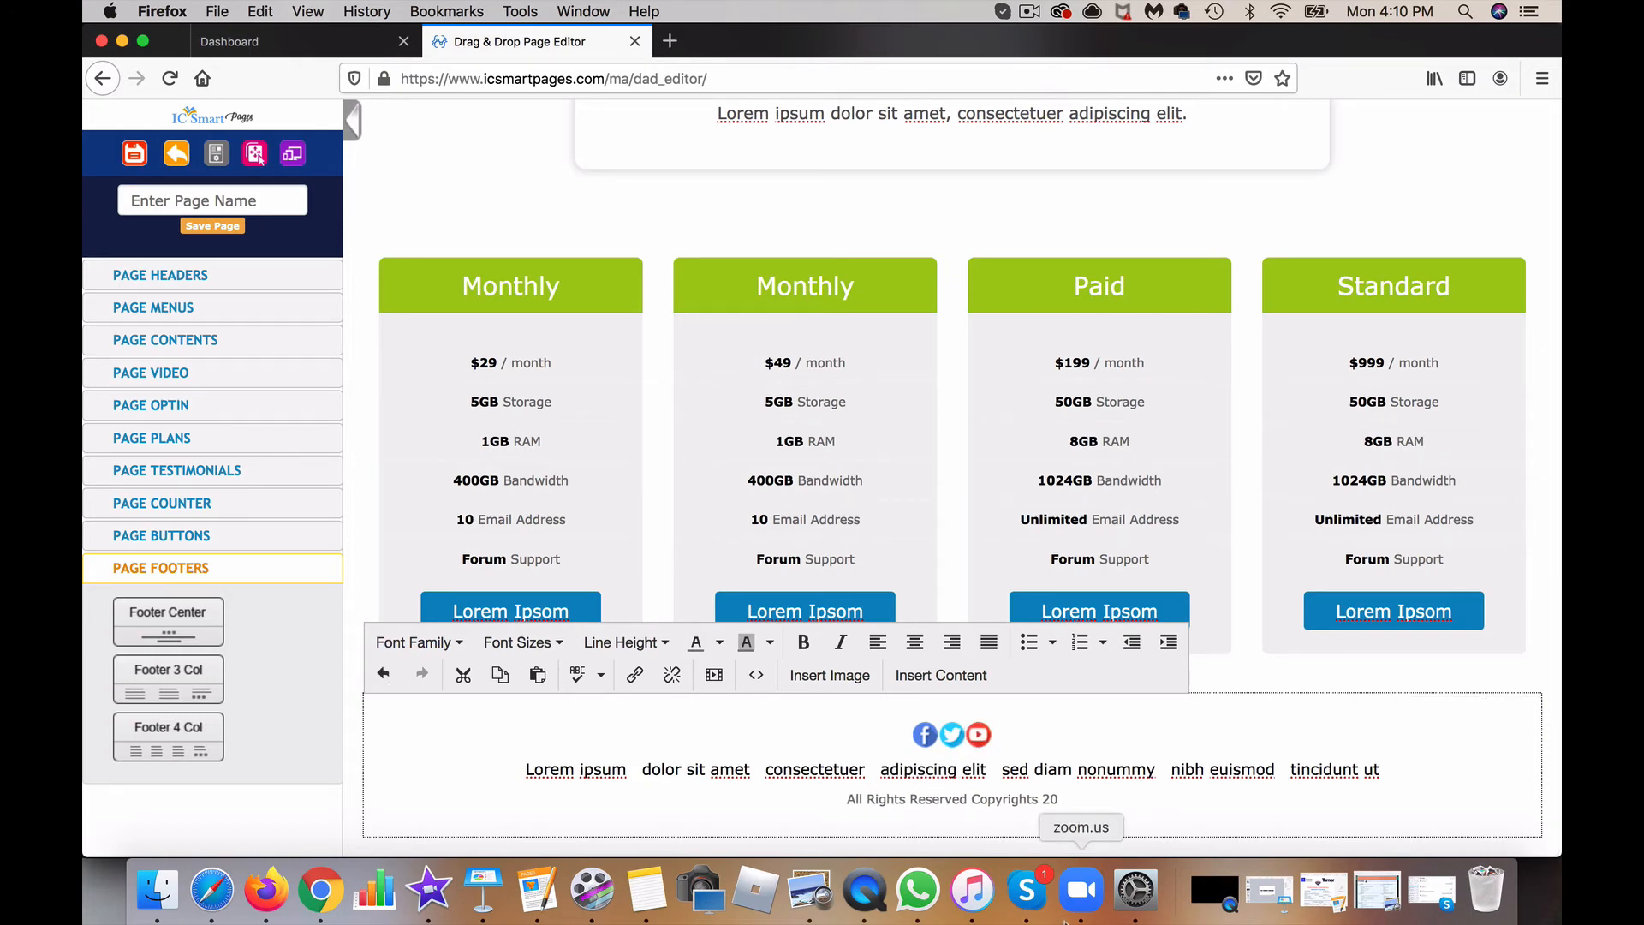
text(20)
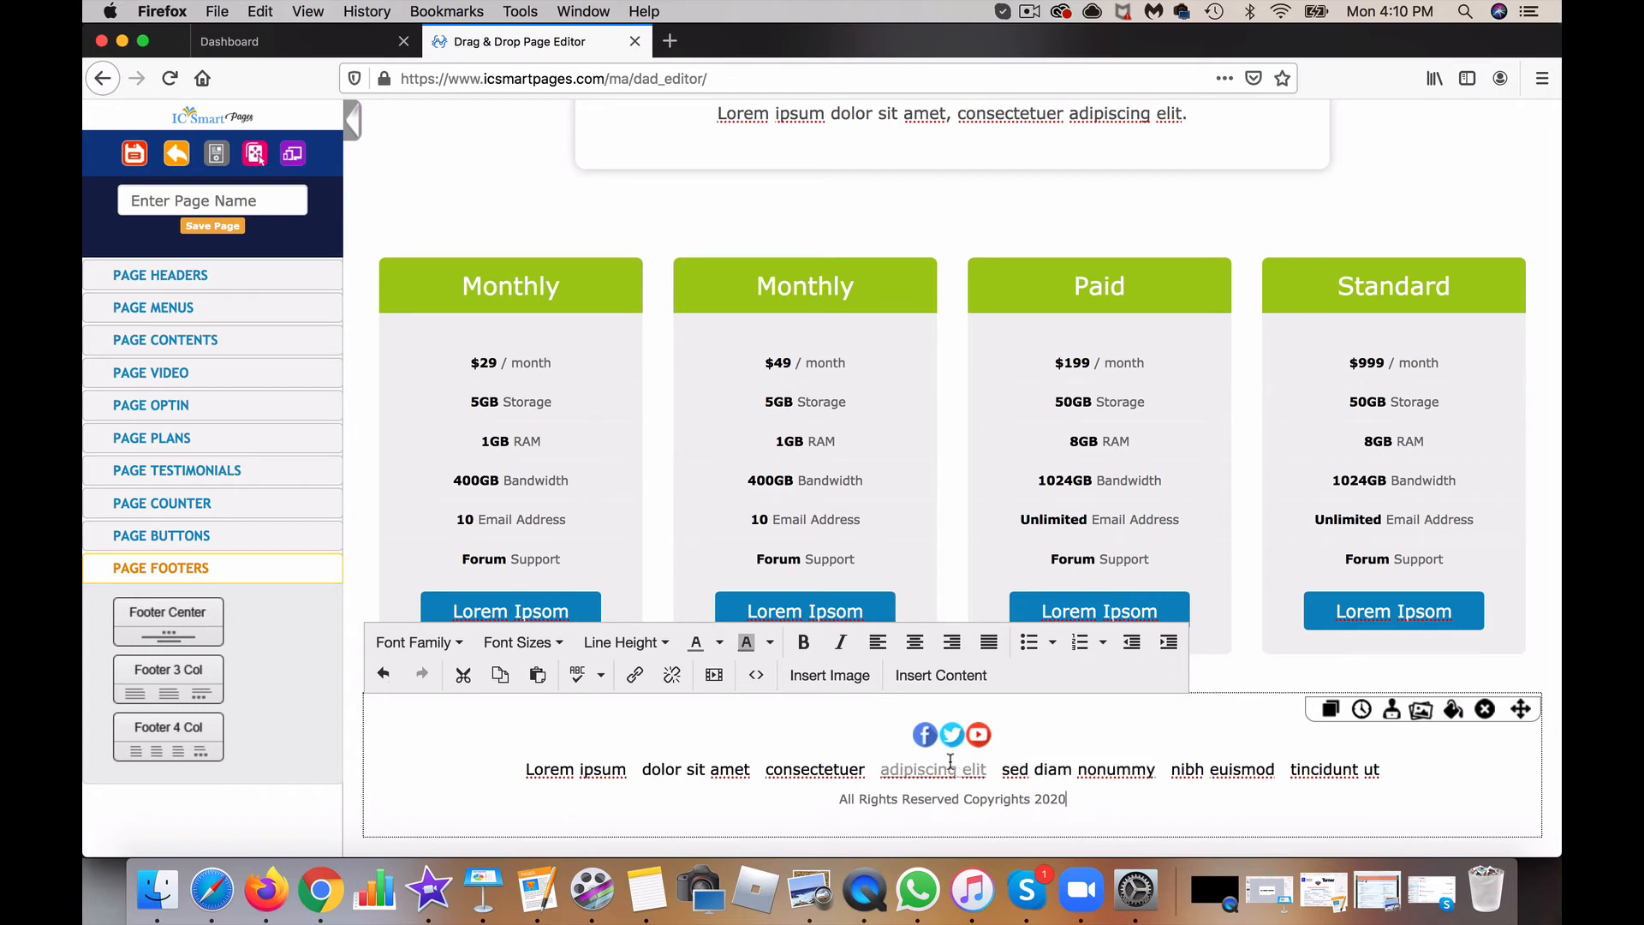
Step: Name the page "Drag & Drop" and save it
scroll(558, 529, up, 15)
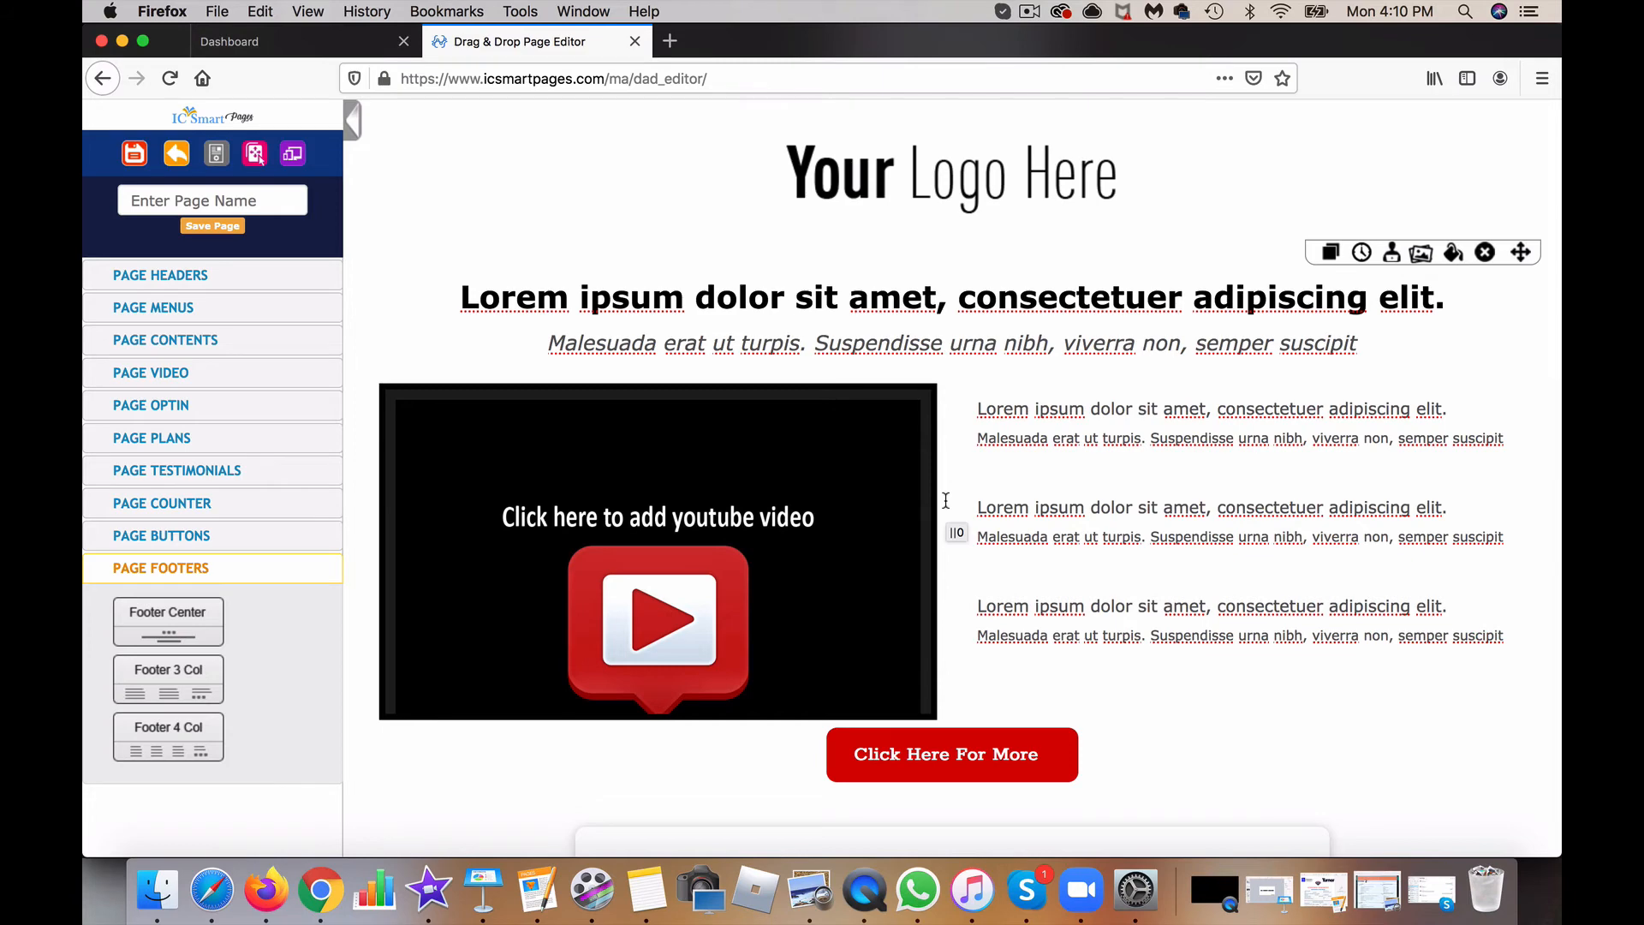
click(218, 200)
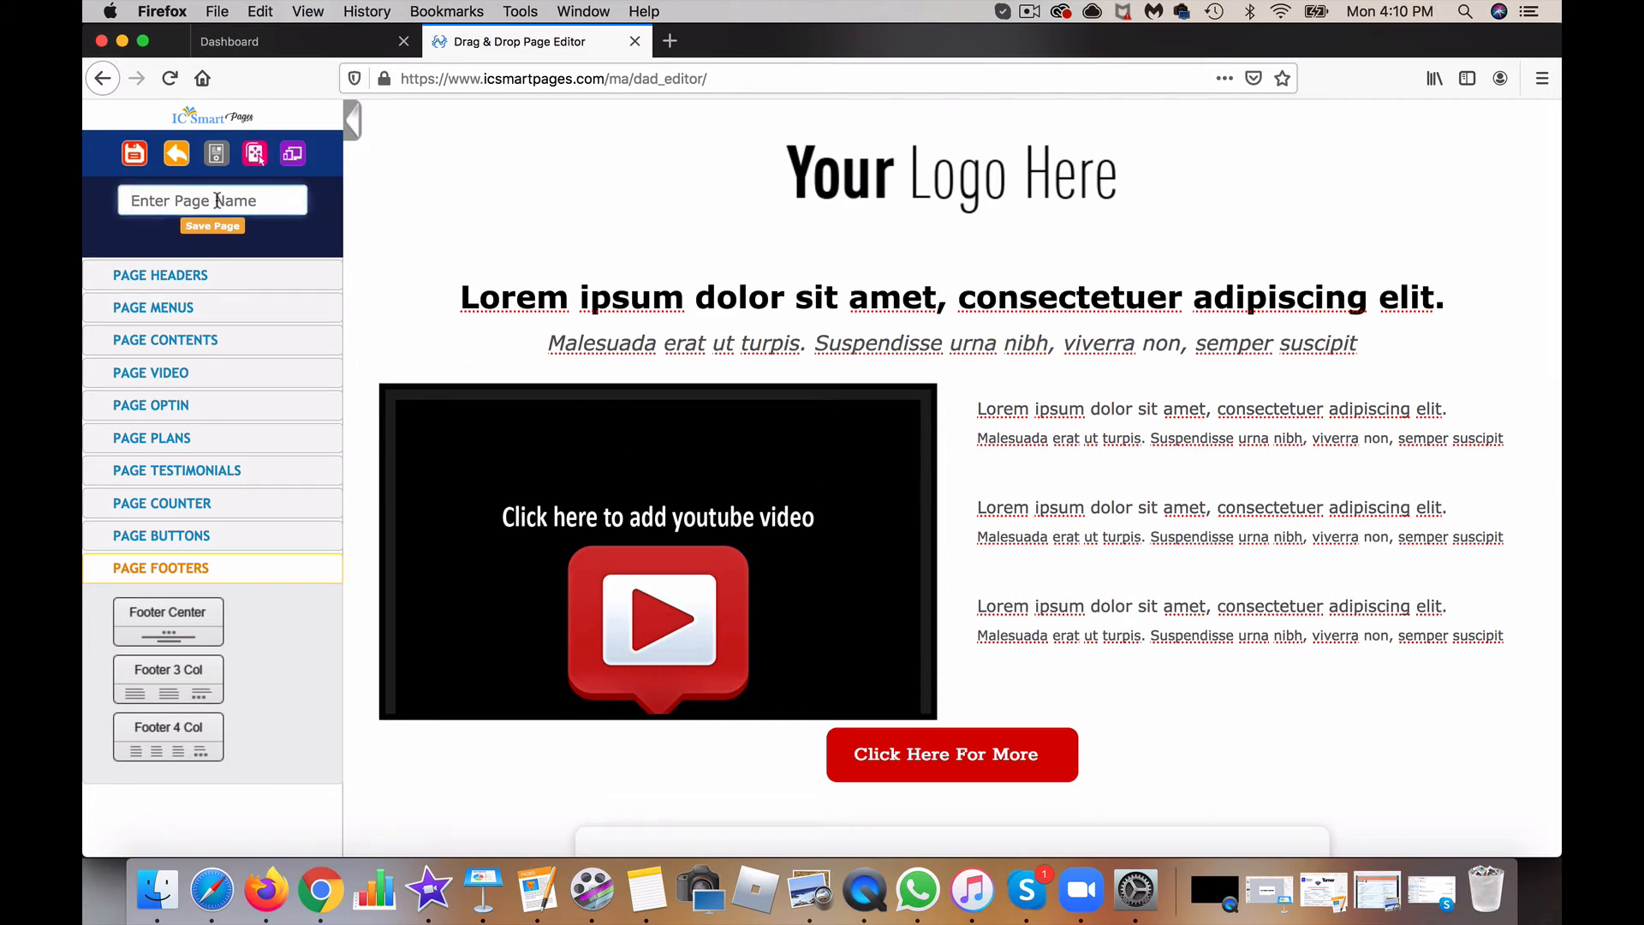
text(Drag & Drop)
click(204, 227)
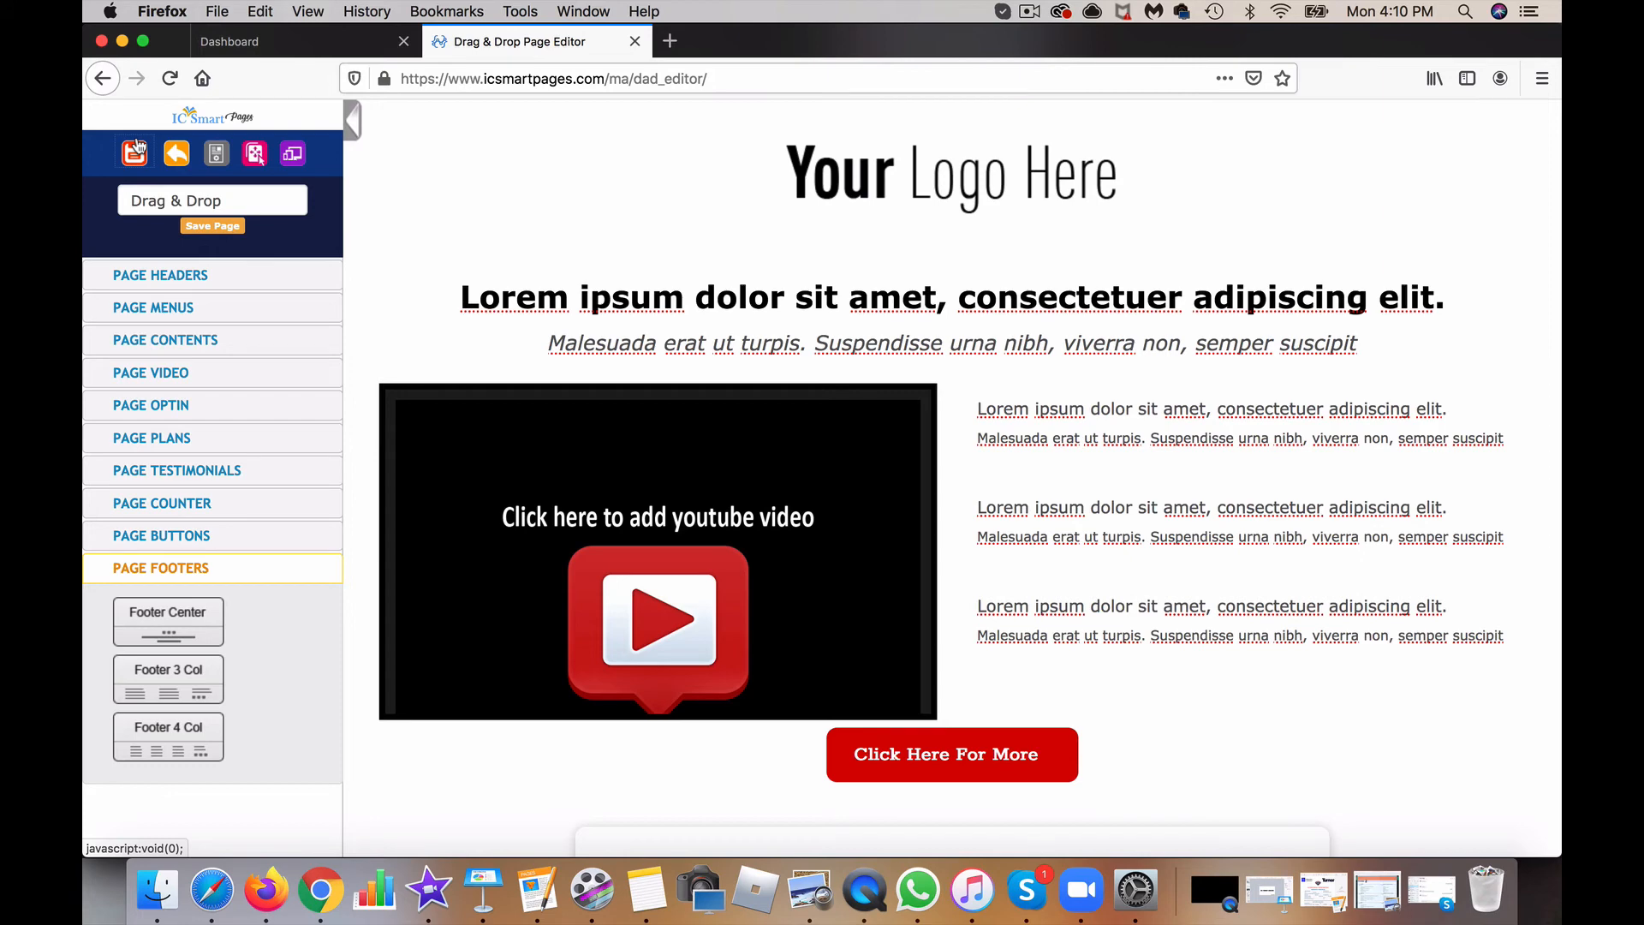
Step: Check the page properties and the iPhone, iPad and desktop previews, and return to block editing
click(216, 156)
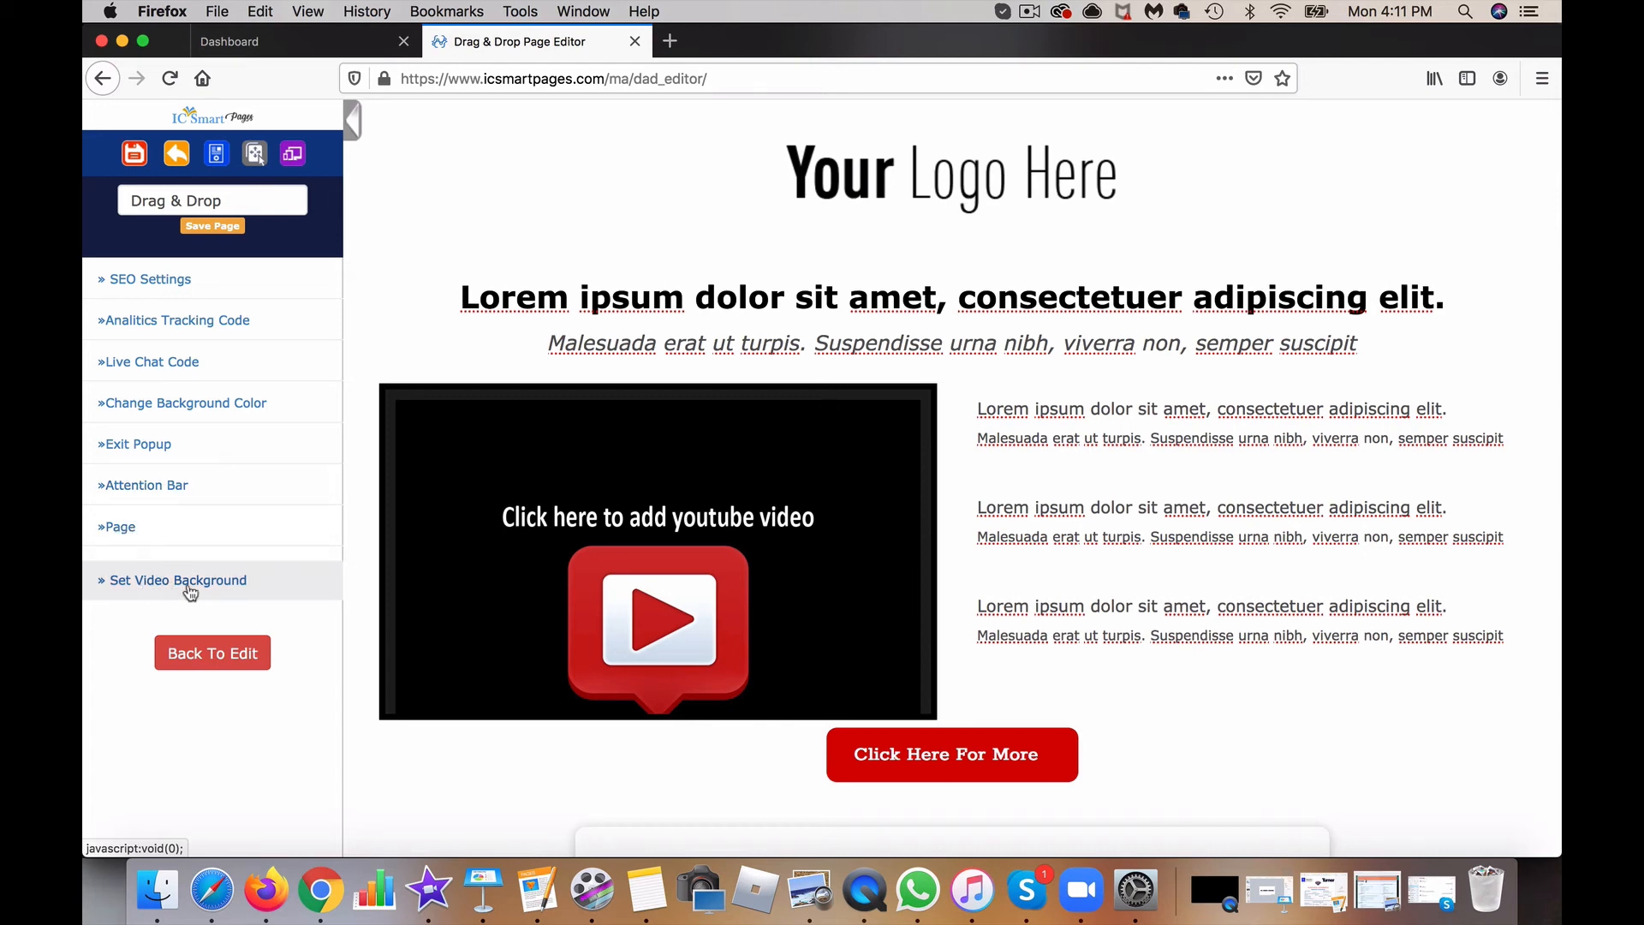
click(291, 157)
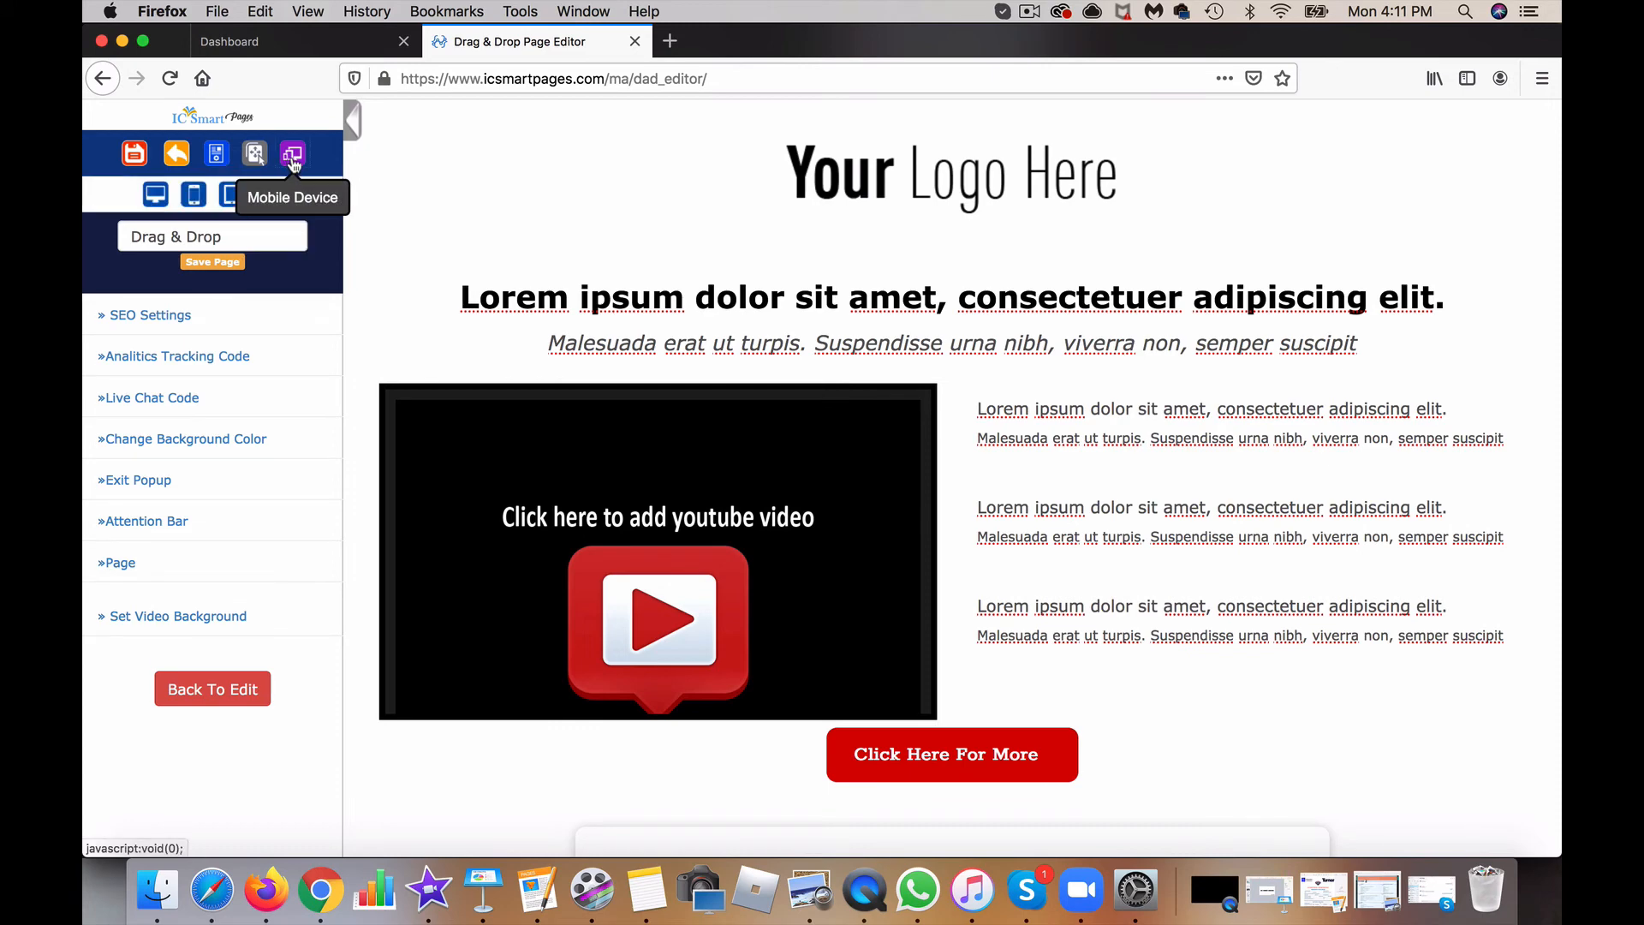
click(195, 206)
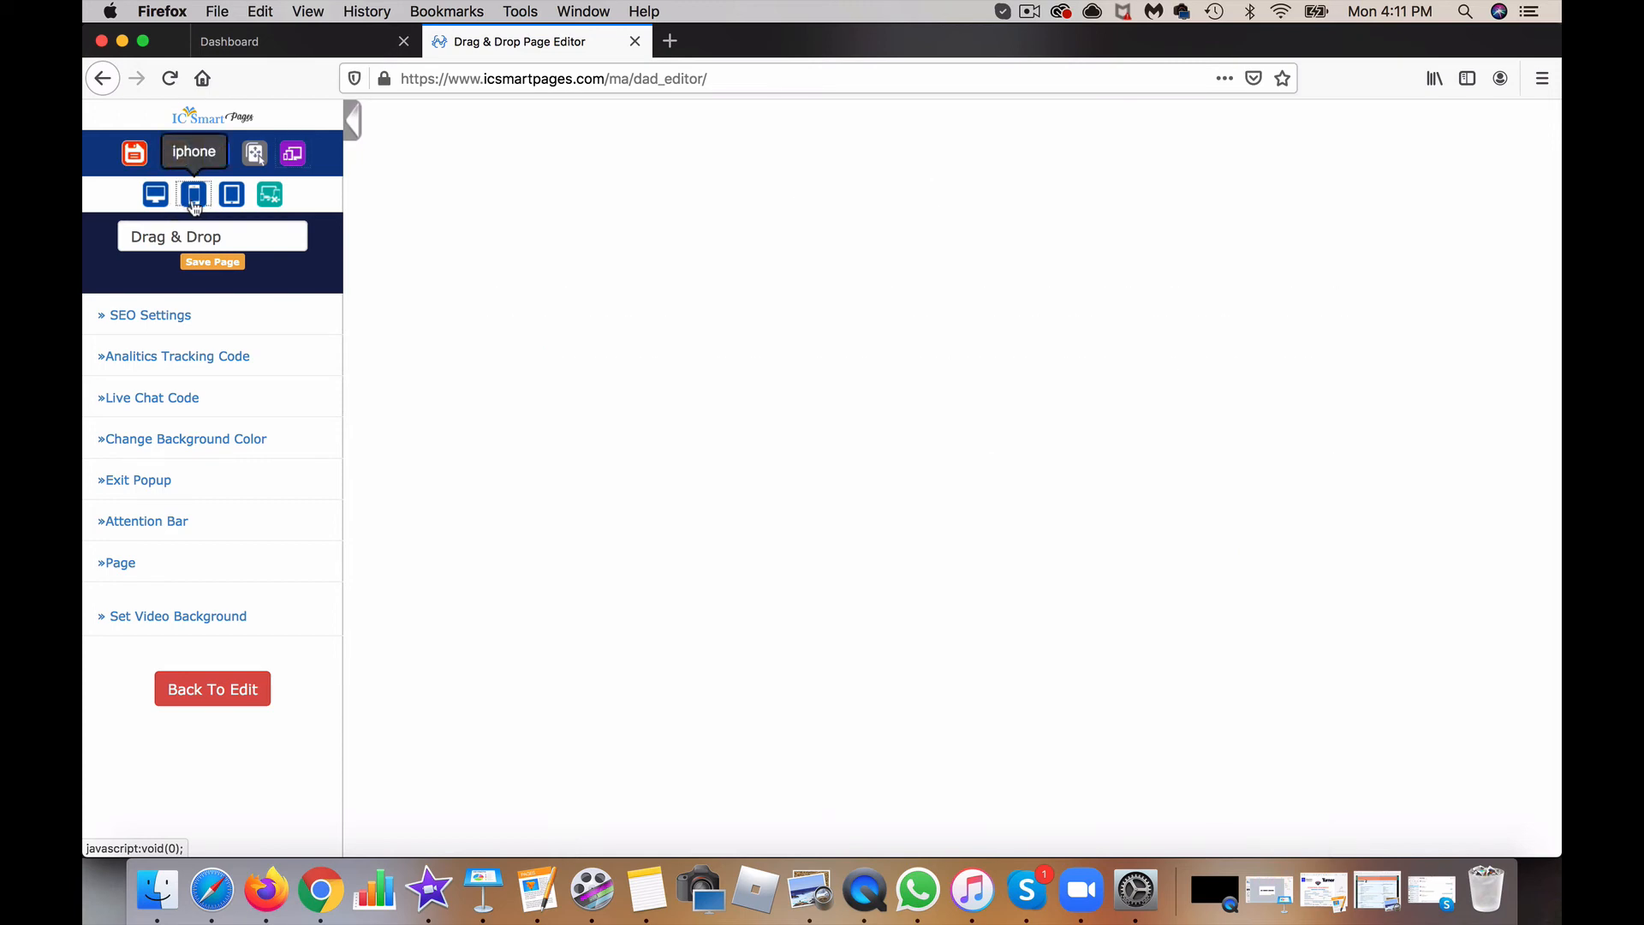
click(222, 203)
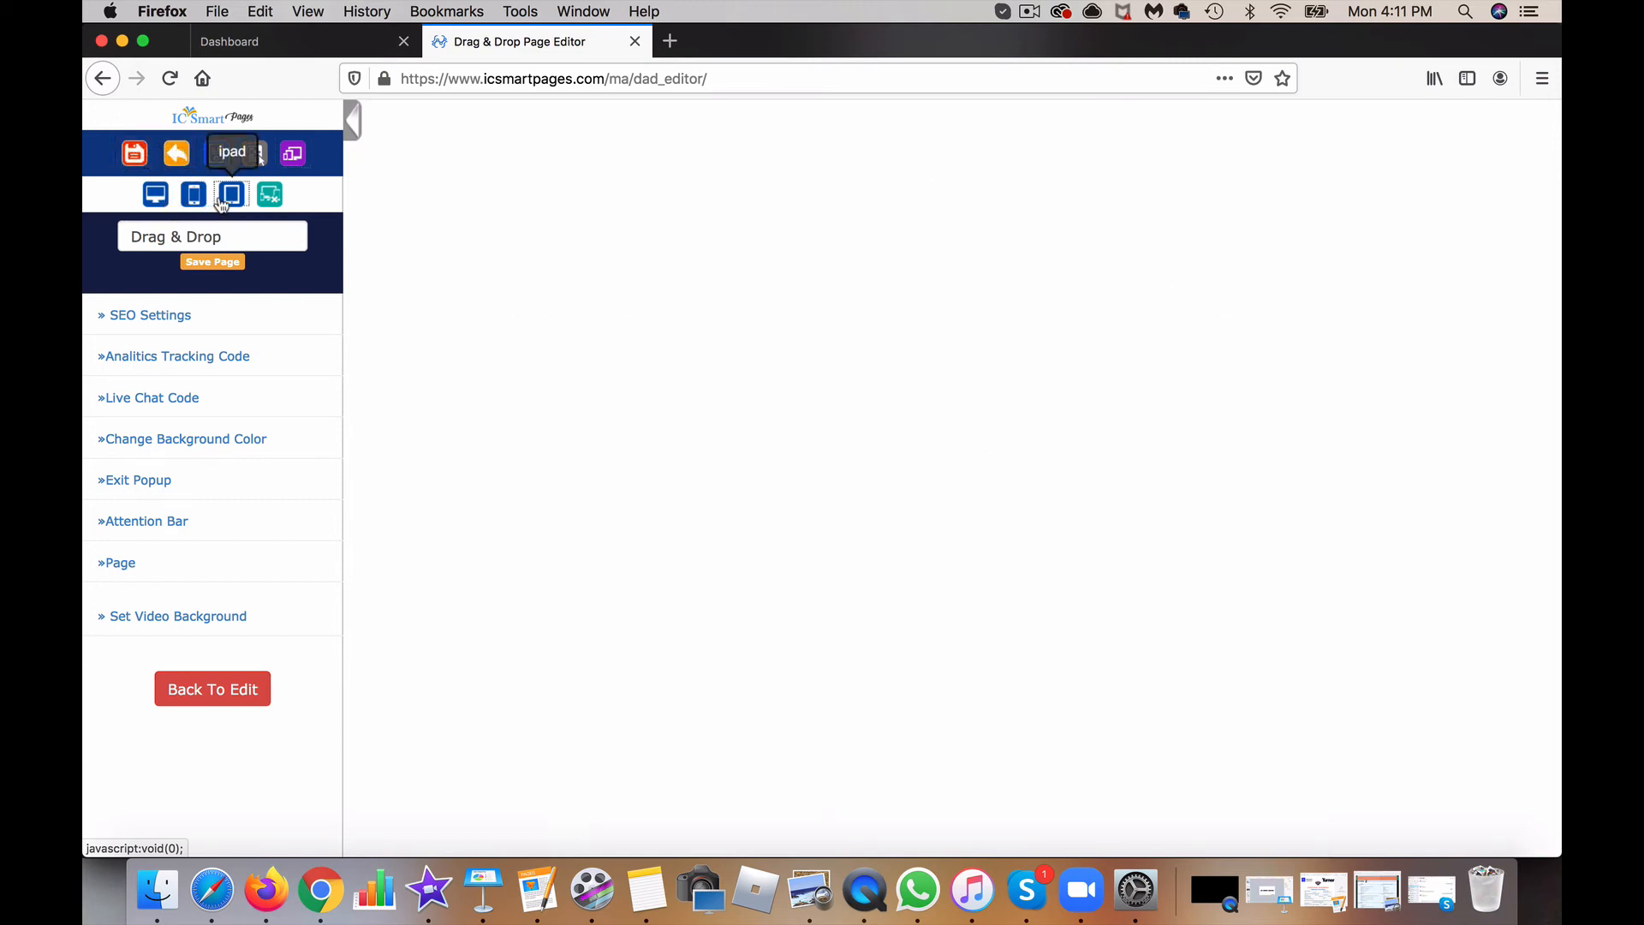
click(155, 195)
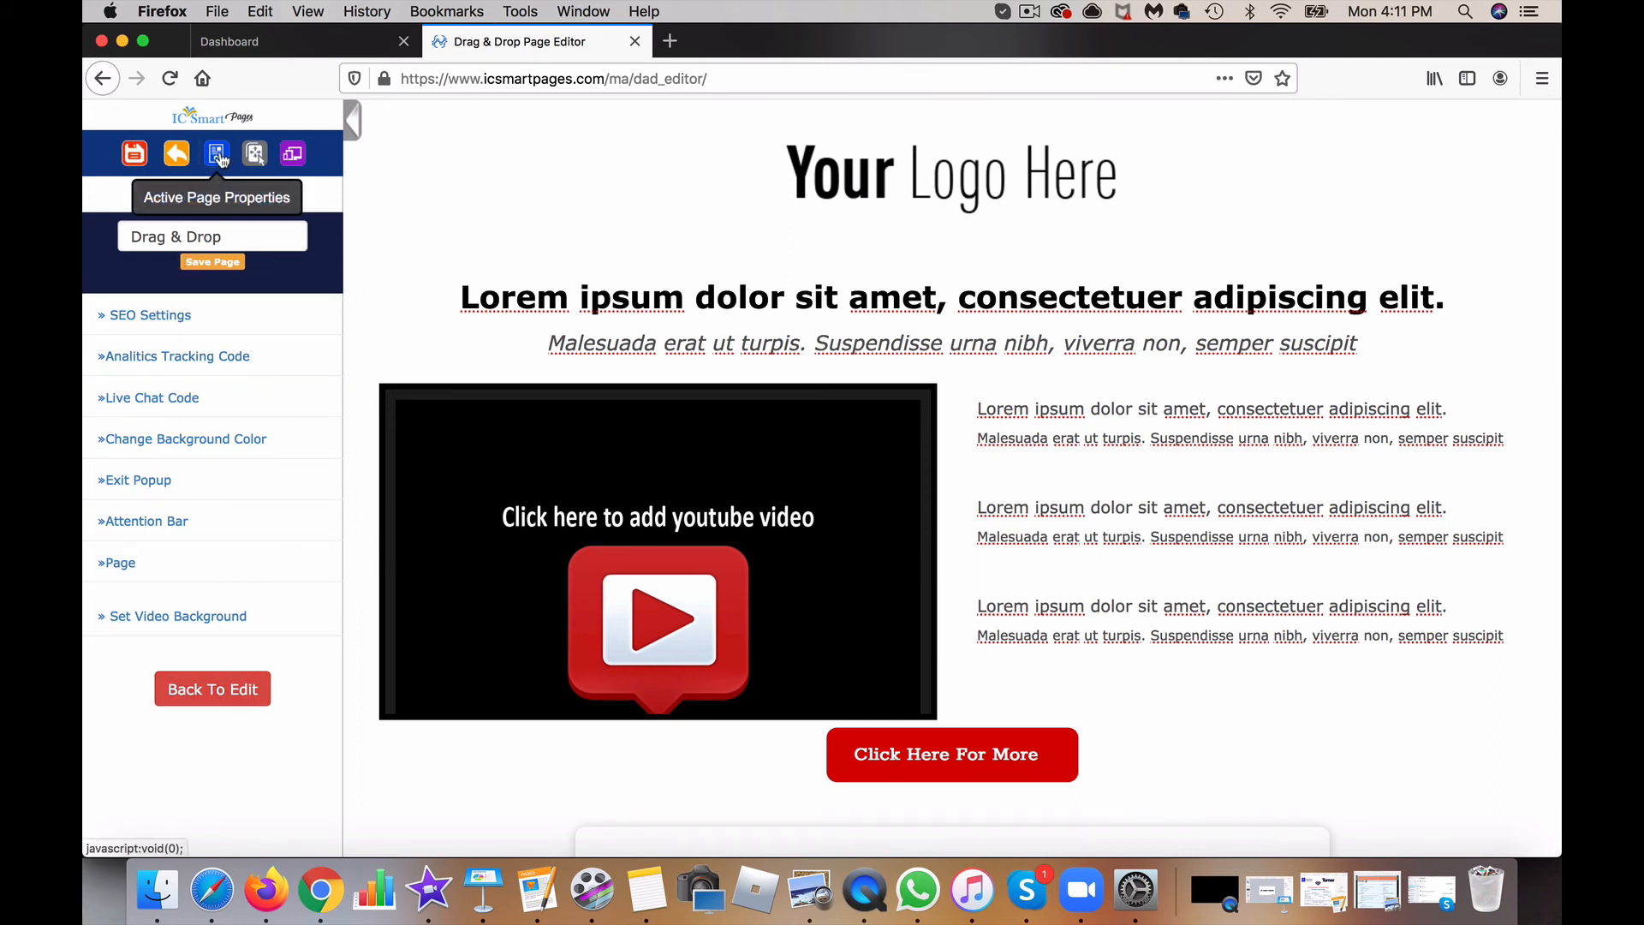
click(225, 698)
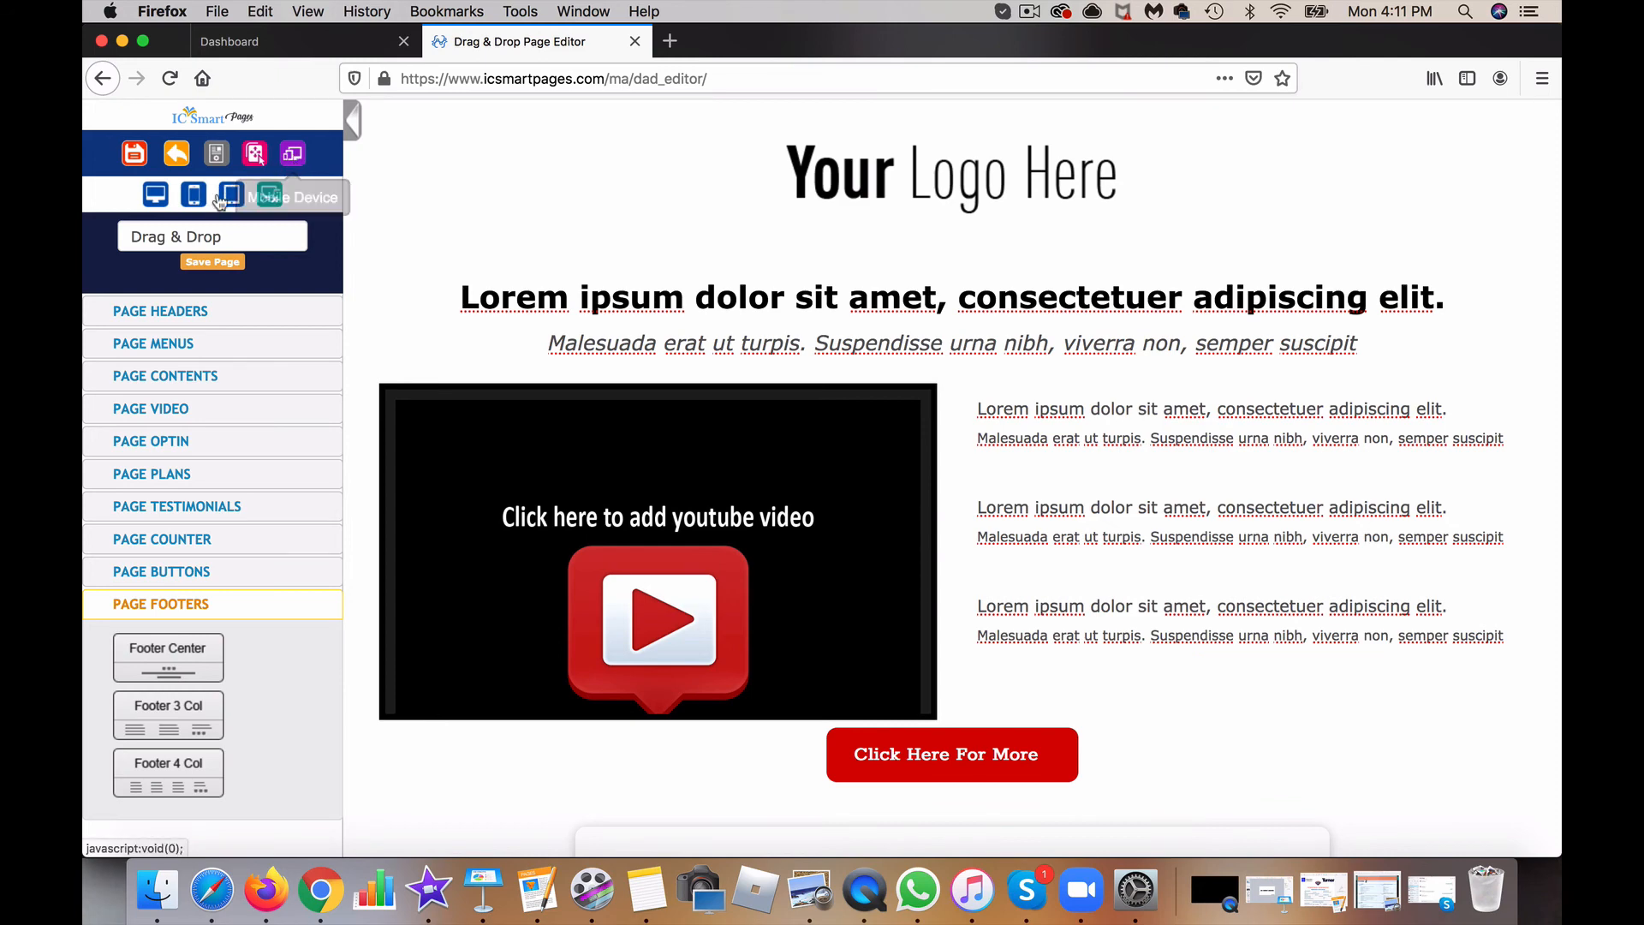
scroll(257, 371, down, 15)
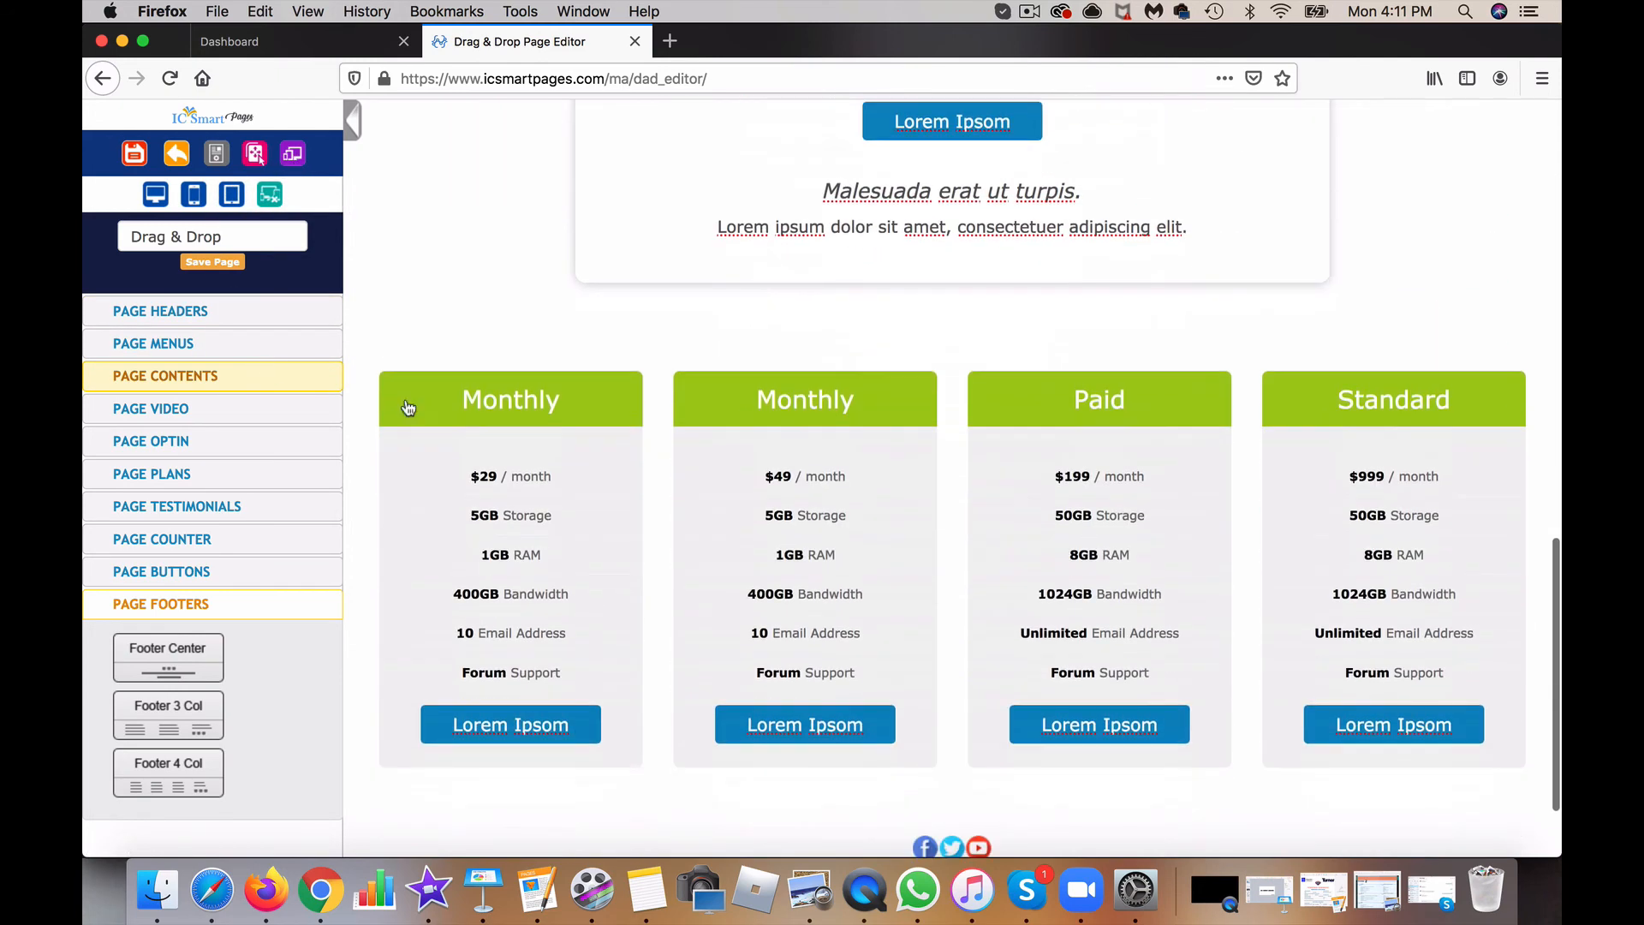
scroll(749, 505, down, 2)
scroll(749, 504, up, 20)
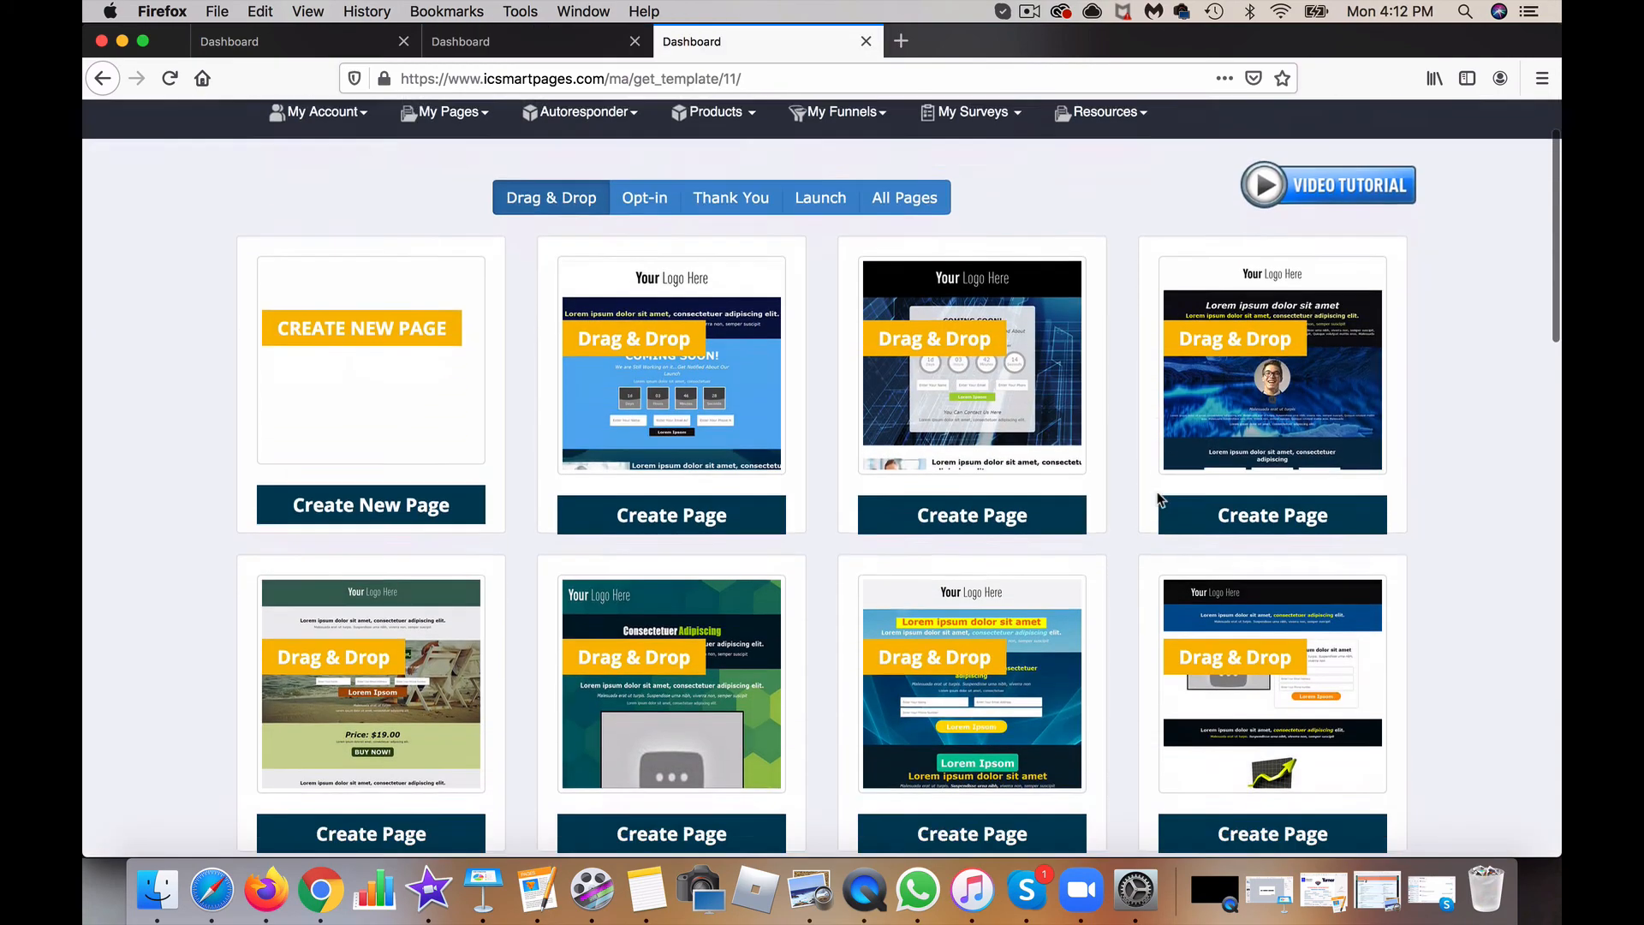
Step: Create a page from the Drag & Drop template with a black logo header, blue headline band and growth-chart image
scroll(1158, 499, down, 8)
scroll(1157, 498, down, 7)
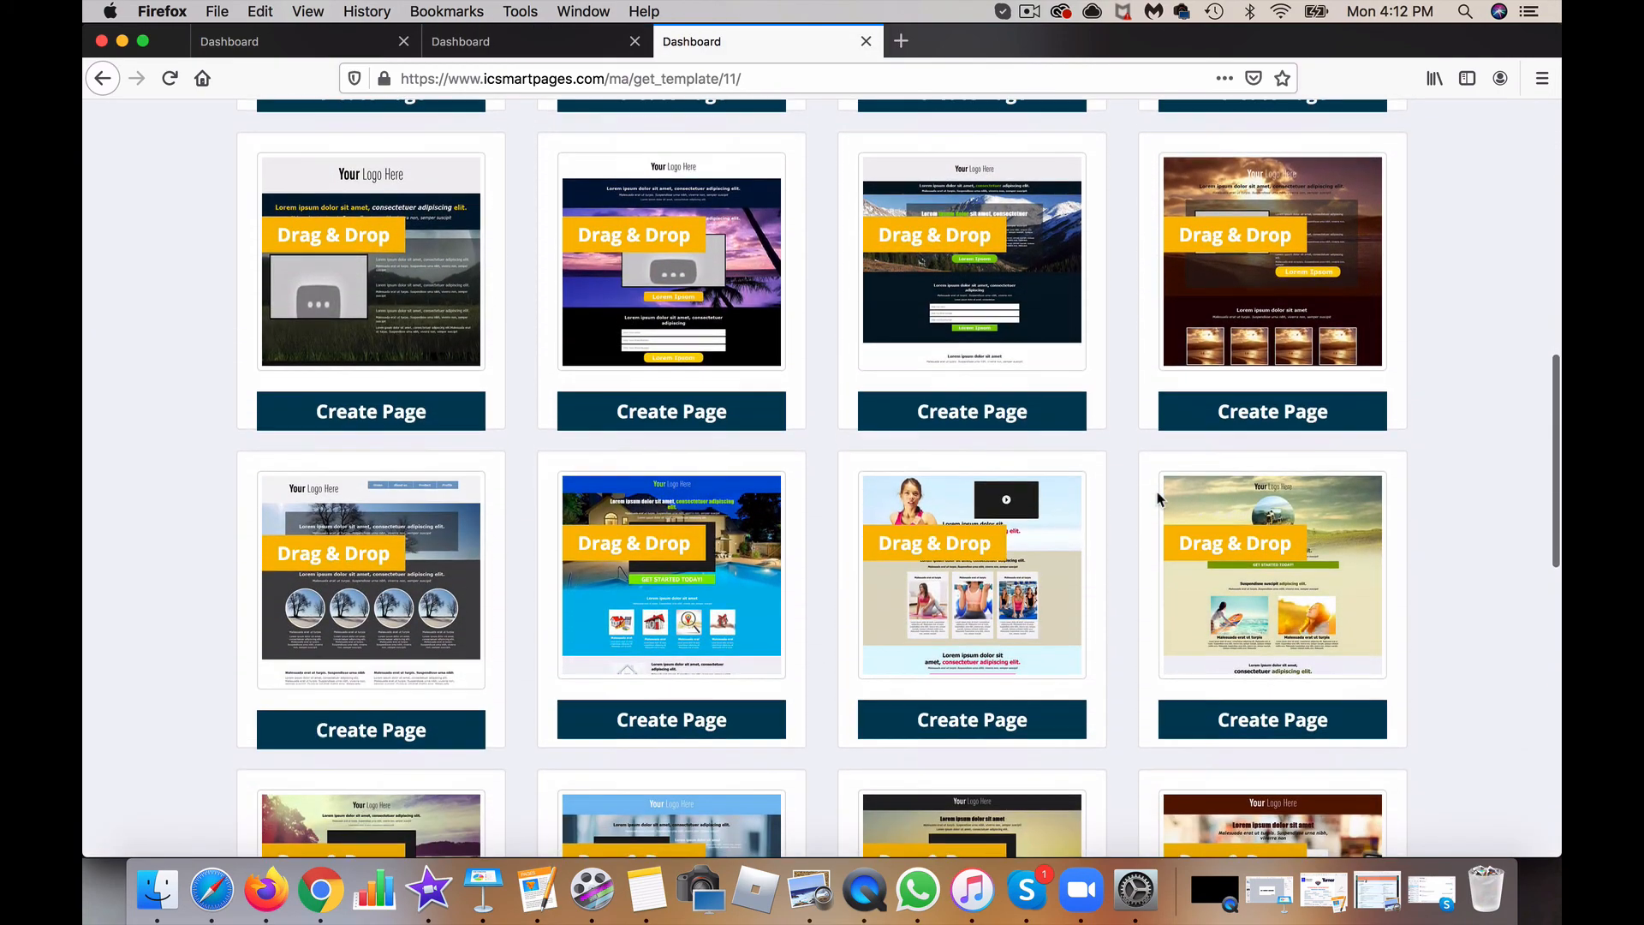
scroll(1157, 499, down, 2)
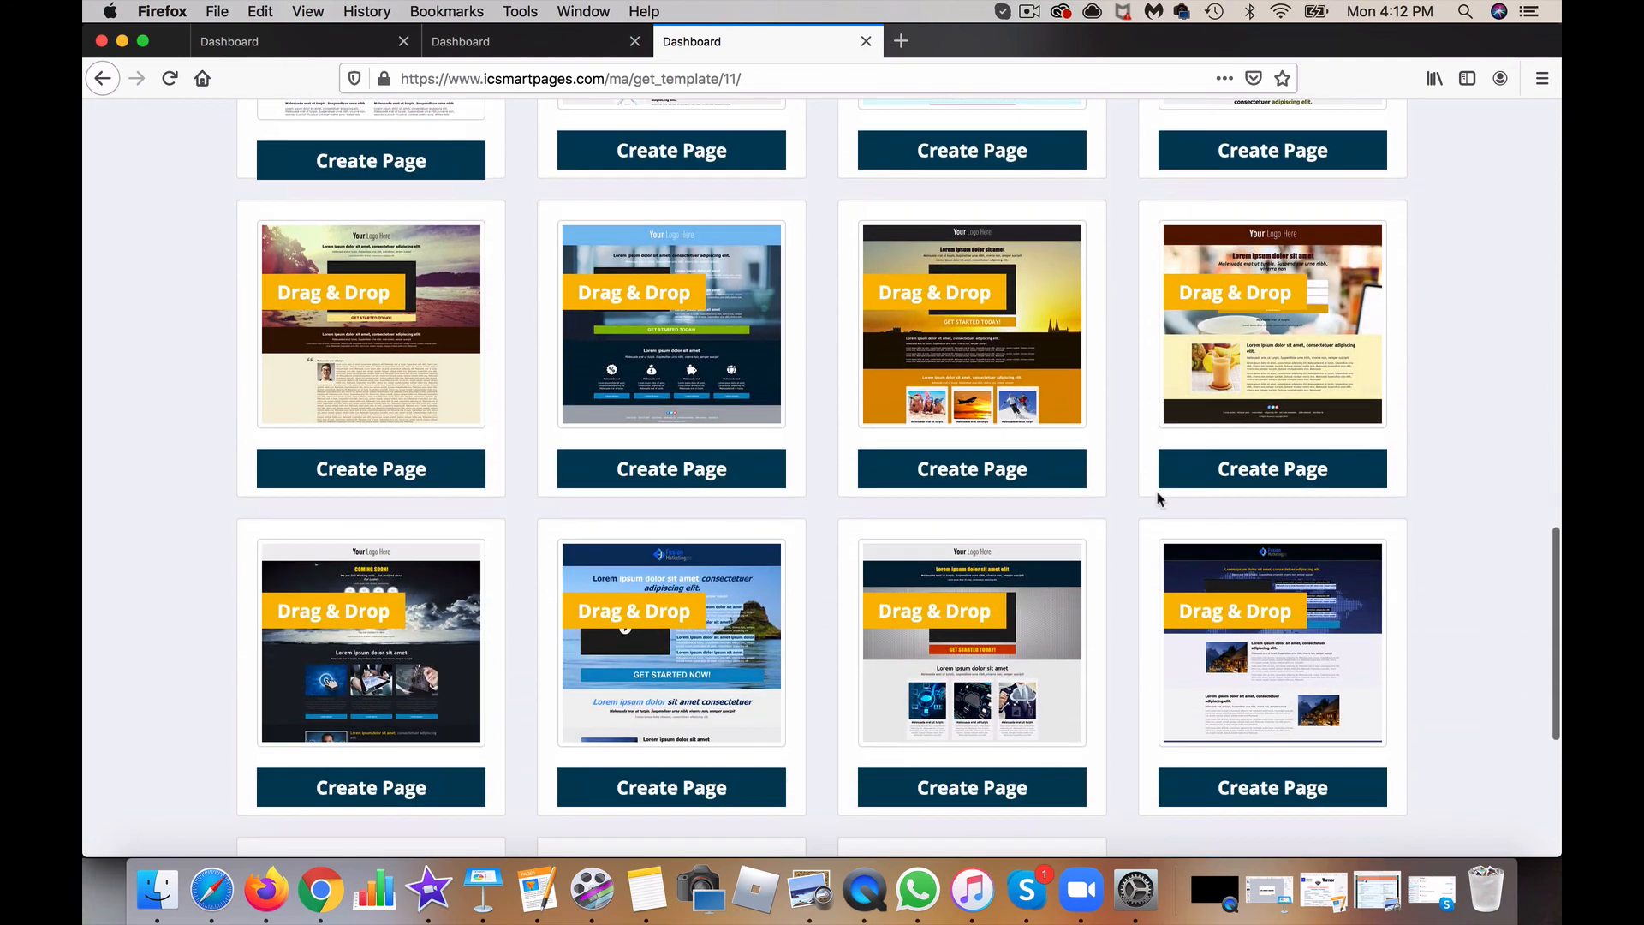
scroll(1158, 498, up, 7)
scroll(1157, 498, up, 6)
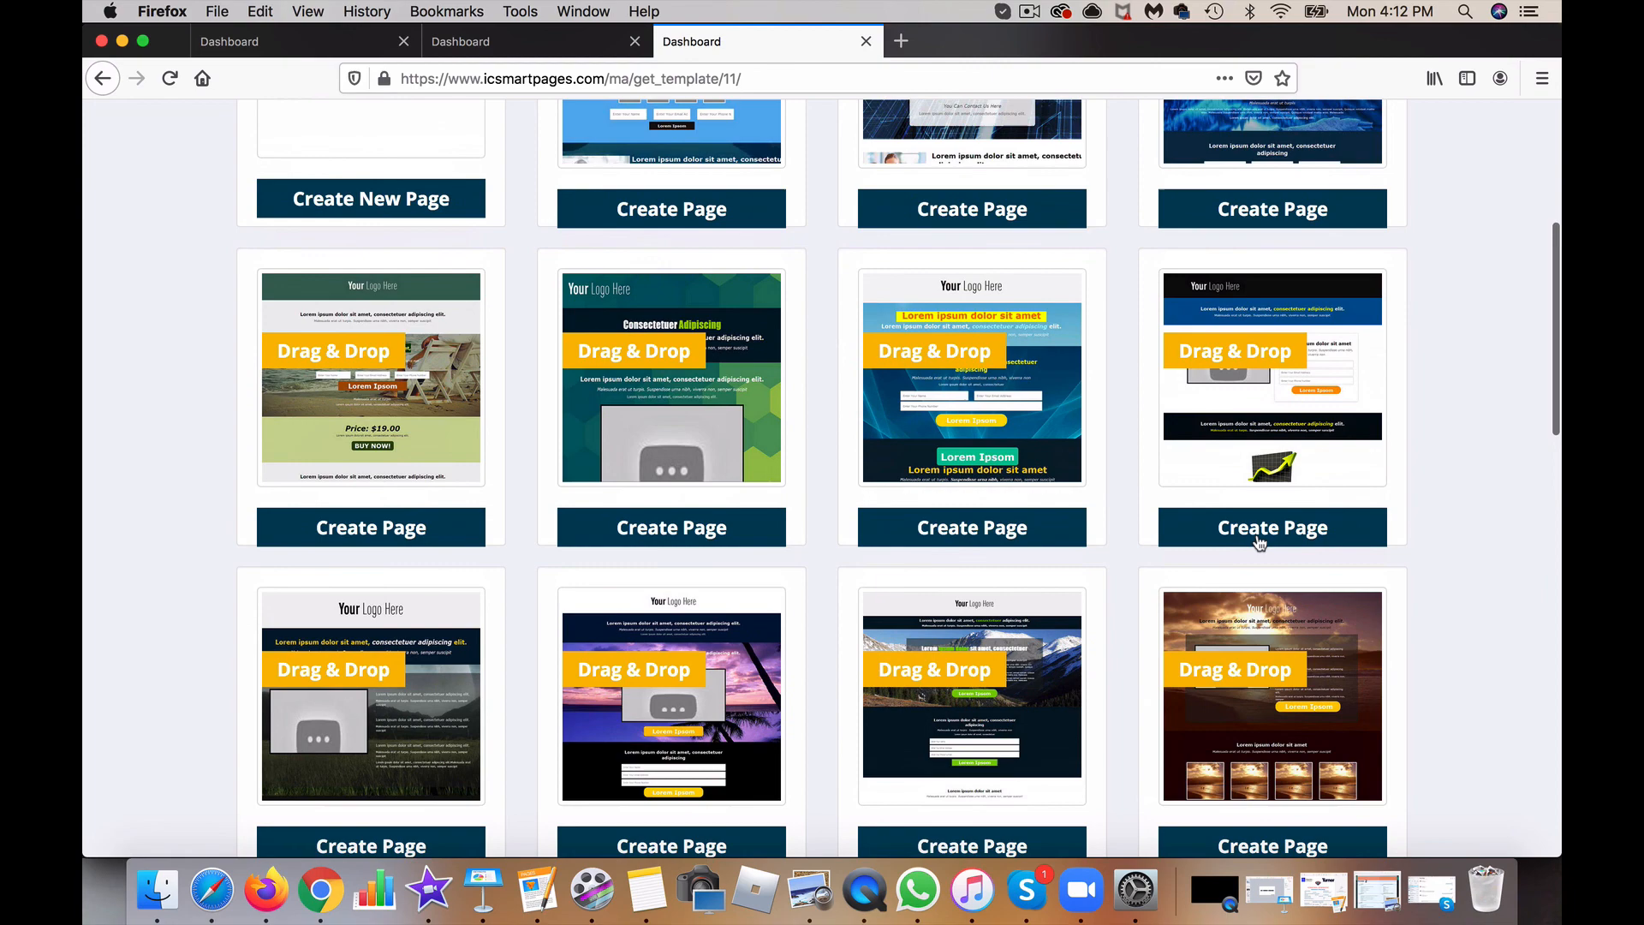
click(1259, 540)
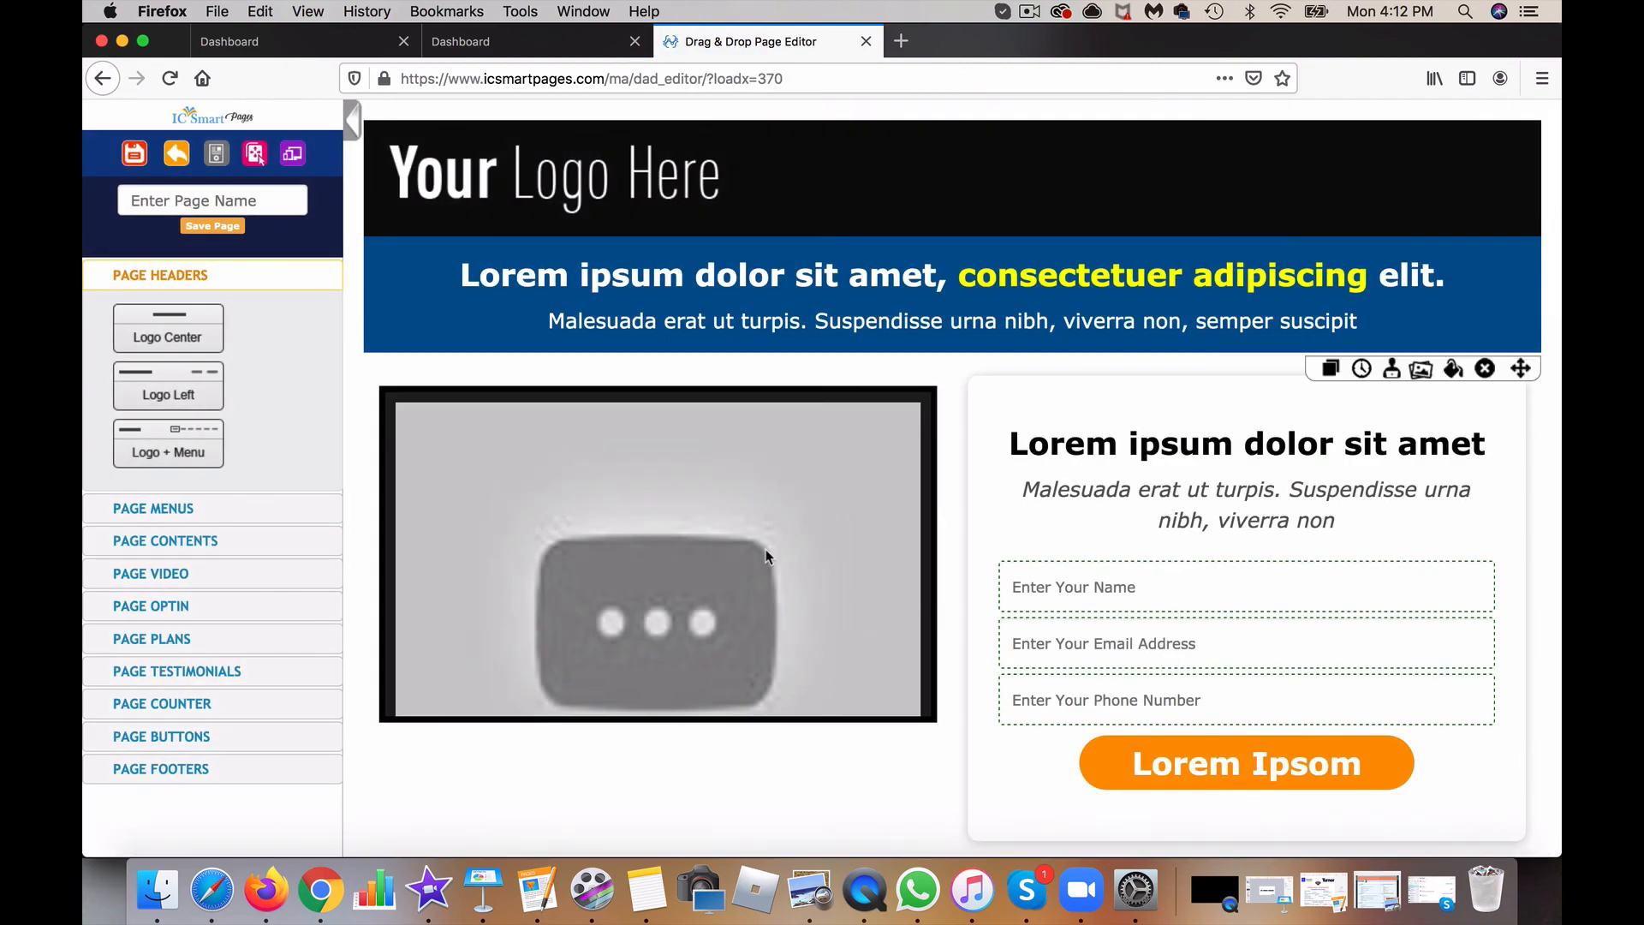
Step: Review the template page and view its opt-in form and YouTube video settings, closing them without changes
scroll(855, 498, down, 3)
scroll(1120, 614, down, 15)
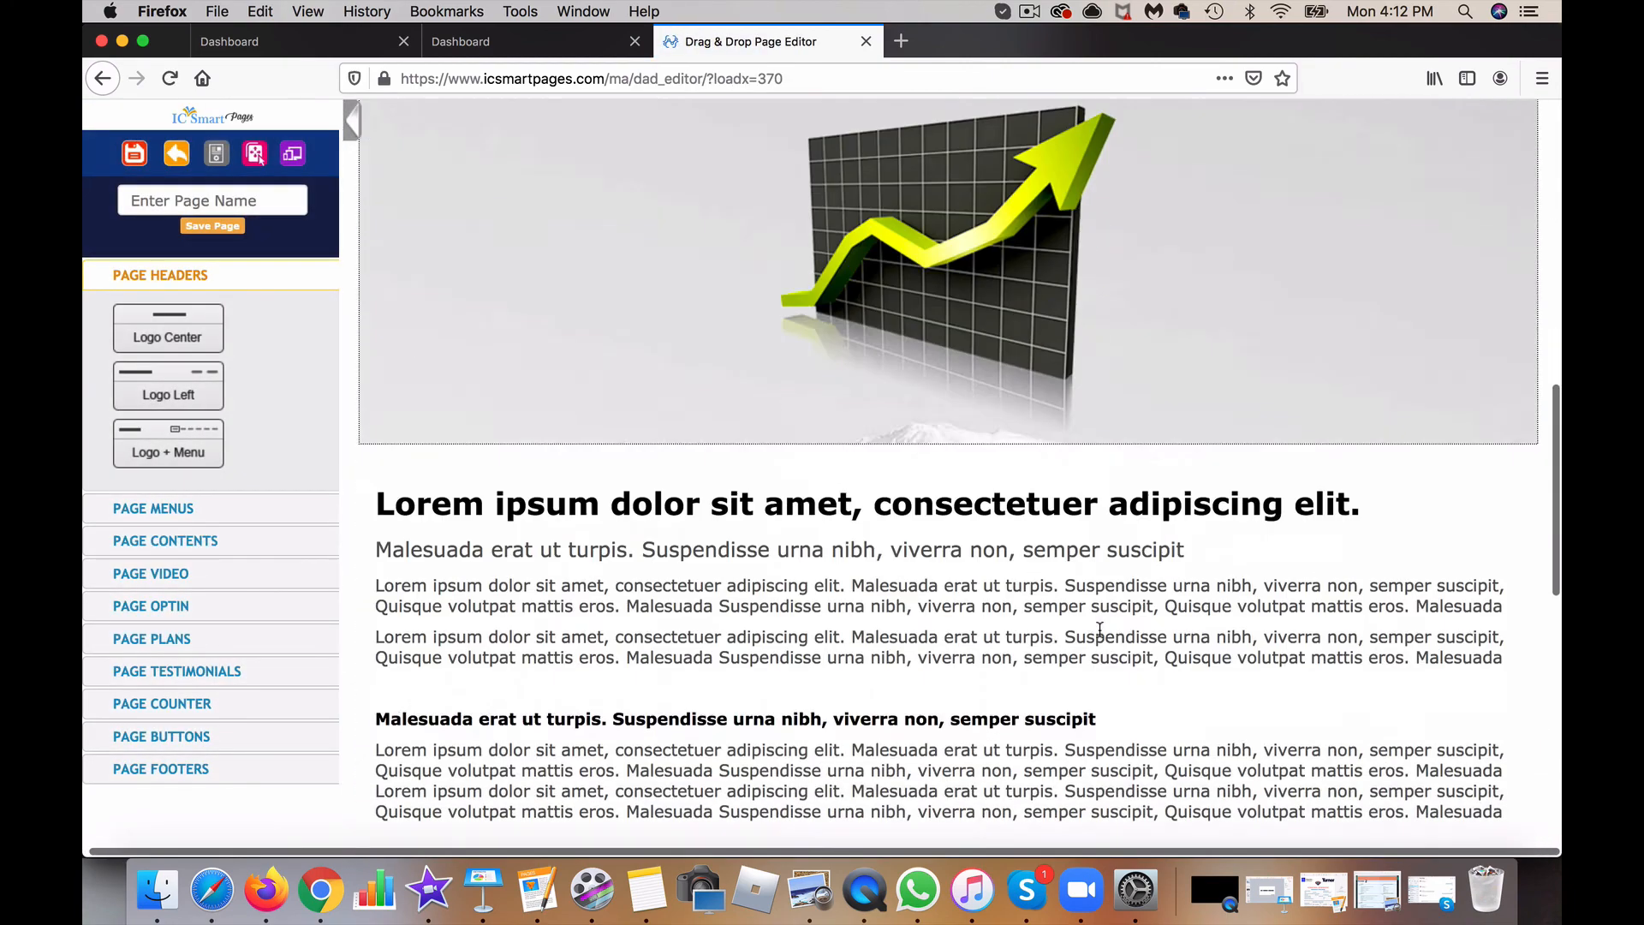
scroll(1100, 630, up, 4)
scroll(1100, 630, up, 15)
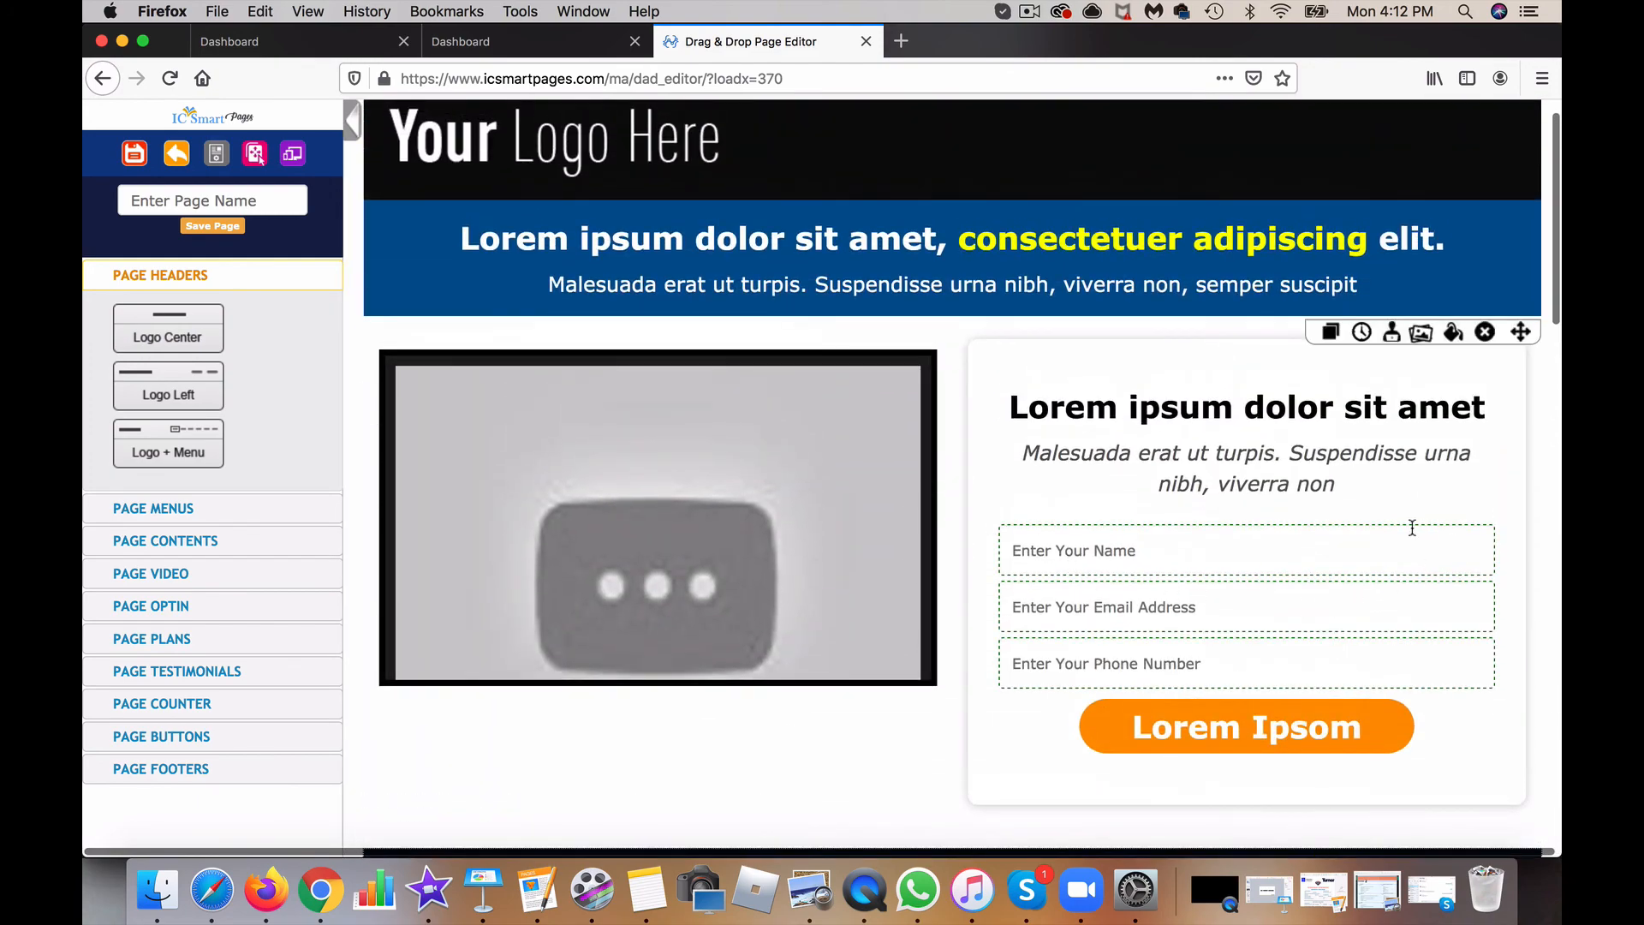
click(1114, 524)
click(1251, 158)
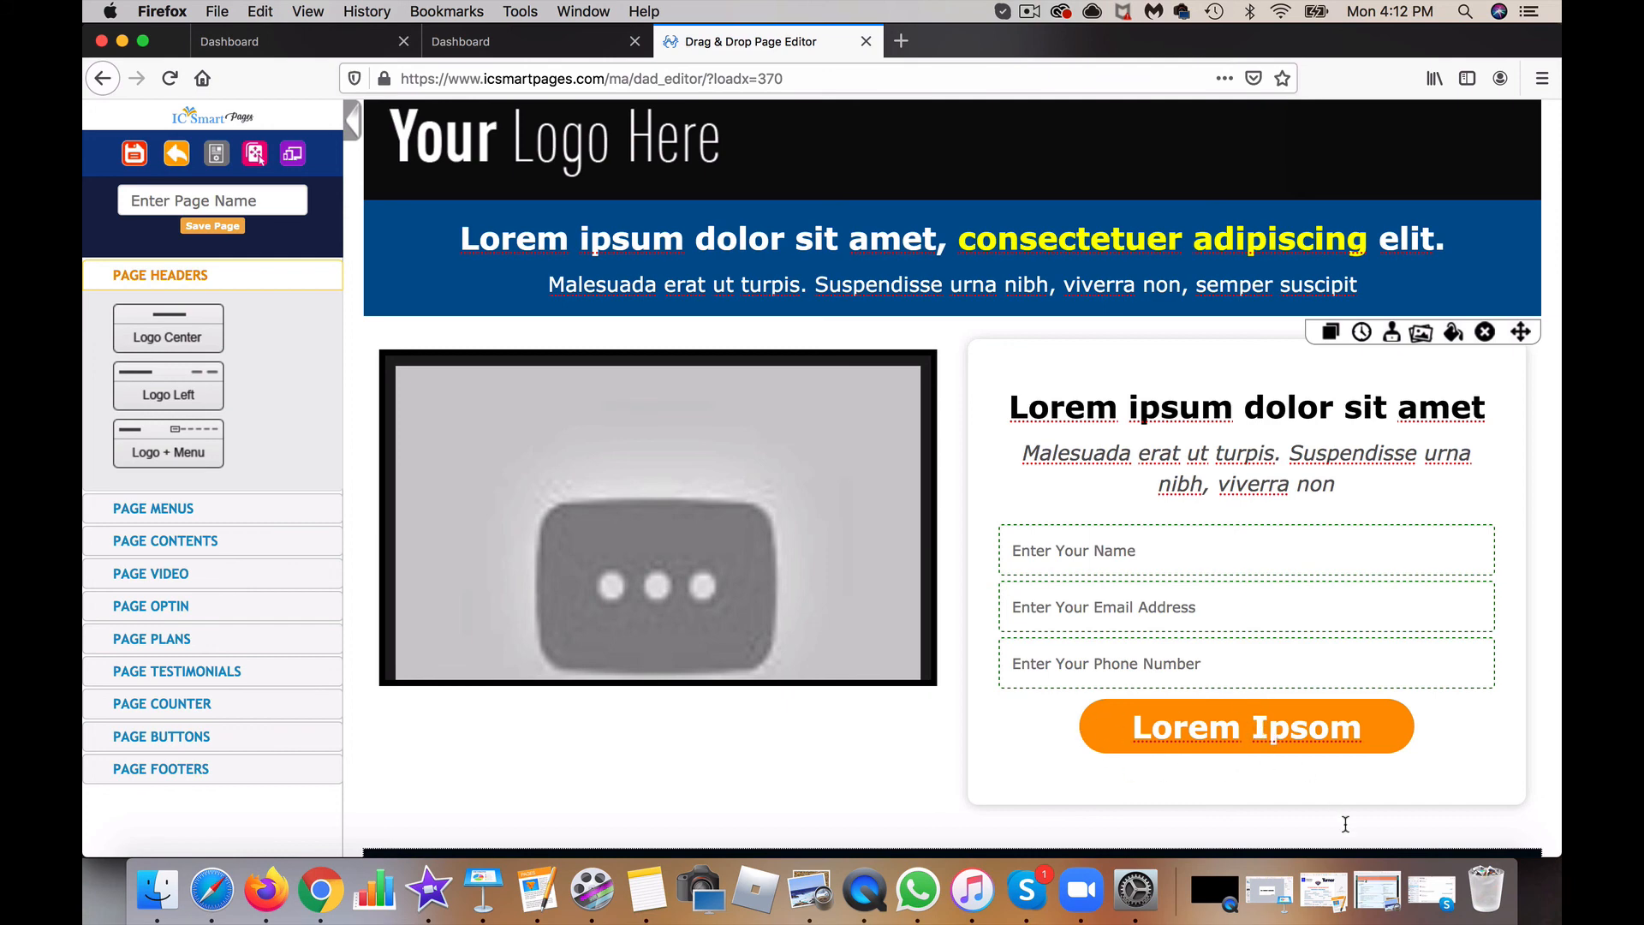
click(607, 496)
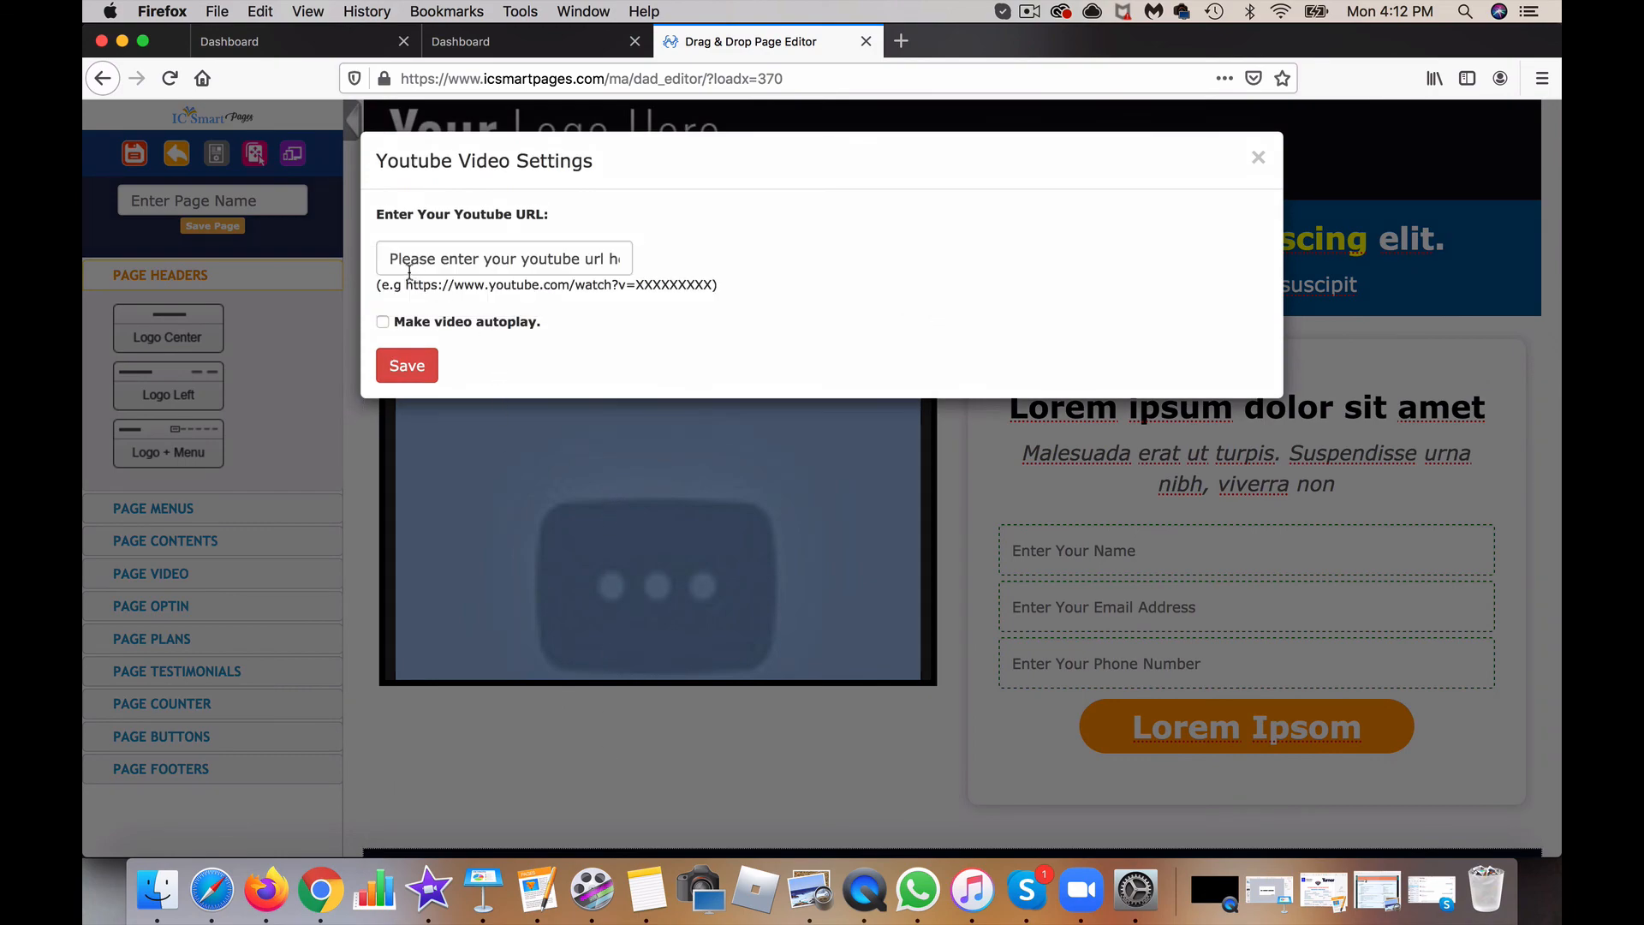
click(585, 704)
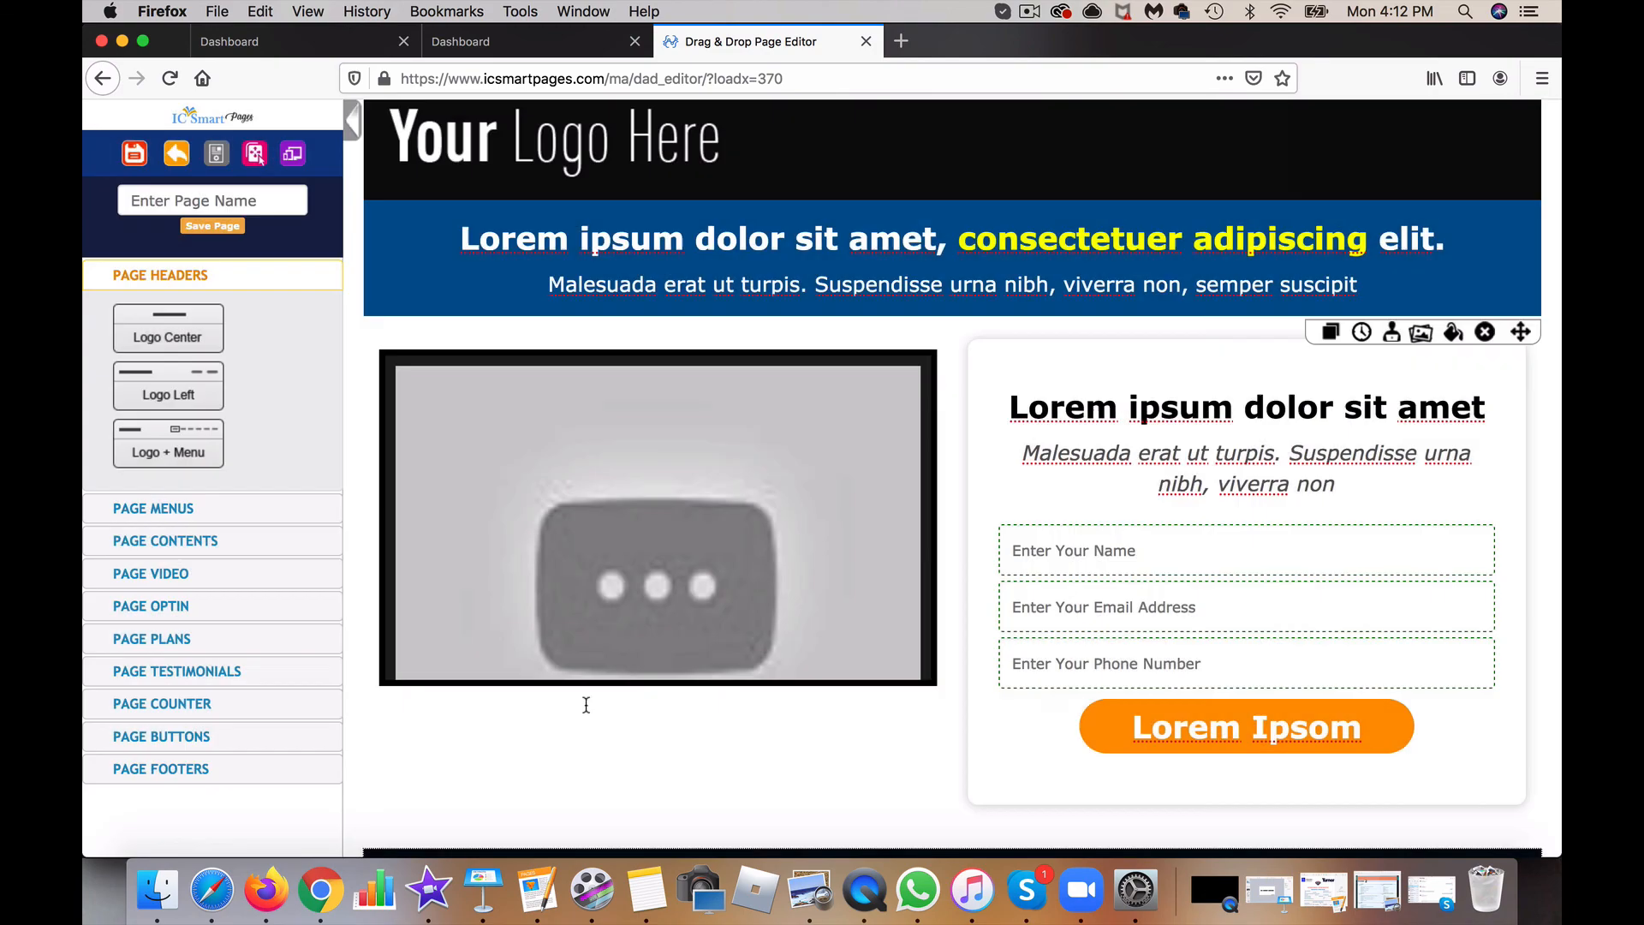
Step: Remove the testimonial block with the round portrait photo above the price section
scroll(589, 707, down, 10)
scroll(592, 716, down, 2)
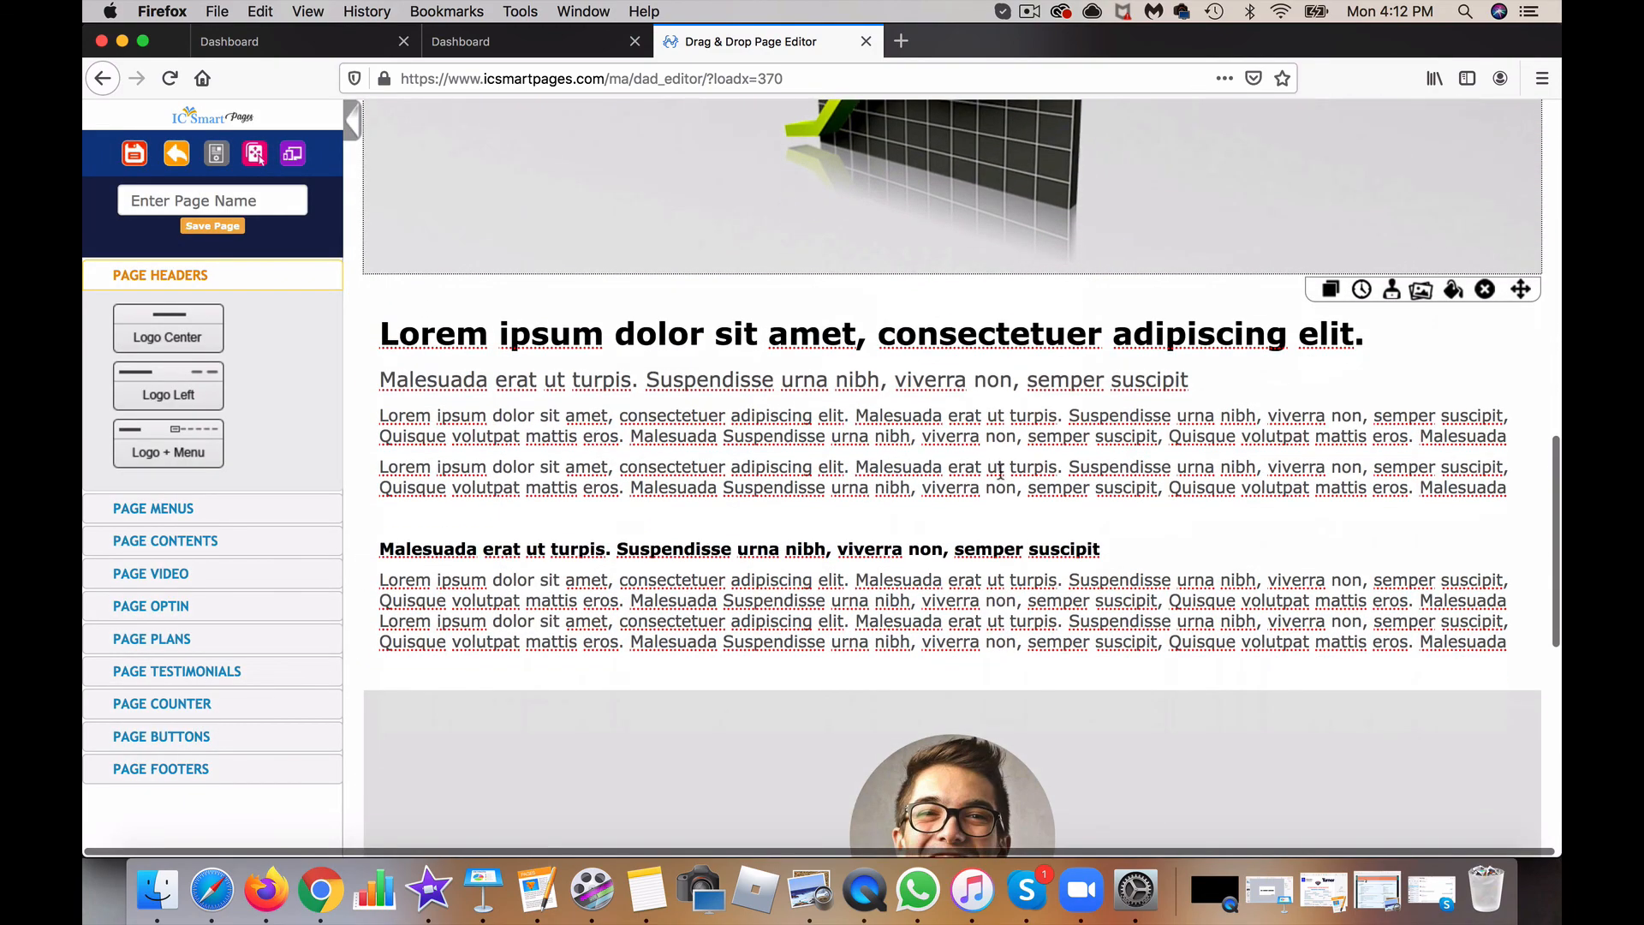
drag(1103, 552, 331, 640)
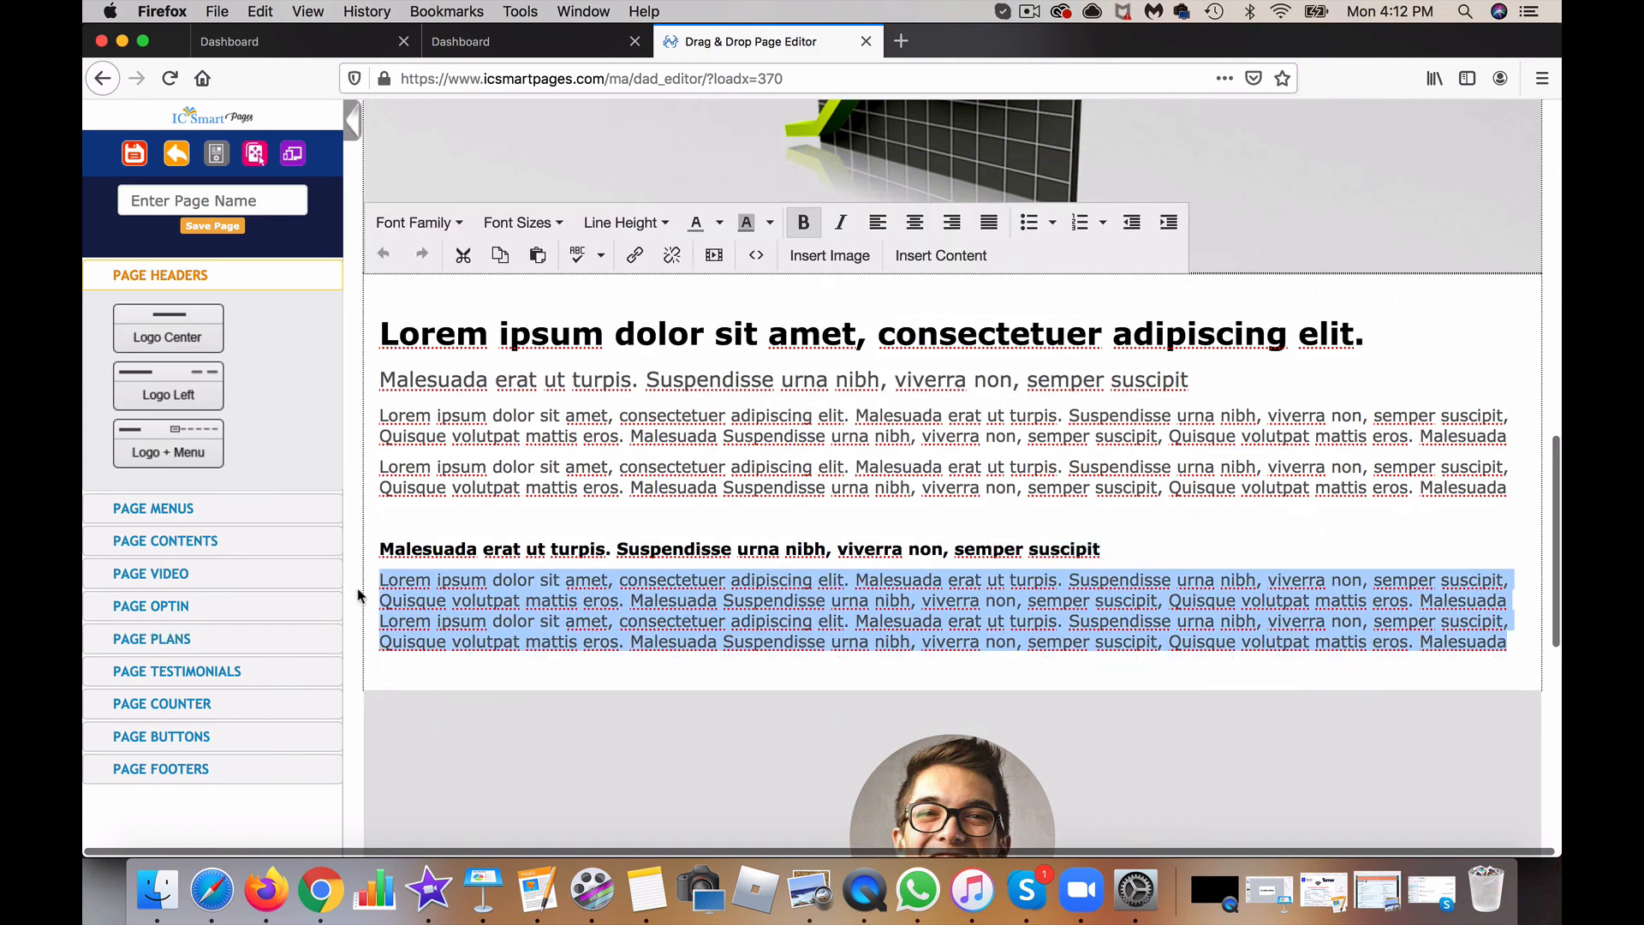
scroll(839, 626, down, 6)
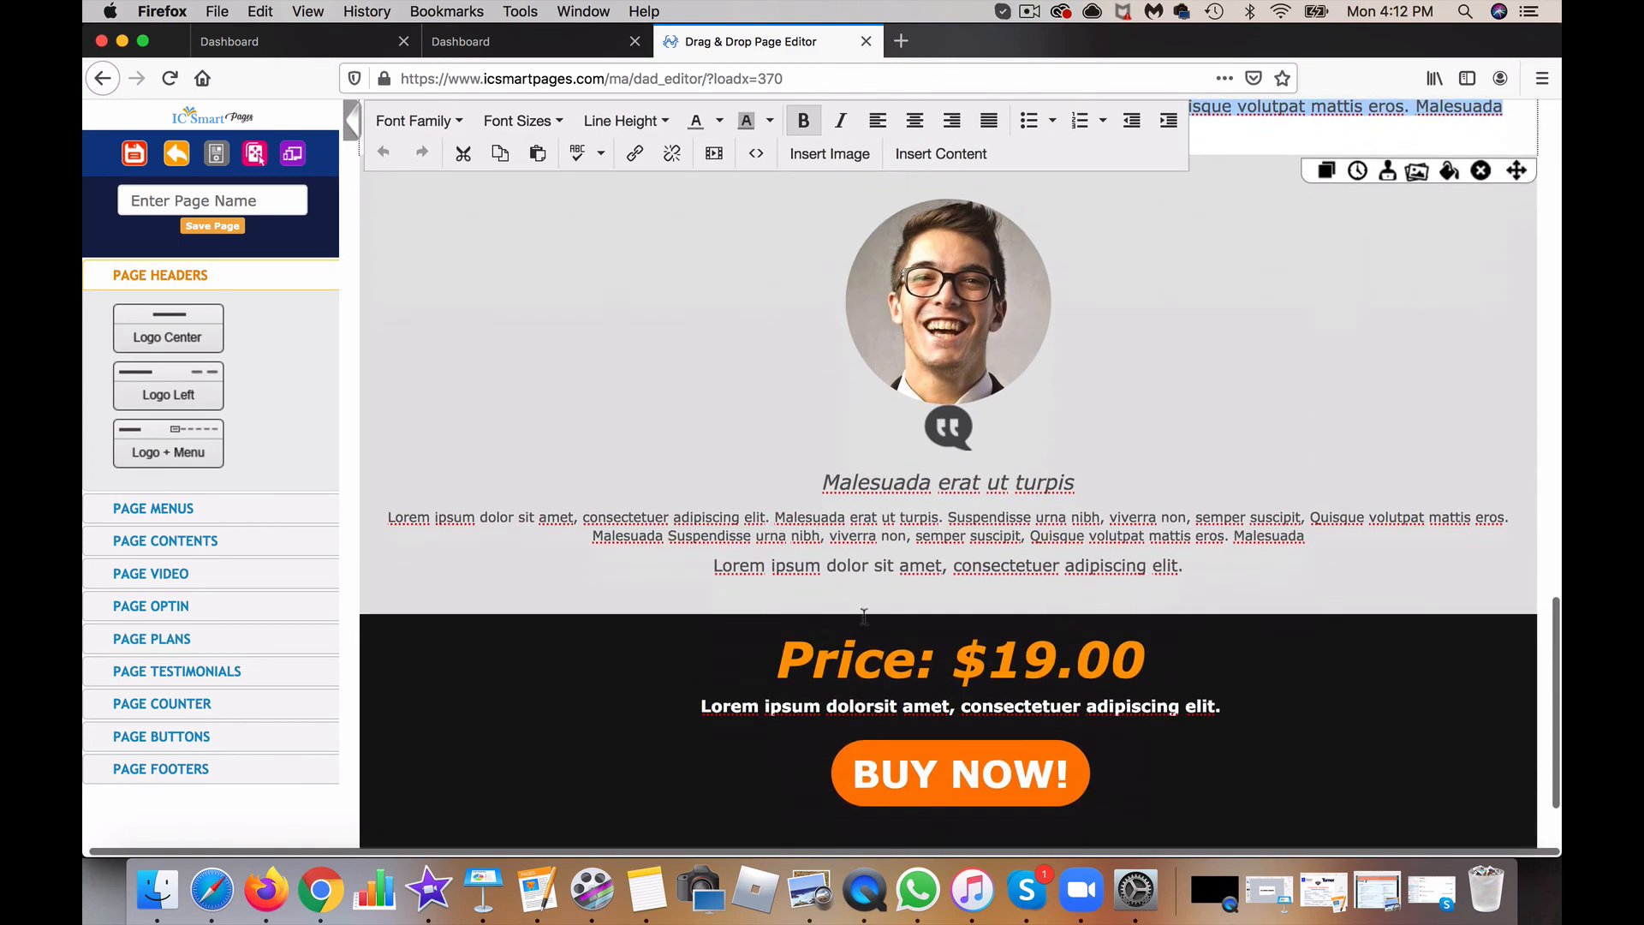
click(997, 332)
scroll(999, 353, down, 1)
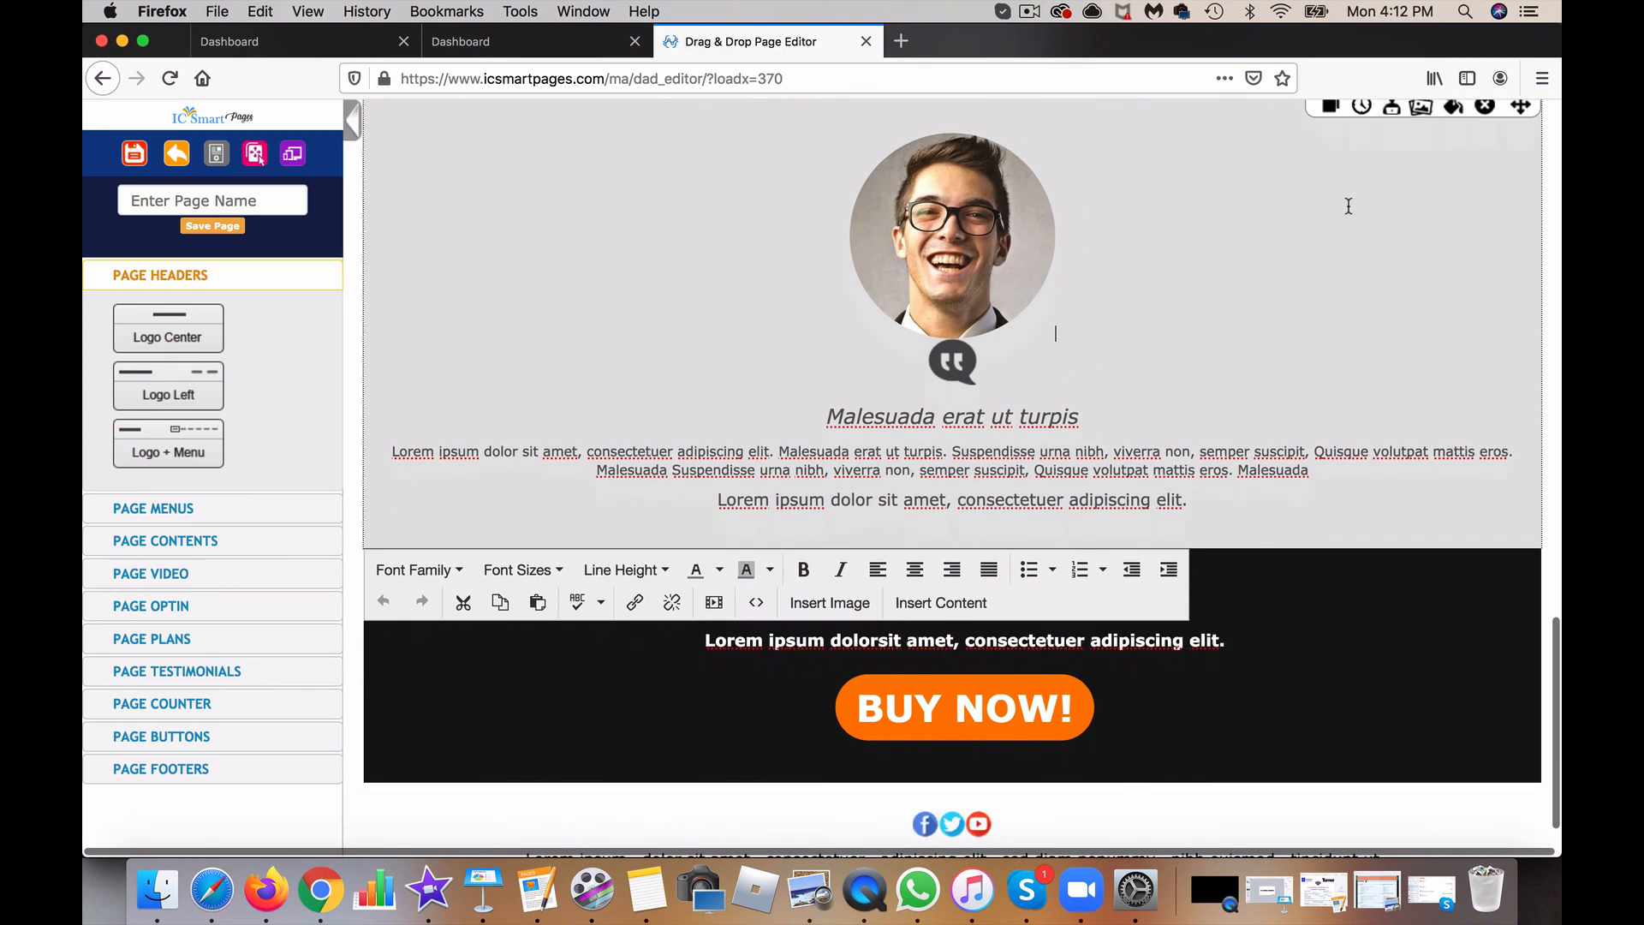
click(1485, 115)
click(1486, 117)
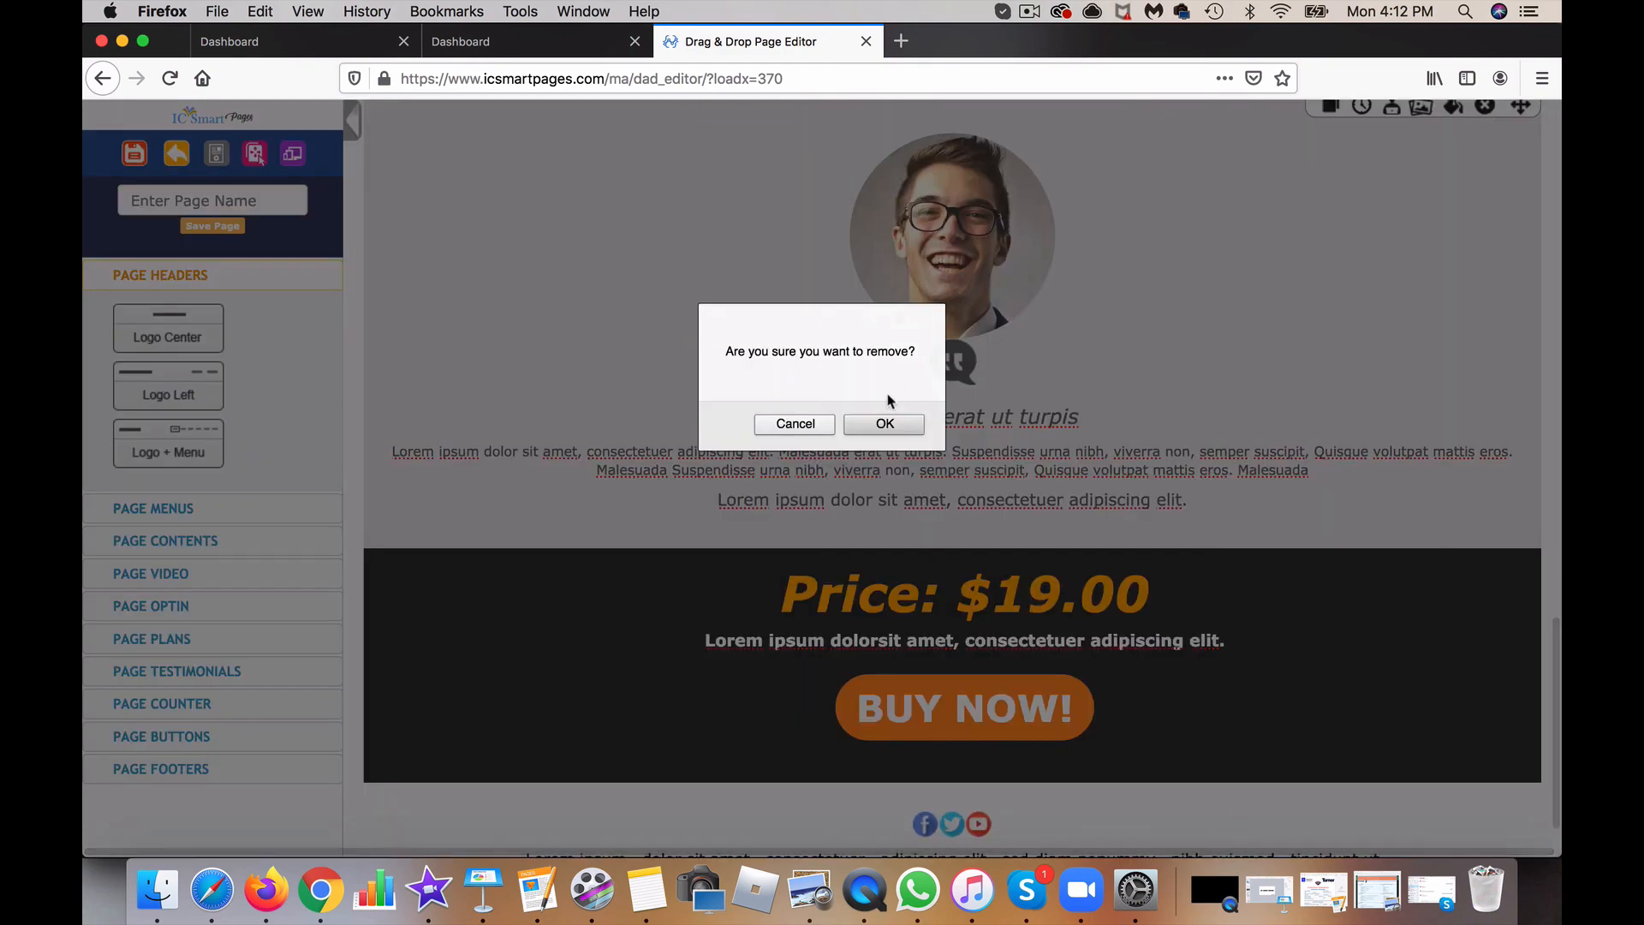
click(881, 422)
scroll(927, 655, down, 1)
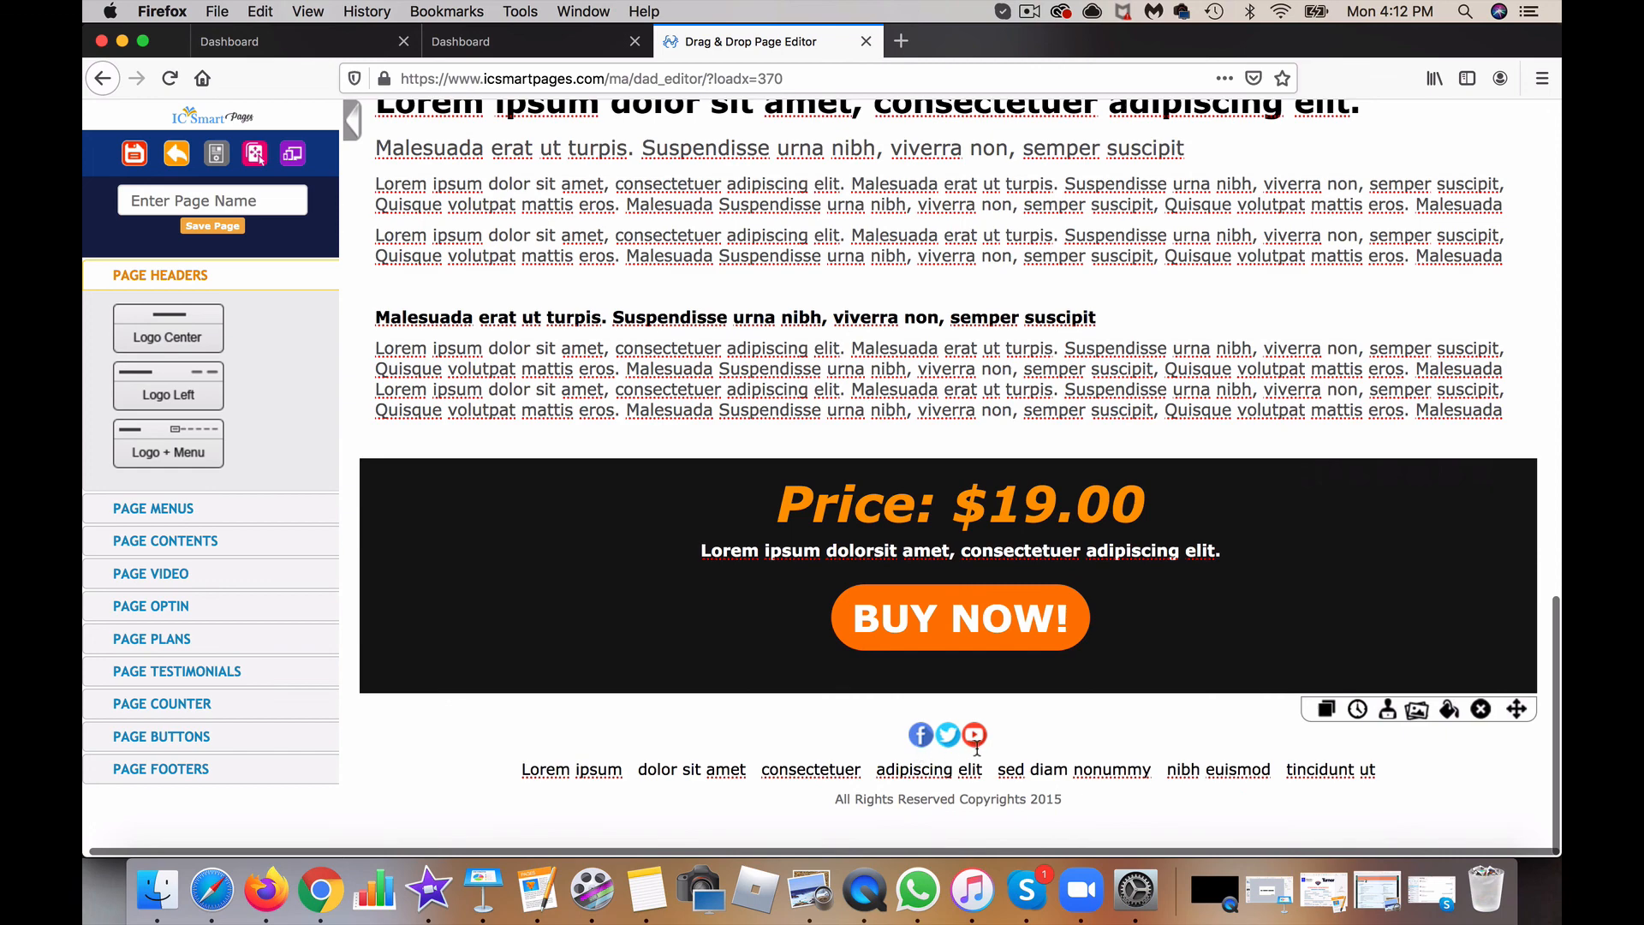
scroll(875, 652, up, 15)
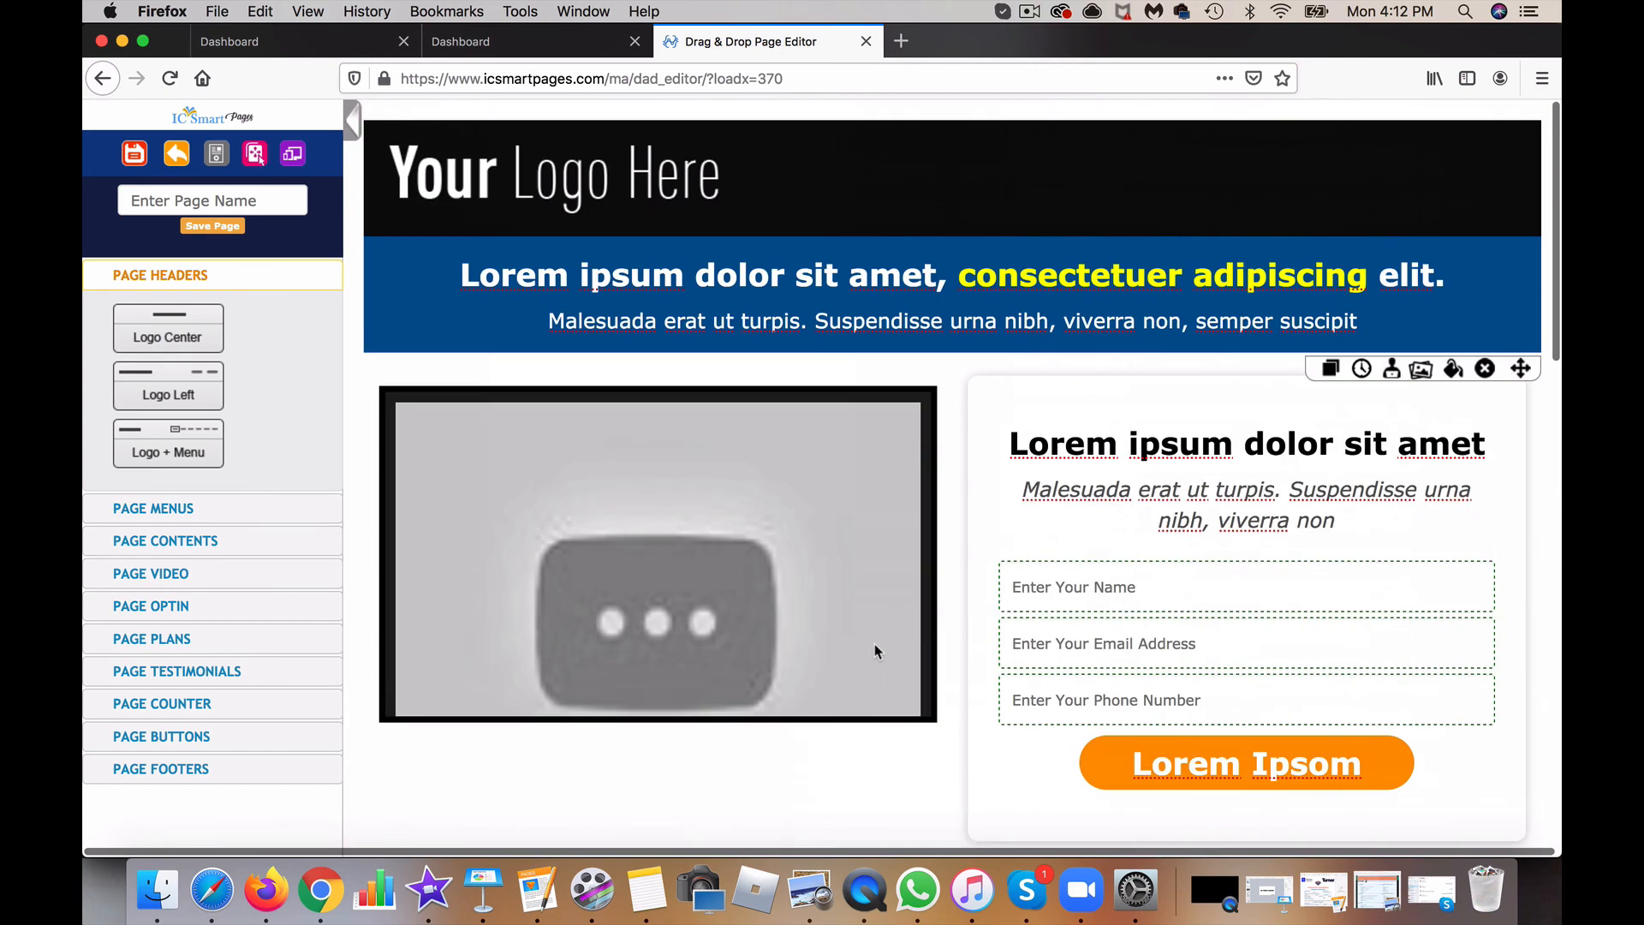